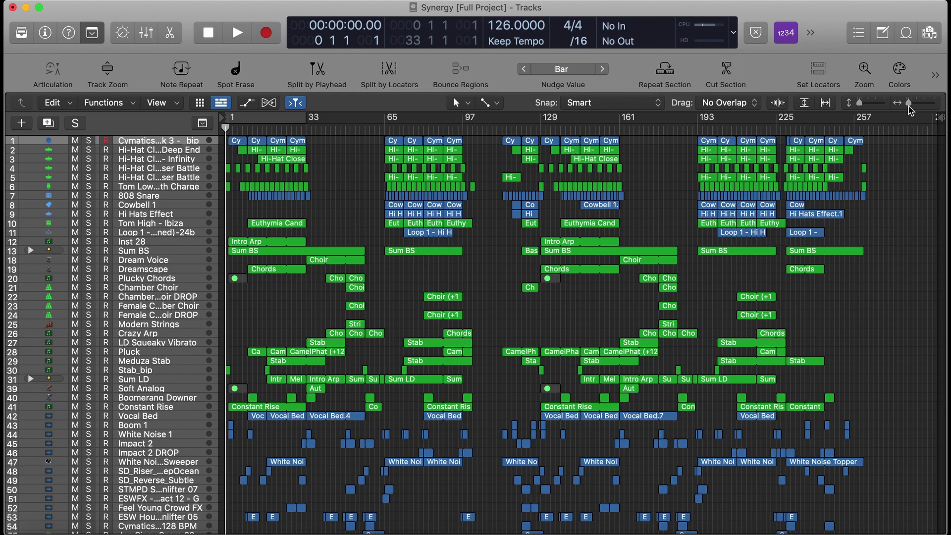
Step: Solo the drum tracks 1 to 11 and play them from the start of the project
drag(909, 106, 917, 108)
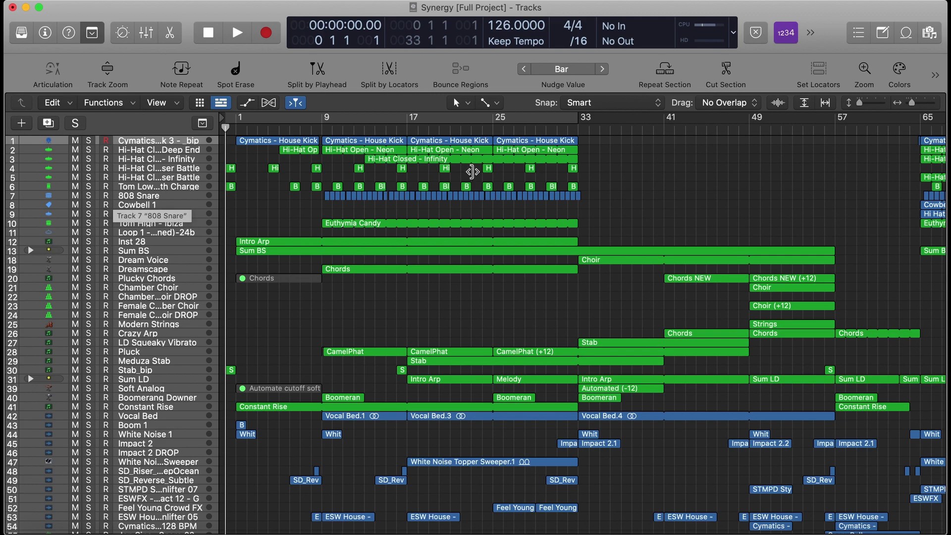
scroll(472, 172, right, 10)
scroll(283, 243, left, 10)
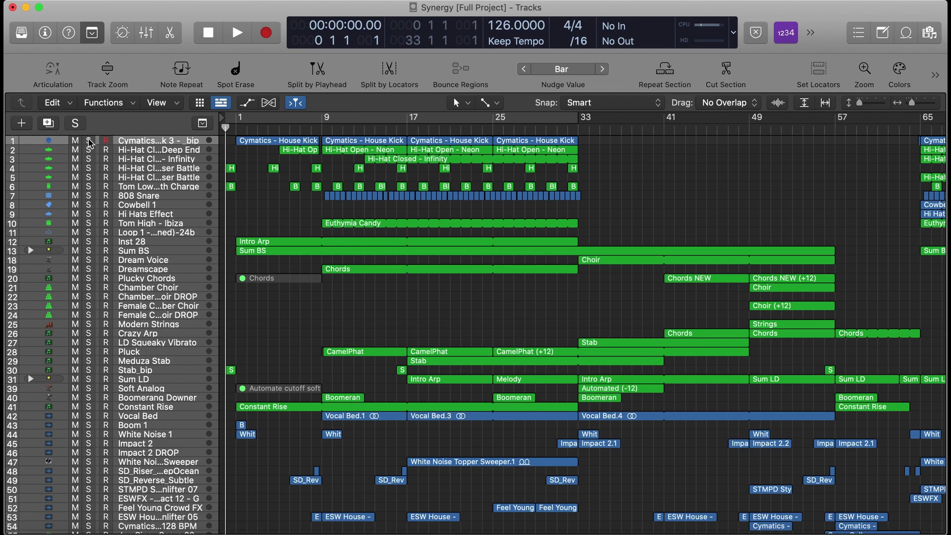
drag(89, 143, 88, 214)
key(space)
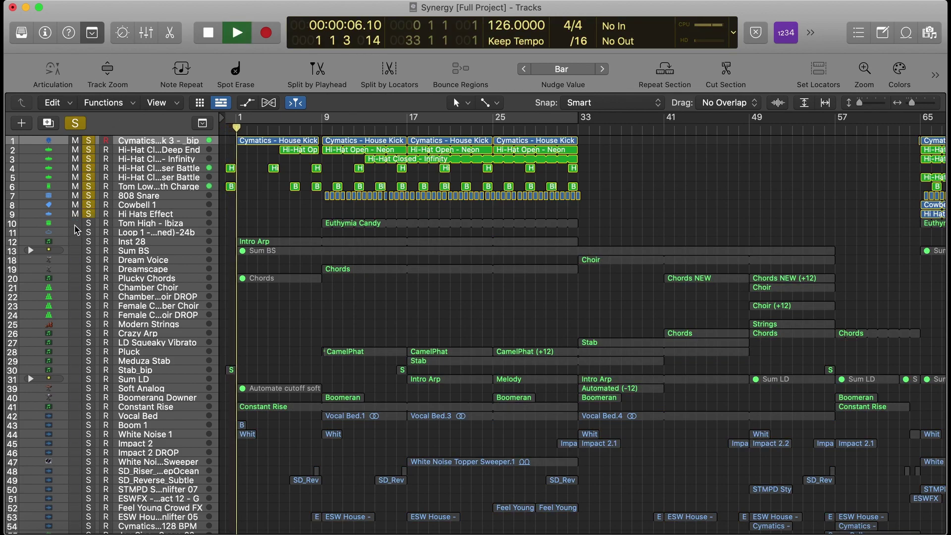
drag(90, 224, 89, 233)
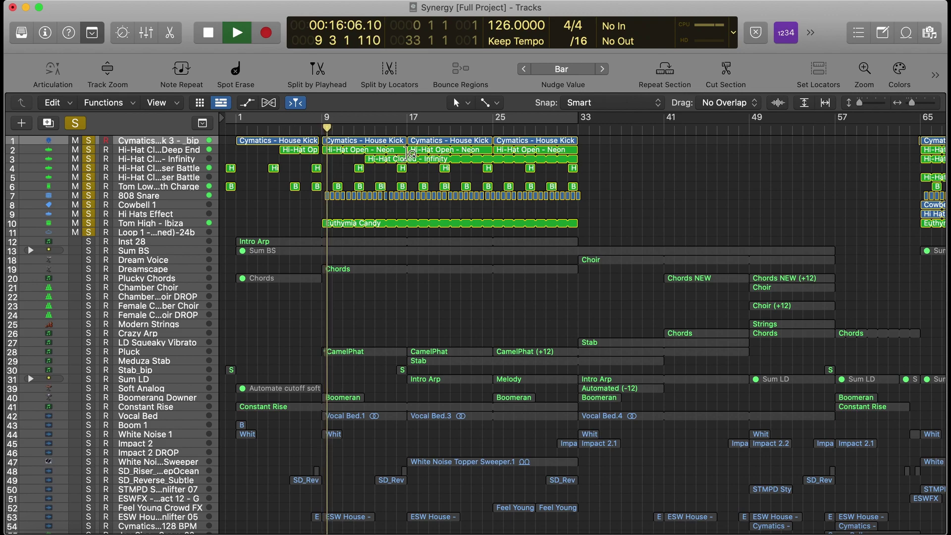
key(space)
Step: Play the soloed drum tracks from bar 65 and clear all solos after stopping playback
scroll(406, 132, right, 11)
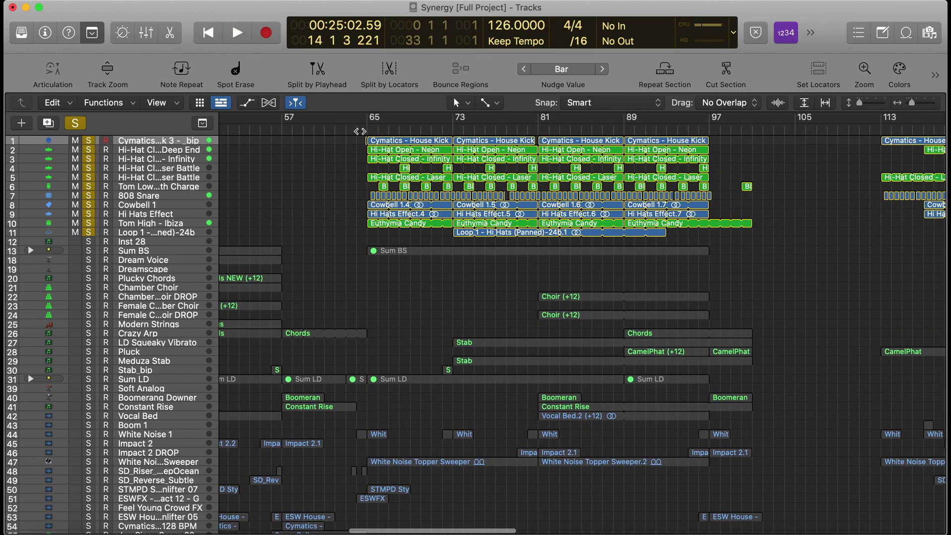
click(360, 131)
click(365, 130)
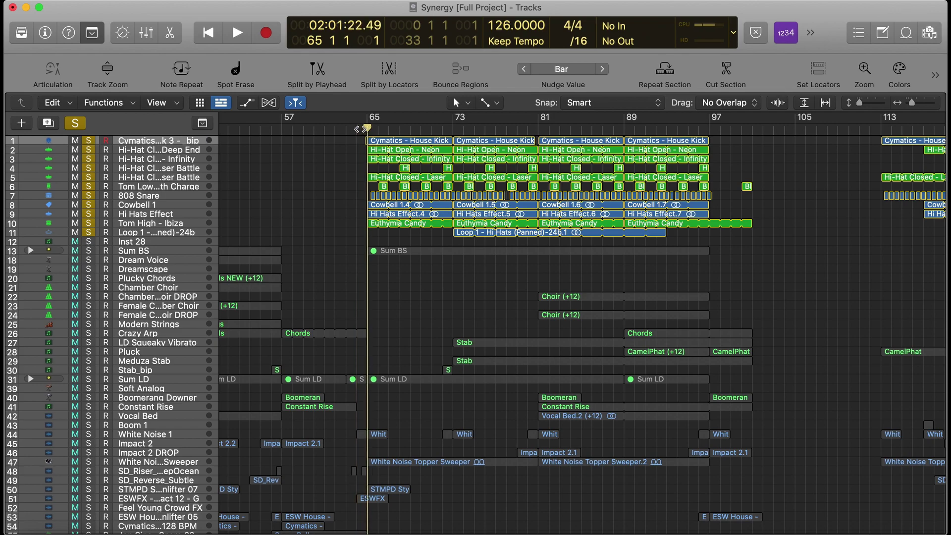
click(357, 129)
key(space)
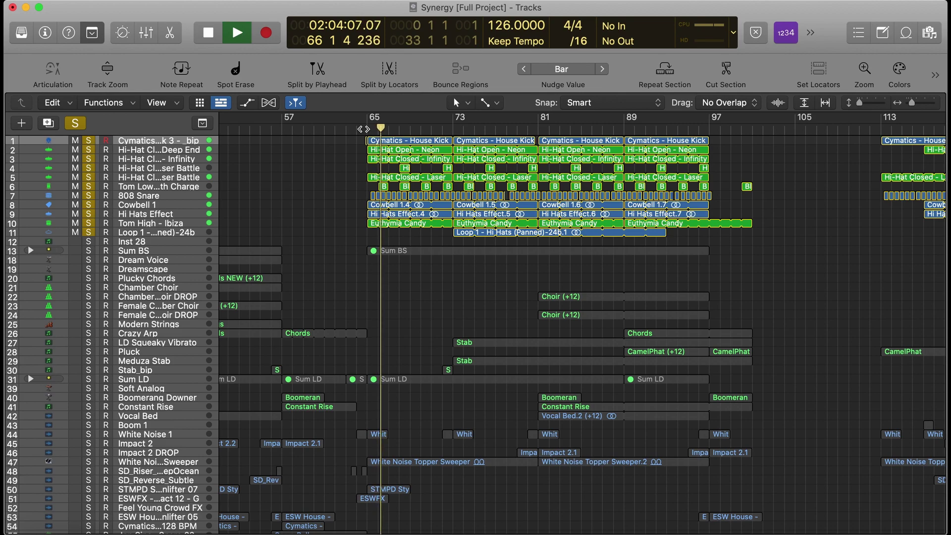
scroll(364, 131, left, 5)
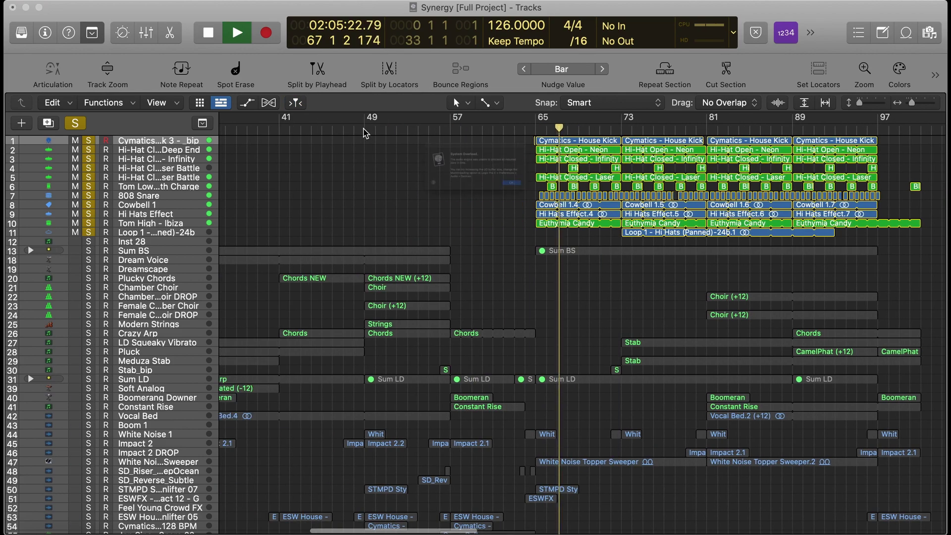
key(Return)
scroll(366, 133, left, 10)
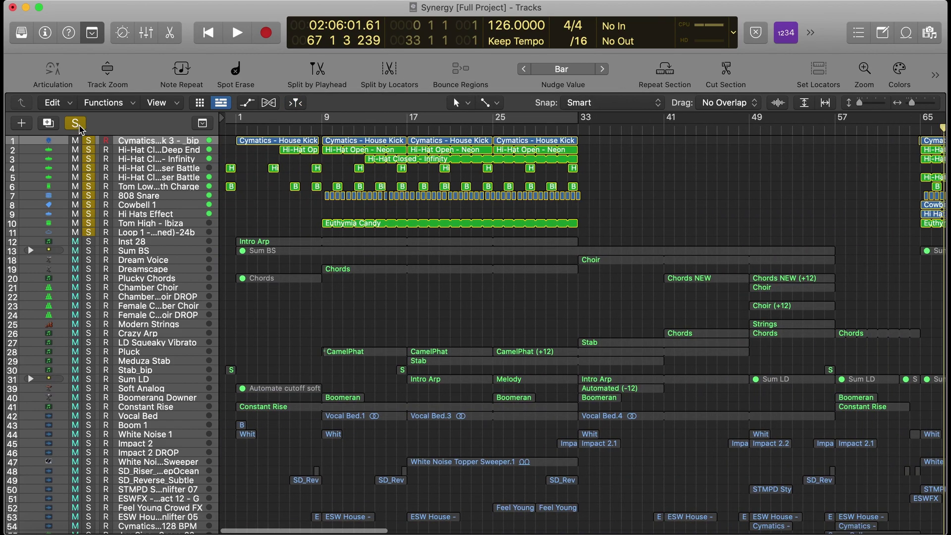
click(75, 123)
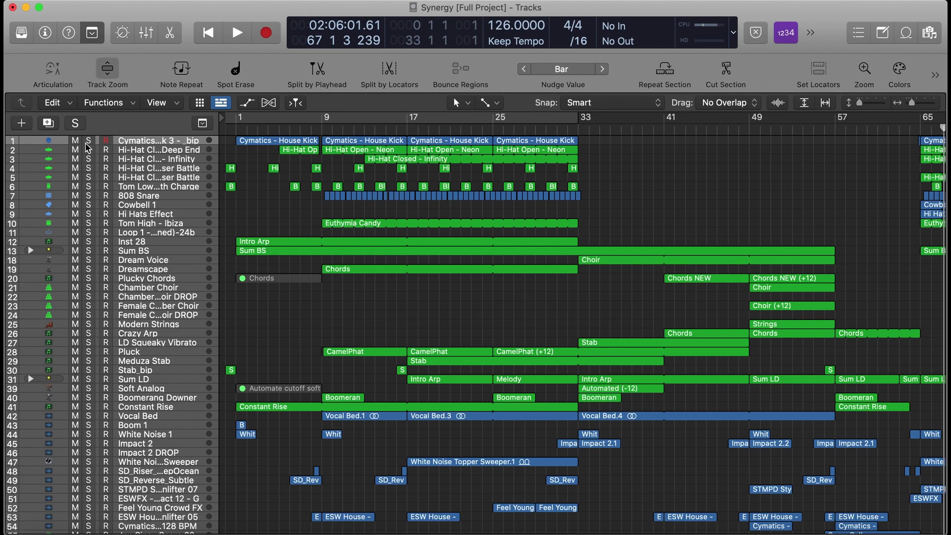
Step: Show the inspector for the House Kick track and view its Bark Of Dog plug-in settings
click(181, 142)
click(45, 32)
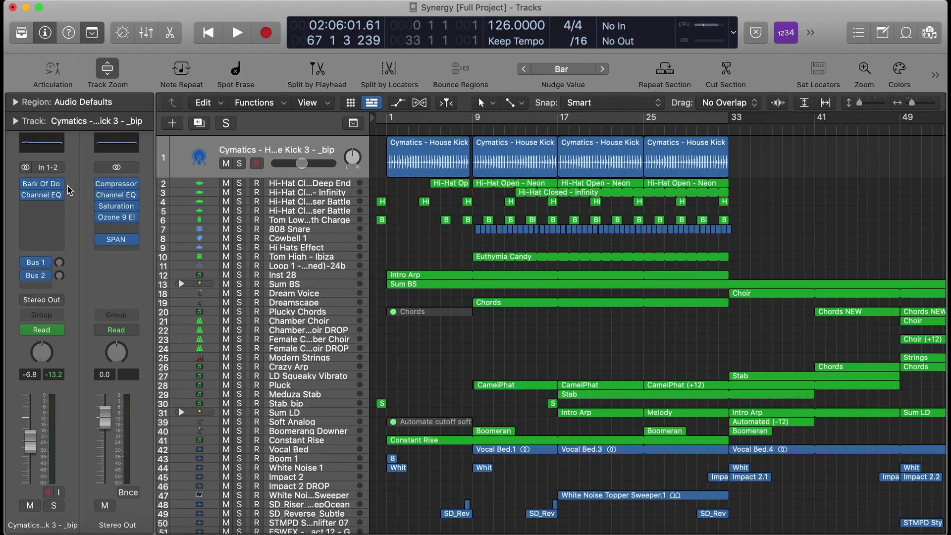
click(39, 187)
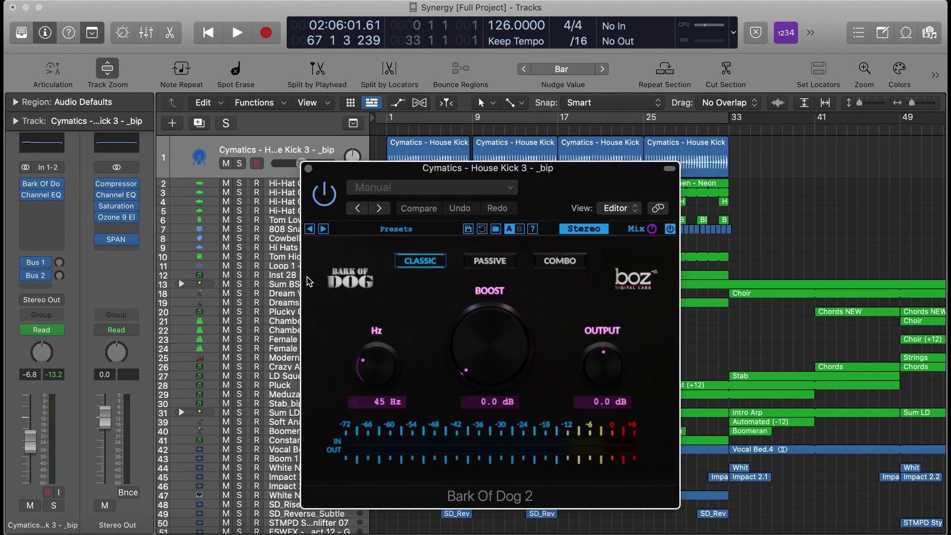
click(308, 169)
Step: View the first region of the Hi-Hat Closed - Deep End track in the Piano Roll and close the editor
click(315, 182)
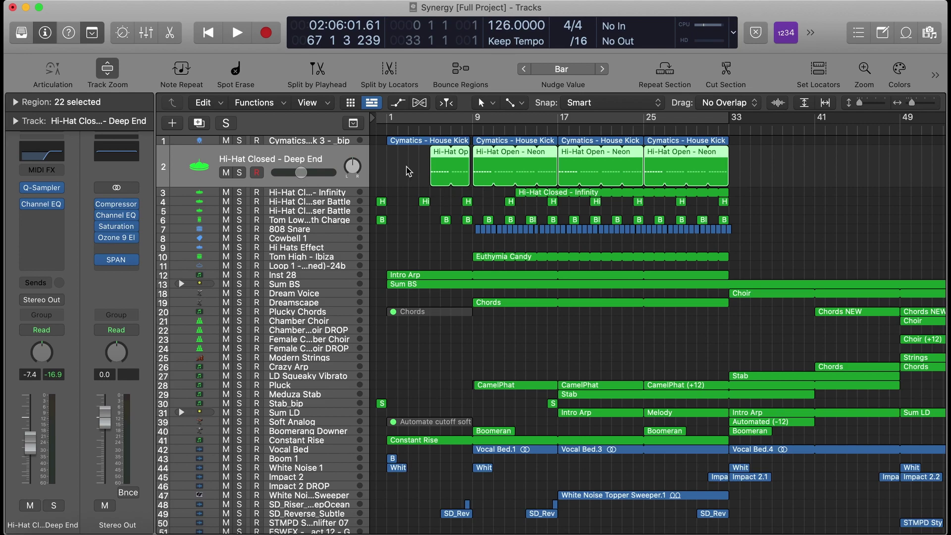
click(408, 171)
double_click(432, 157)
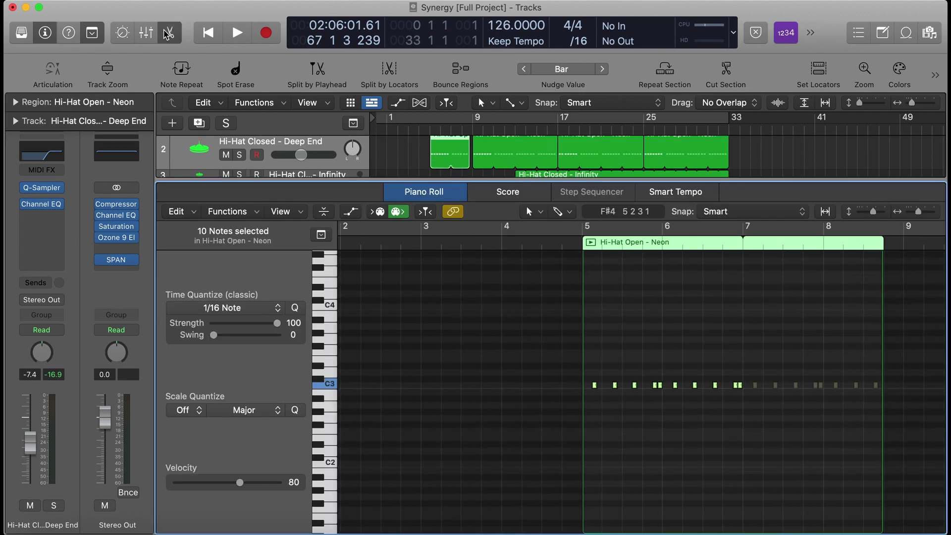
click(167, 33)
Step: View the Tremolo plug-in settings on the Hi-Hat Closed - Infinity track and close the plug-in window
click(285, 174)
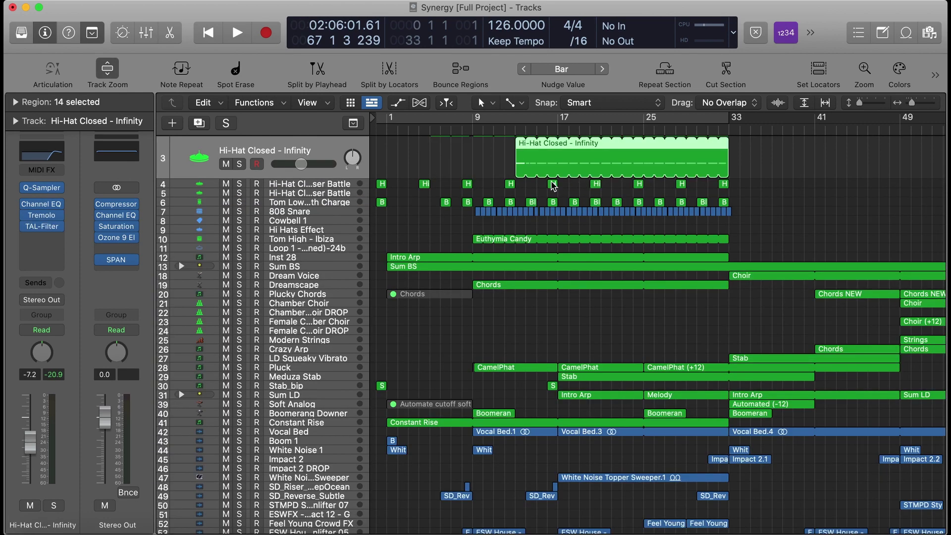
click(55, 215)
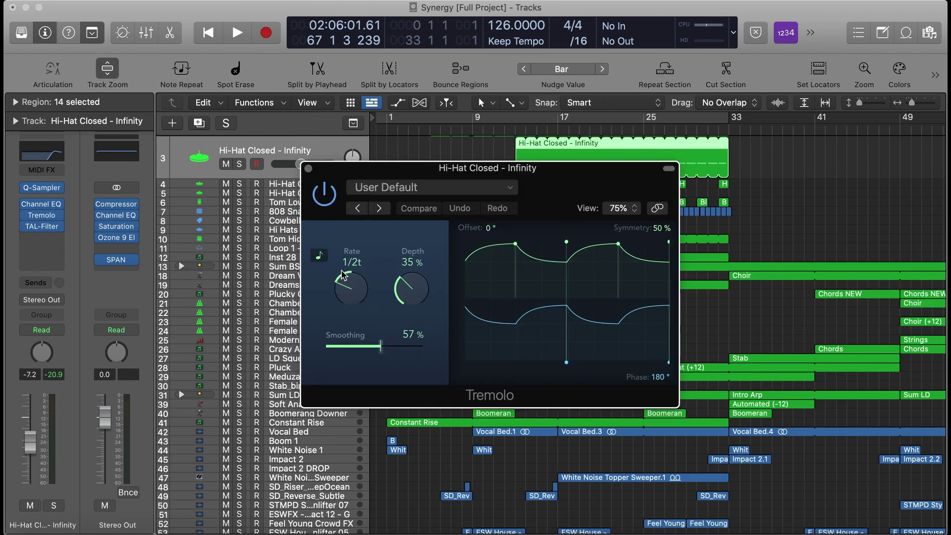
click(308, 169)
Step: Examine both Hi-Hat Closed - Laser Battle tracks and play the track 4 hi-hat from the project start
click(312, 193)
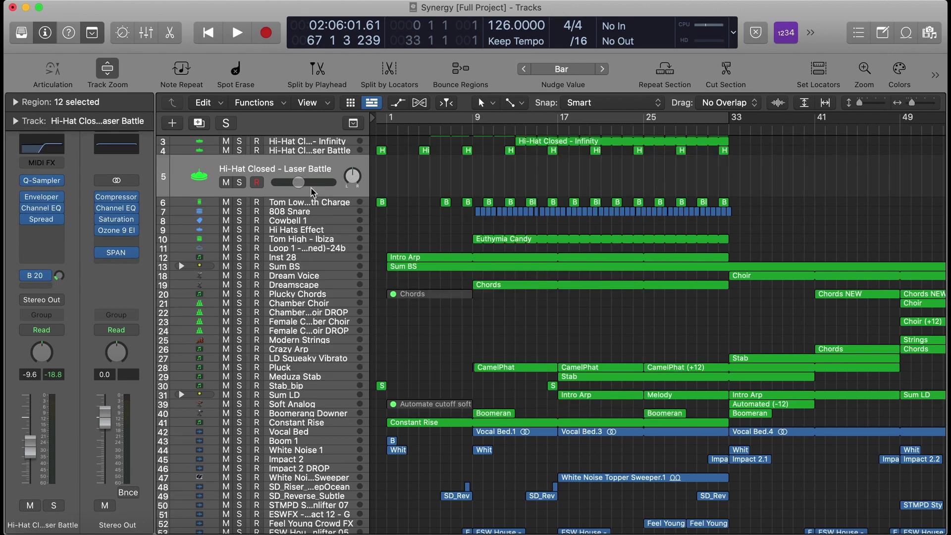
click(334, 152)
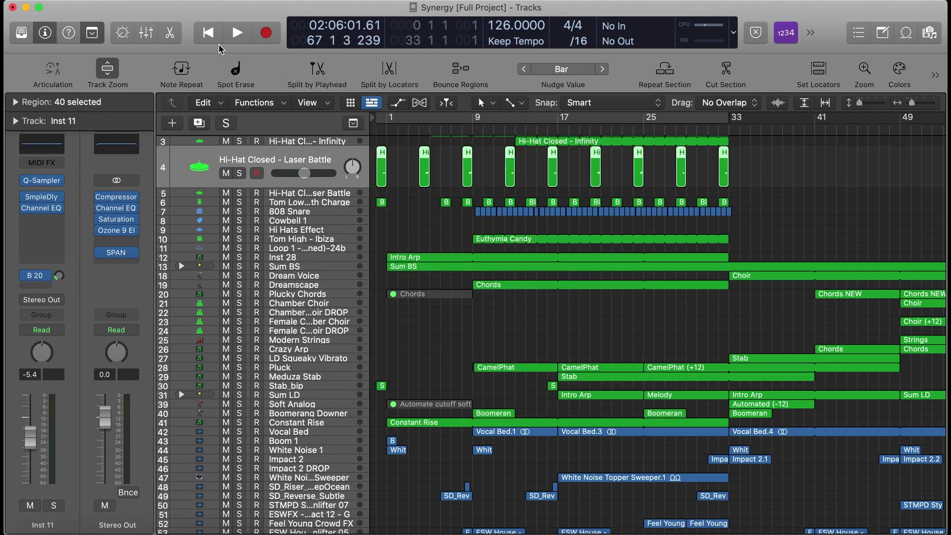
key(Return)
click(393, 164)
key(space)
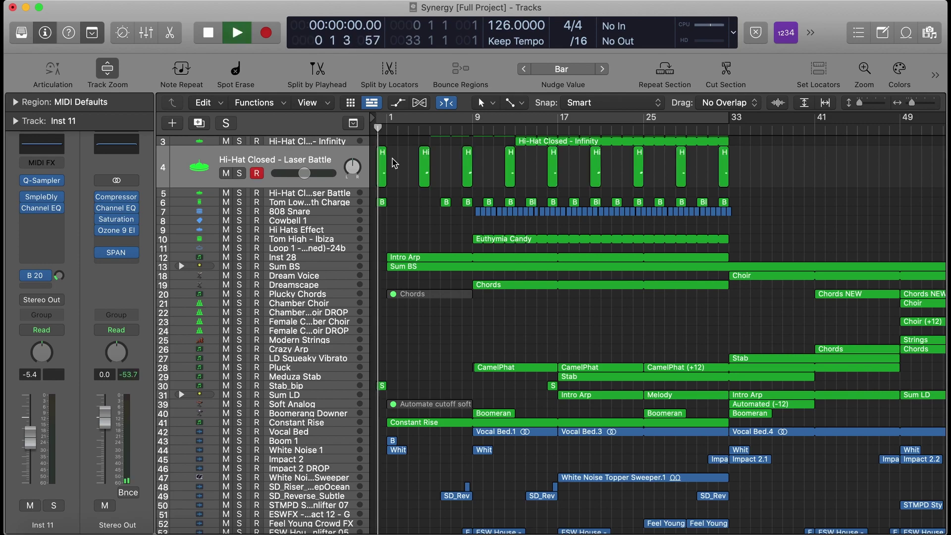
key(s)
key(s)
key(space)
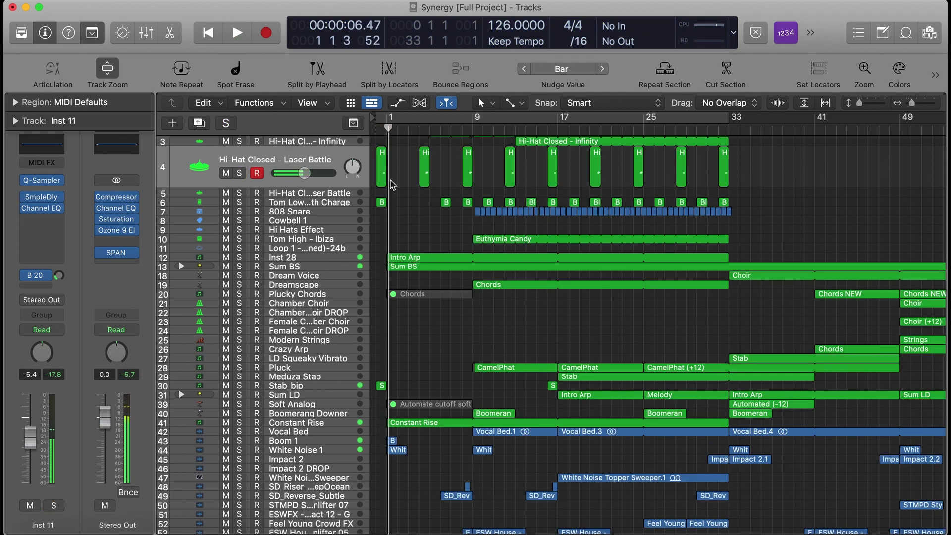
Step: Solo the Tom Low - Depth Charge track, play it from the project start, and unsolo it
click(382, 202)
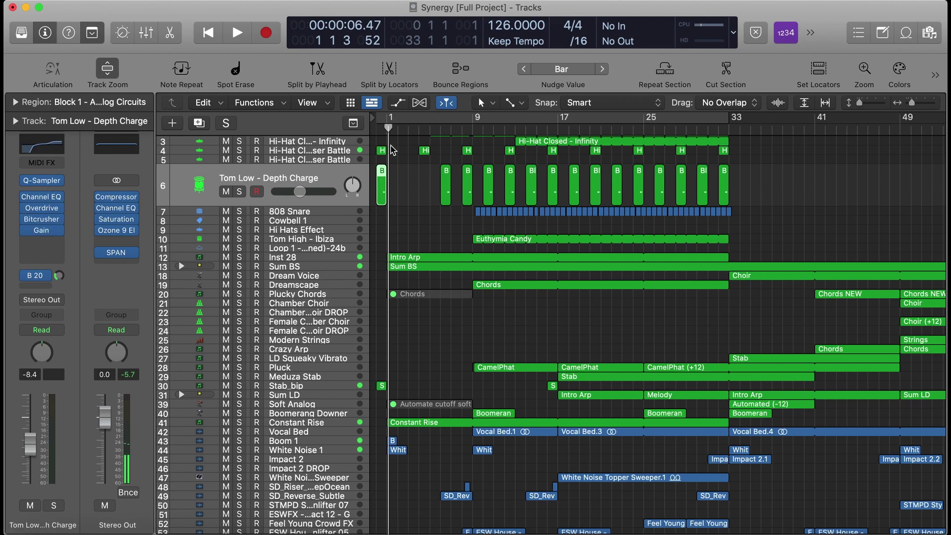
key(s)
click(208, 32)
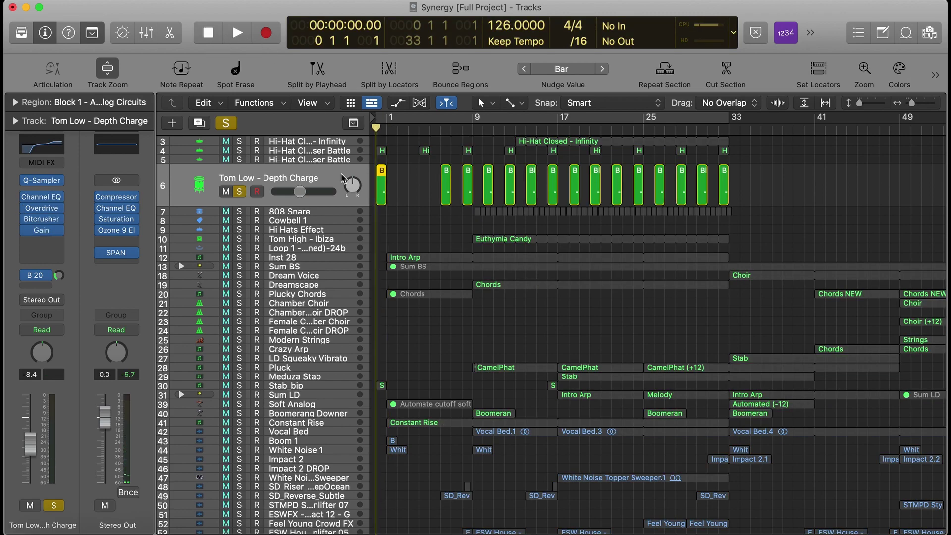
key(space)
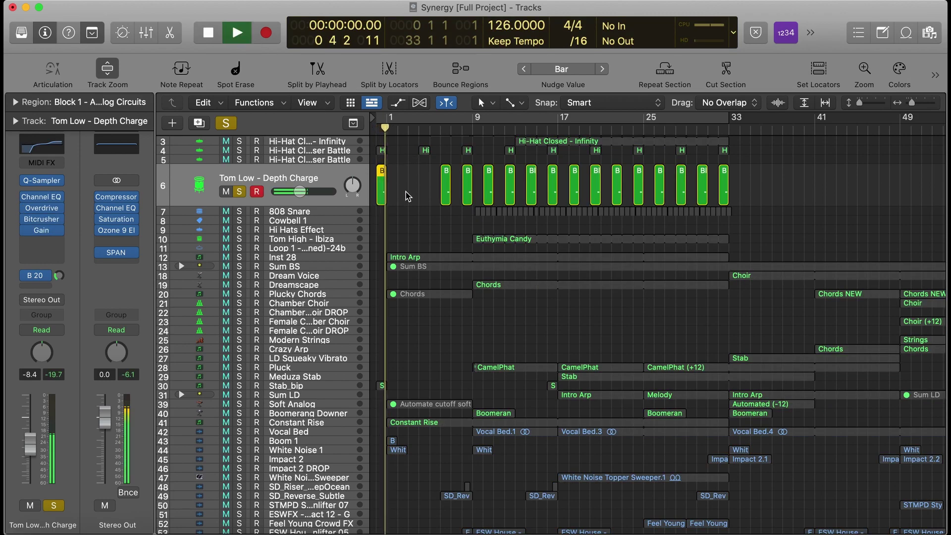
key(space)
key(s)
Step: Examine the channel strips of the 808 Snare, Cowbell 1 and Hi Hats Effect tracks
click(338, 214)
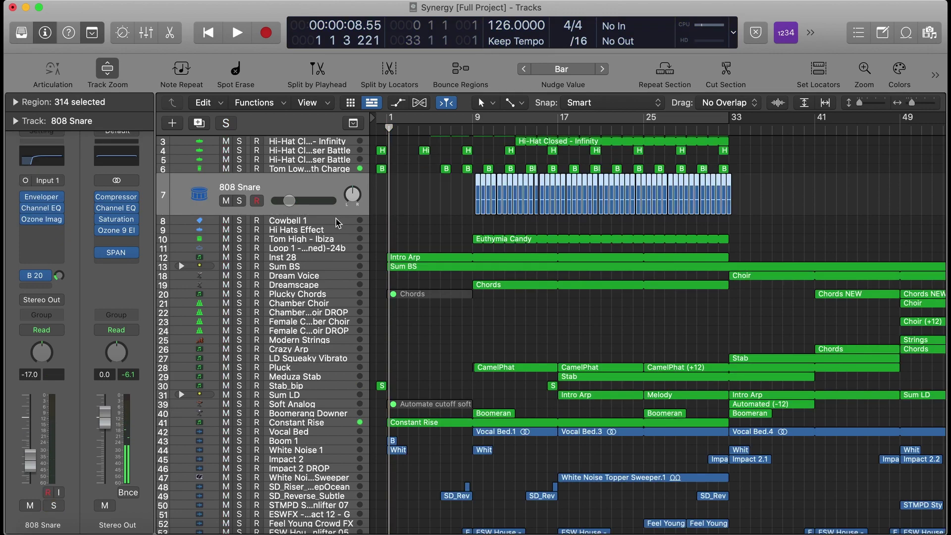
click(336, 223)
click(336, 235)
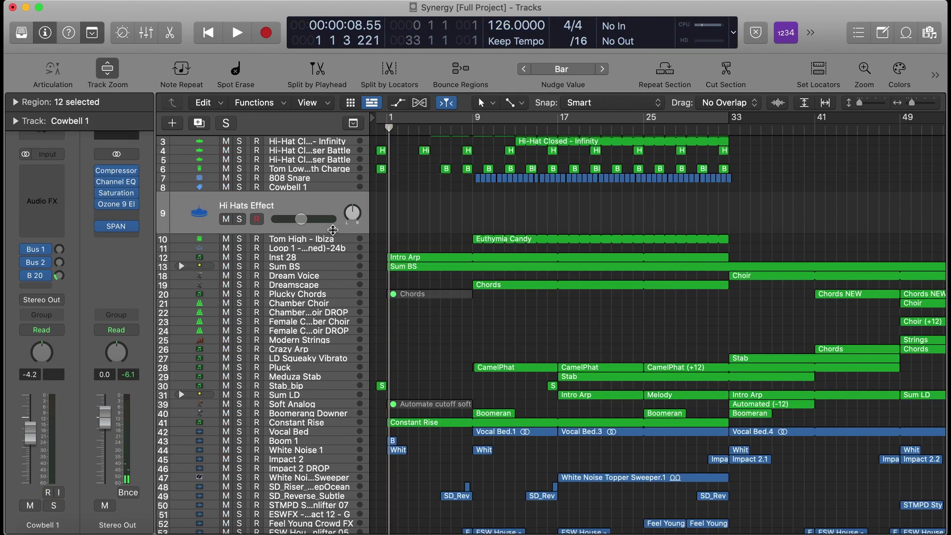
Step: Solo the Tom High - Ibiza track, play it from bar 9, and unsolo it
click(335, 241)
scroll(406, 198, right, 5)
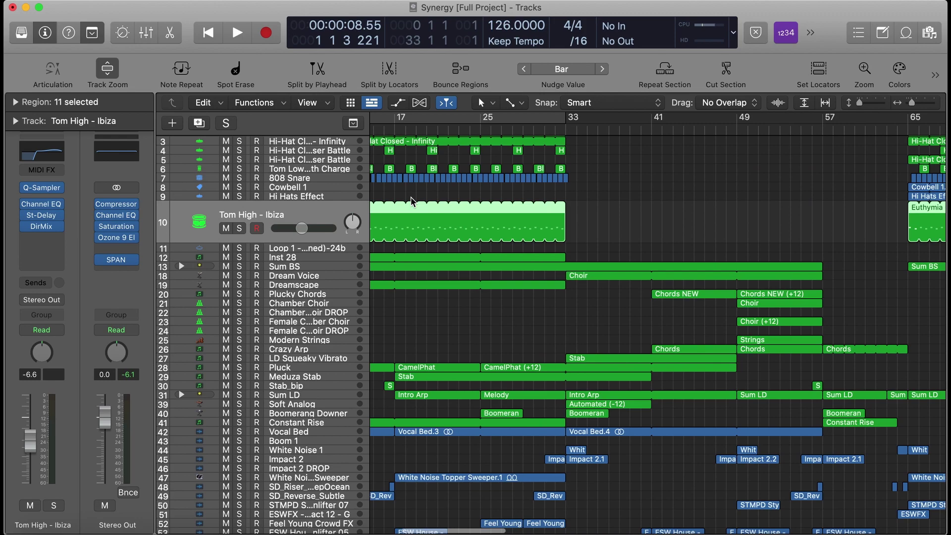
scroll(406, 198, left, 2)
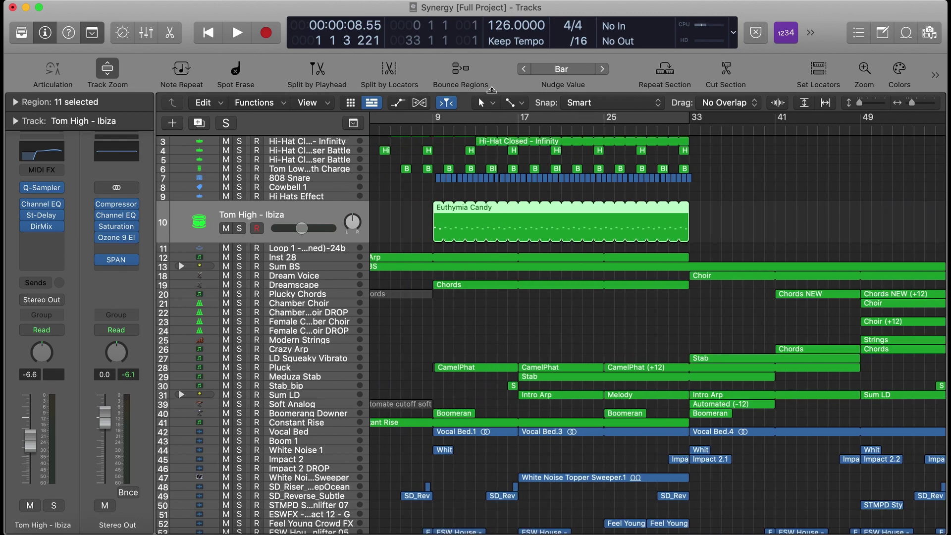
key(s)
click(435, 130)
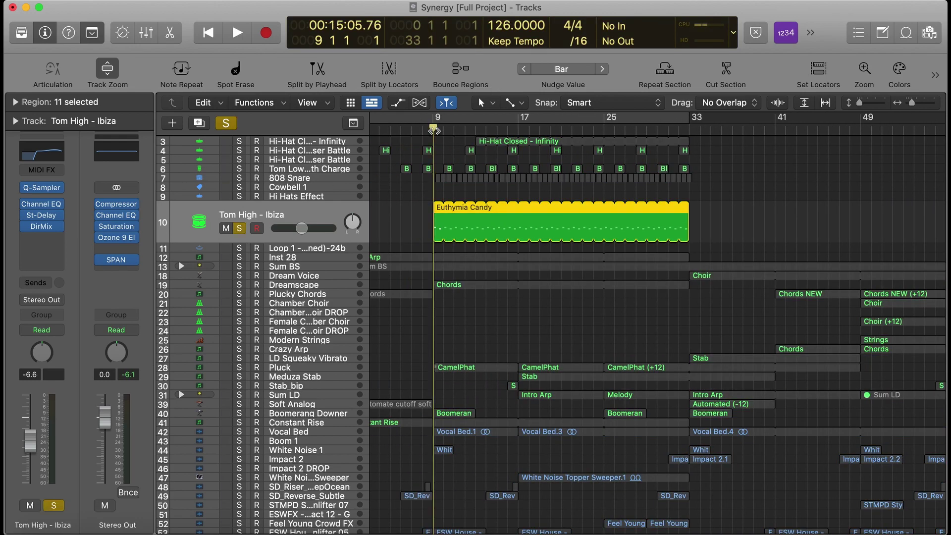
key(space)
key(Return)
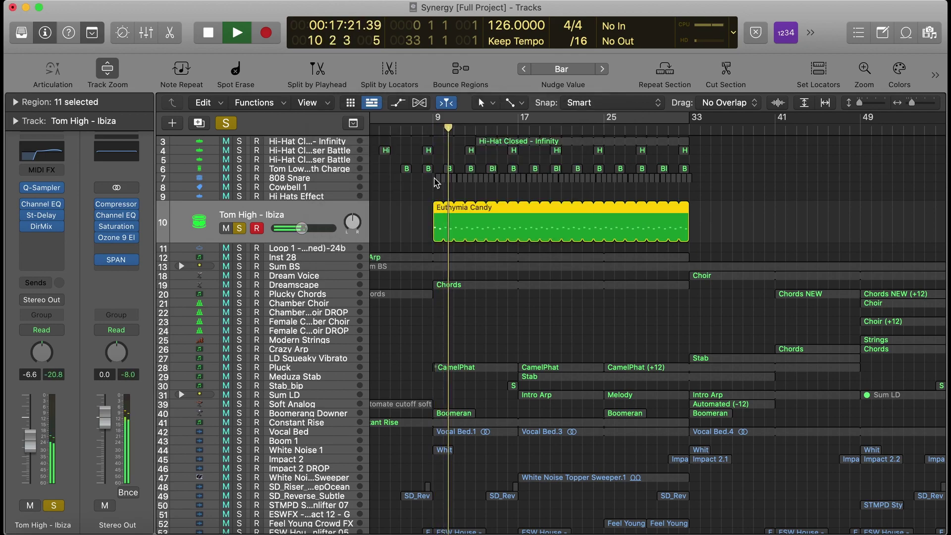
key(s)
key(space)
Step: View the Euthymia Candy region's notes in the Piano Roll and close the editor
click(406, 229)
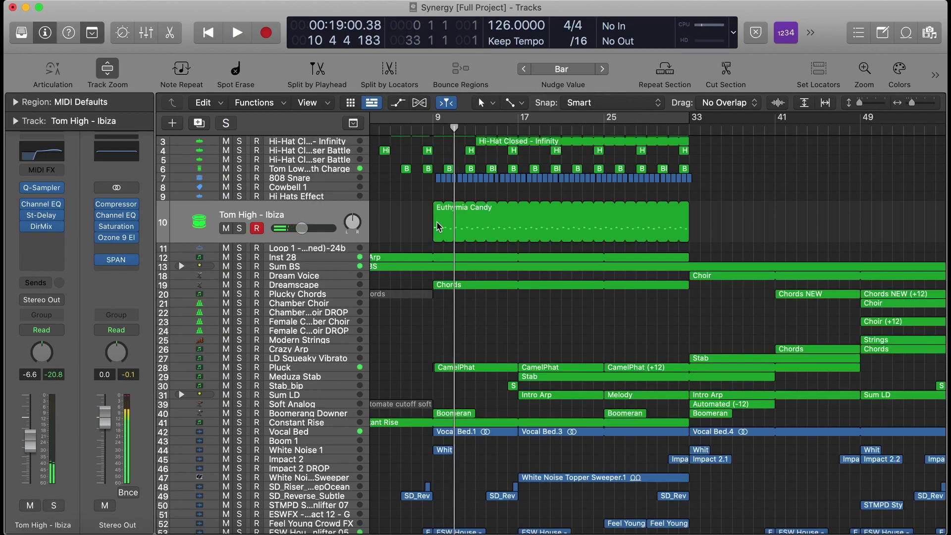
double_click(438, 227)
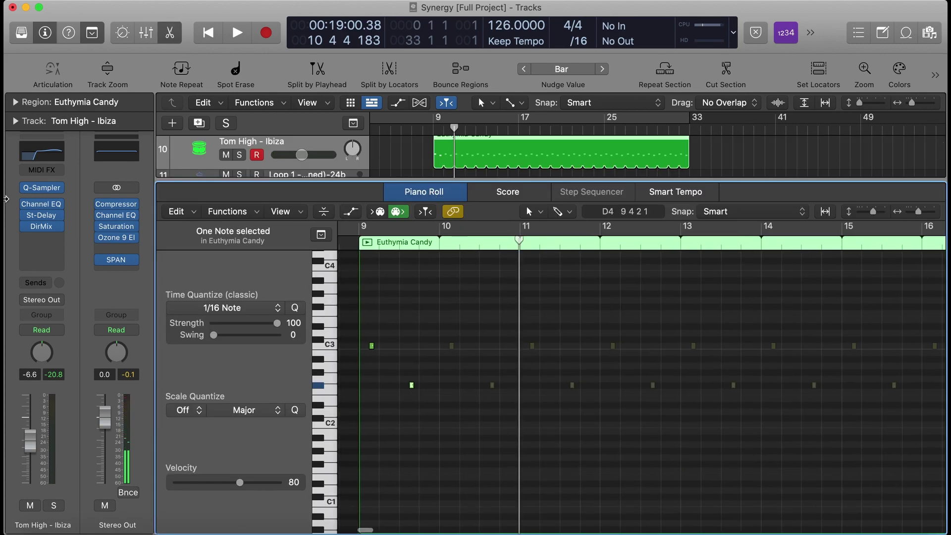
key(e)
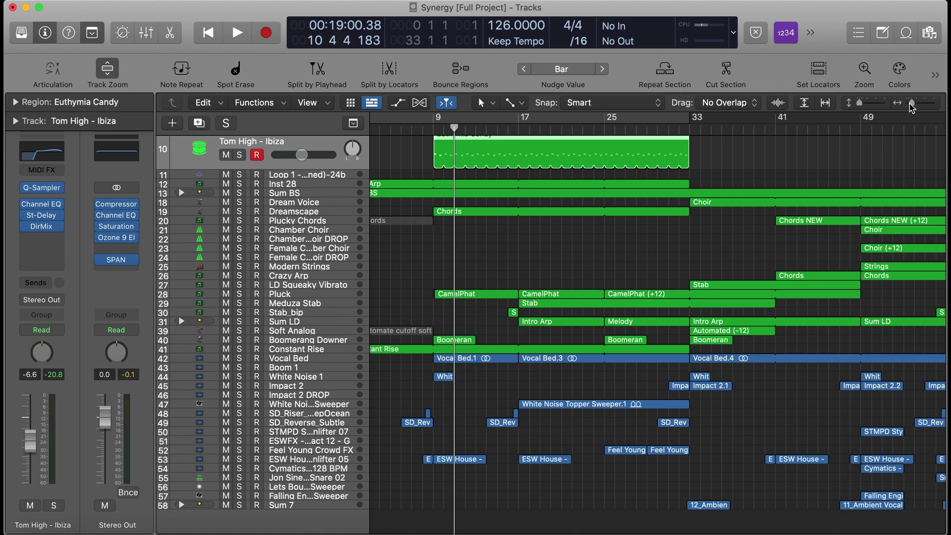
Step: Hide the inspector to widen the arrangement view
scroll(574, 181, left, 3)
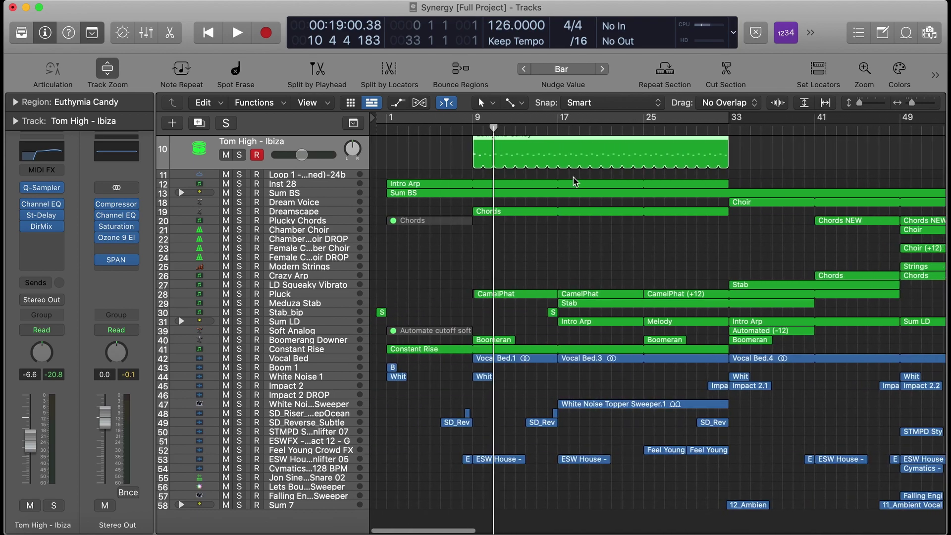
scroll(433, 211, up, 1)
scroll(402, 166, up, 1)
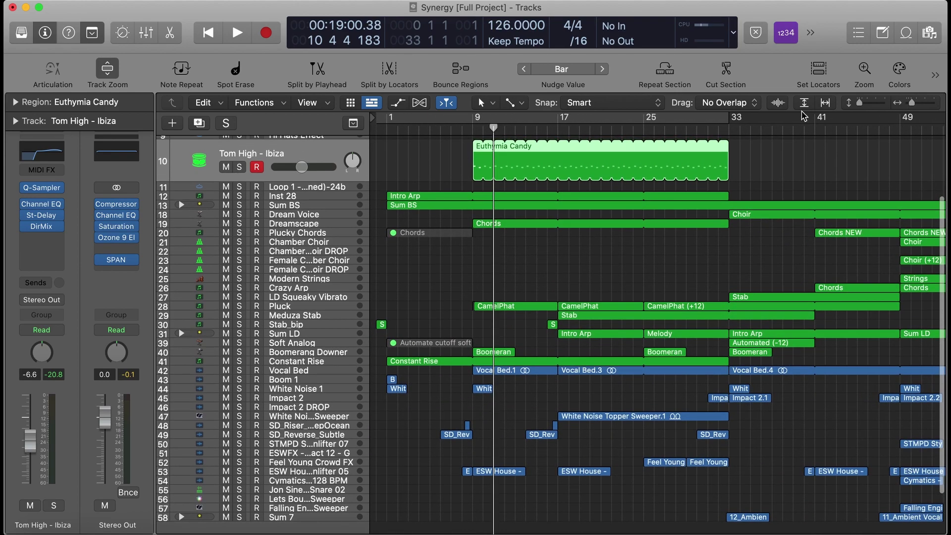
click(44, 32)
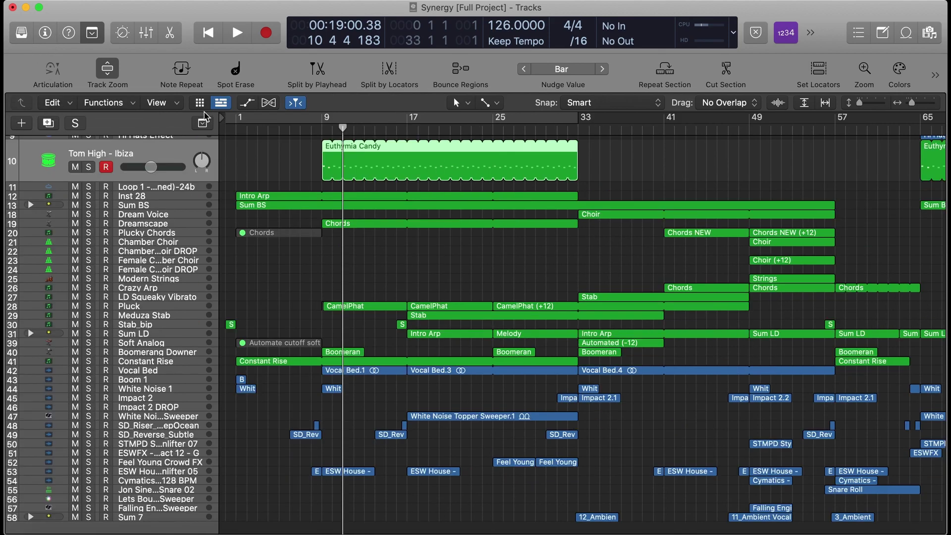
Step: Return the playhead to the start, turn off Track Zoom, and play the full arrangement
click(215, 40)
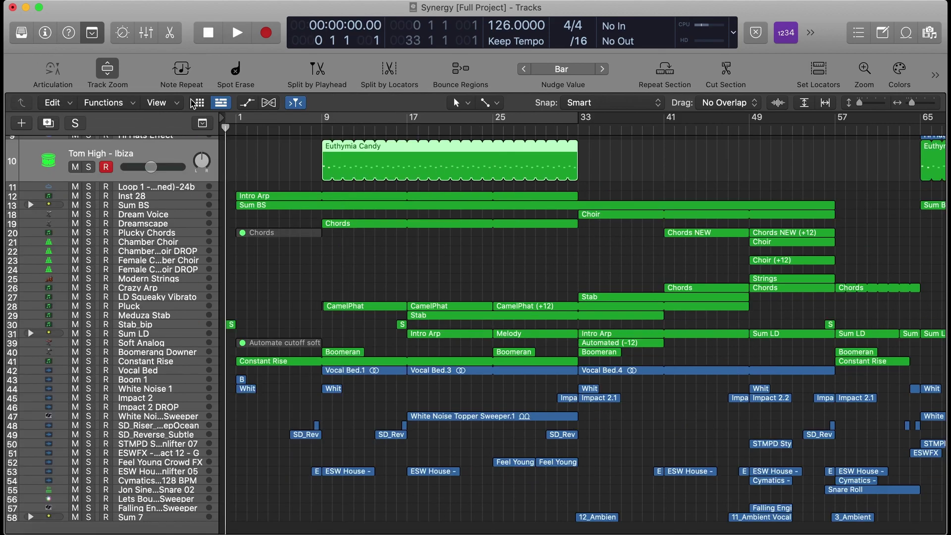
click(105, 63)
scroll(278, 187, up, 2)
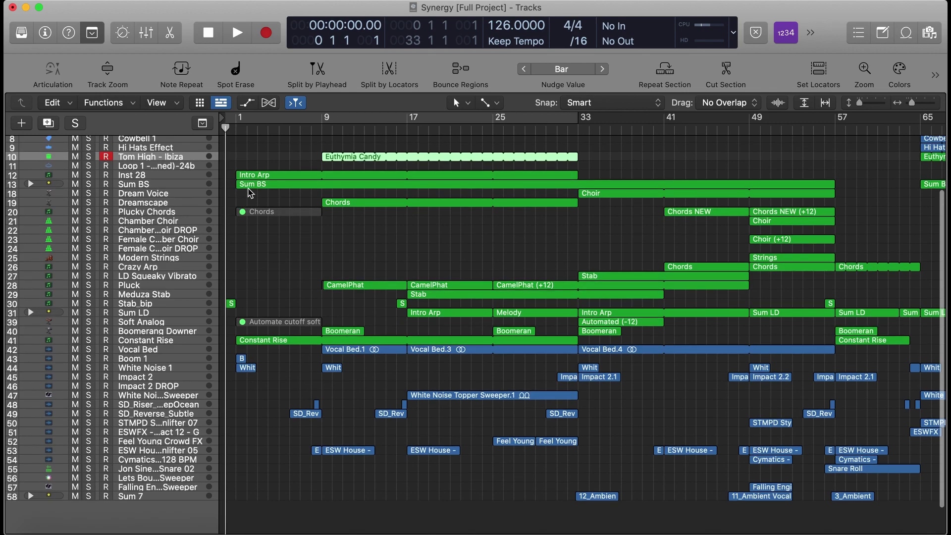
key(space)
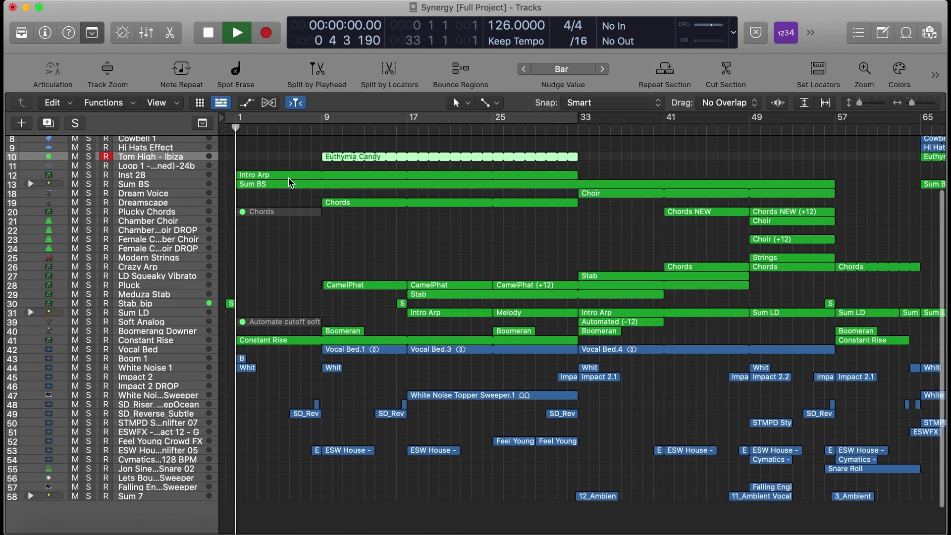
Step: Solo the Inst 28 track during playback to hear its Intro Arp region, and unsolo it
click(243, 177)
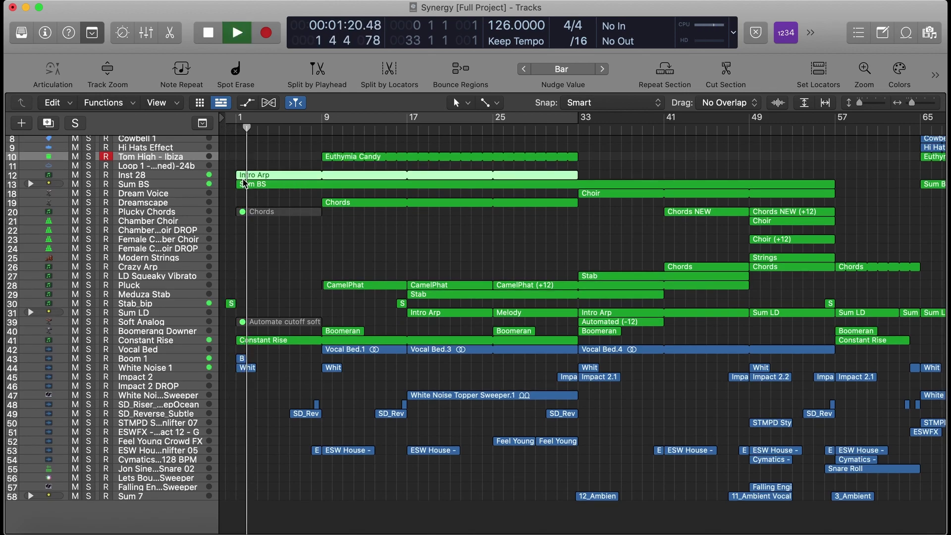
key(s)
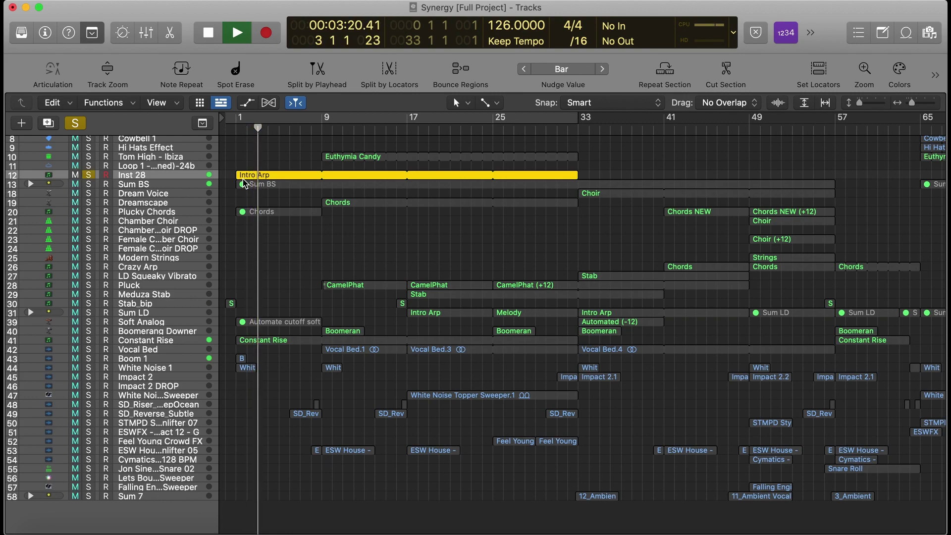
key(s)
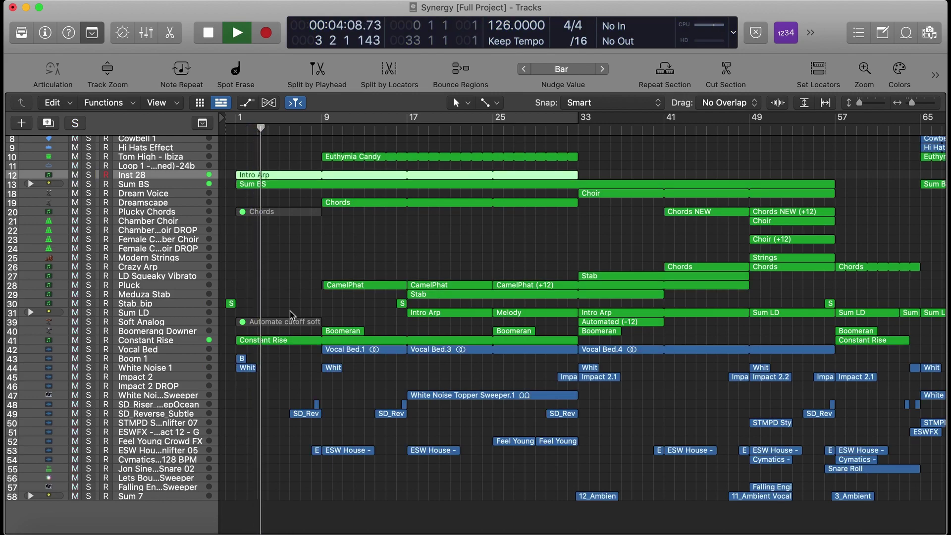
Step: Solo the Constant Rise track during playback and unsolo it
click(272, 342)
key(s)
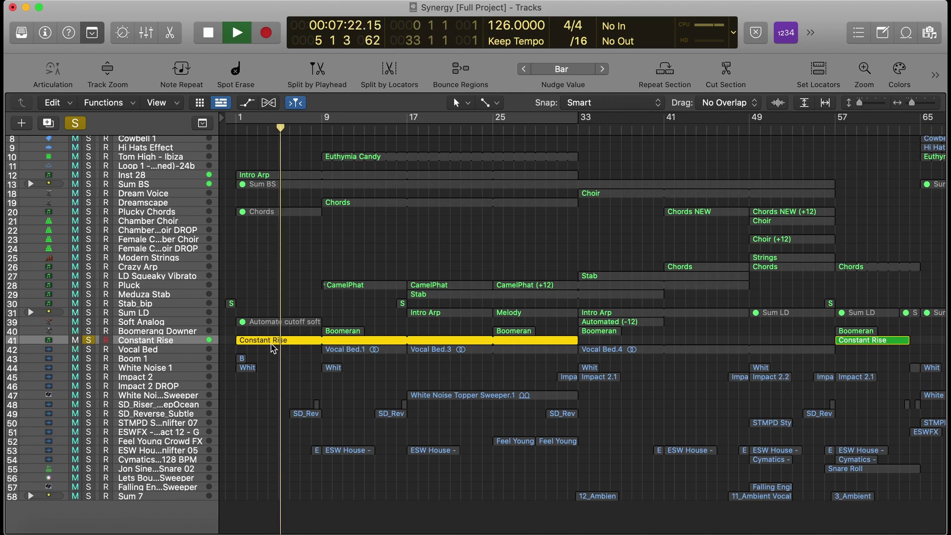
key(s)
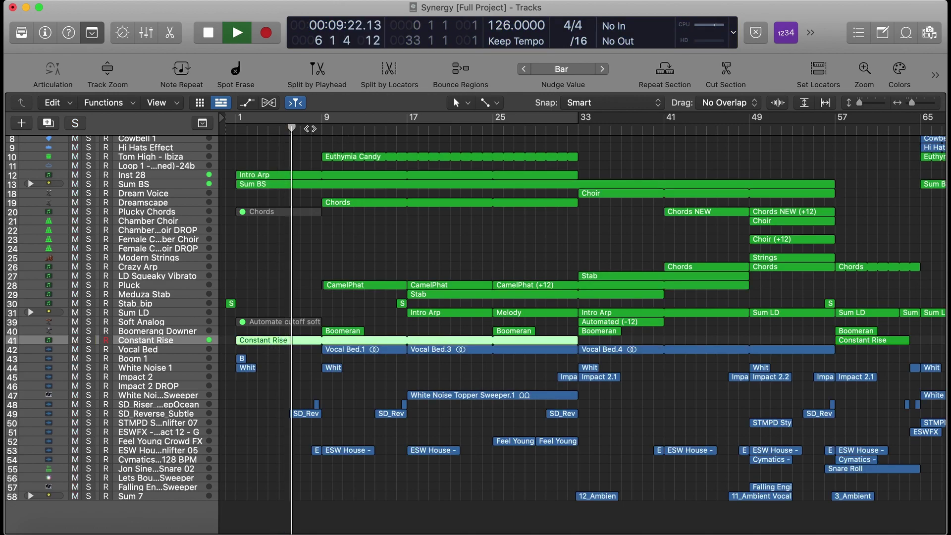
Step: Continue playback from about bar 8 and briefly solo the Dreamscape track playing the Chords region
click(311, 130)
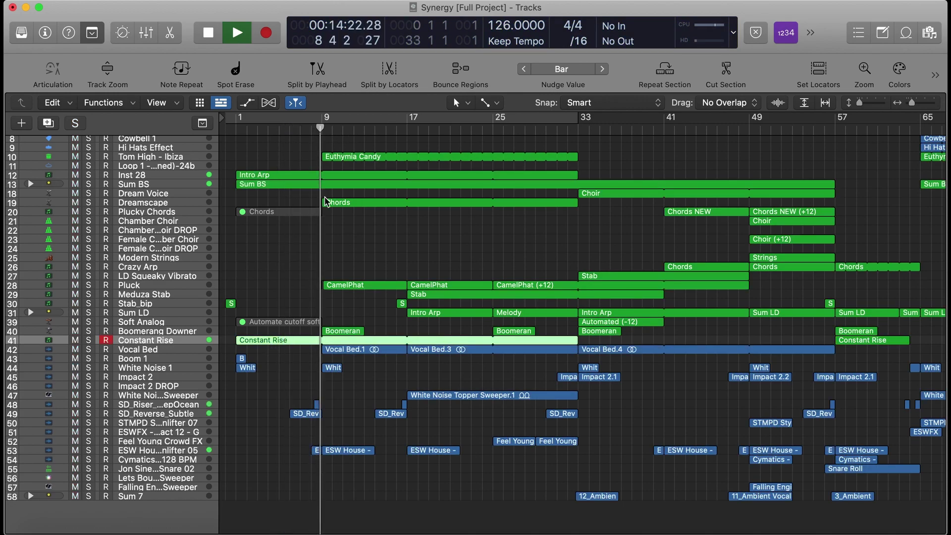
key(Return)
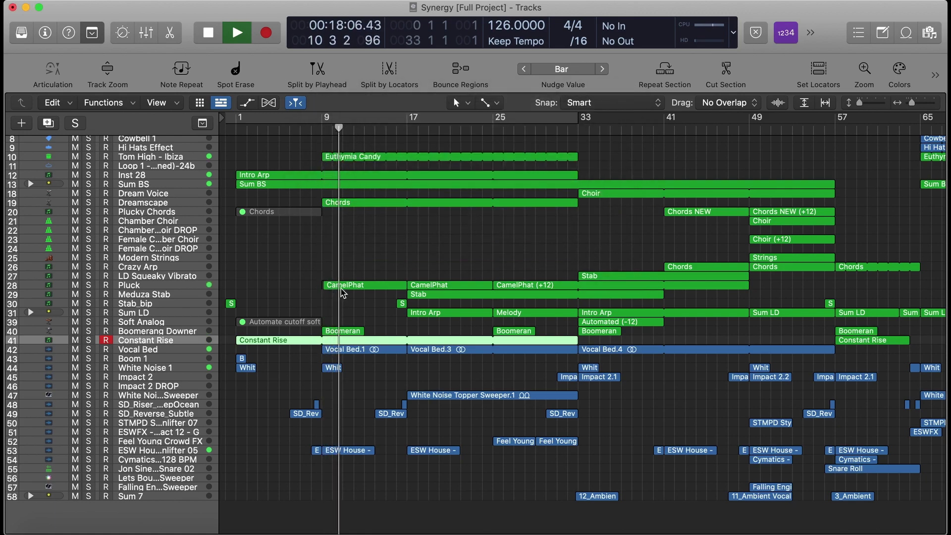
click(343, 205)
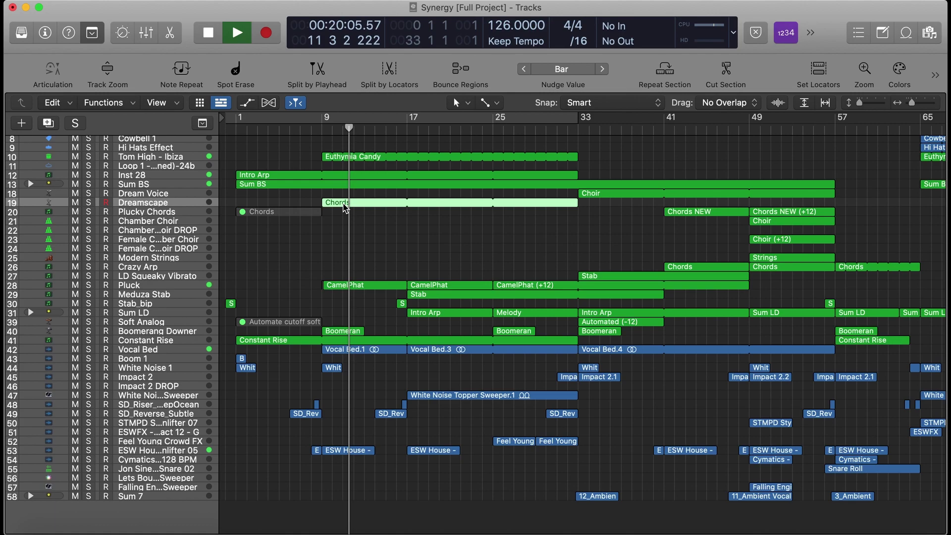
key(s)
key(s)
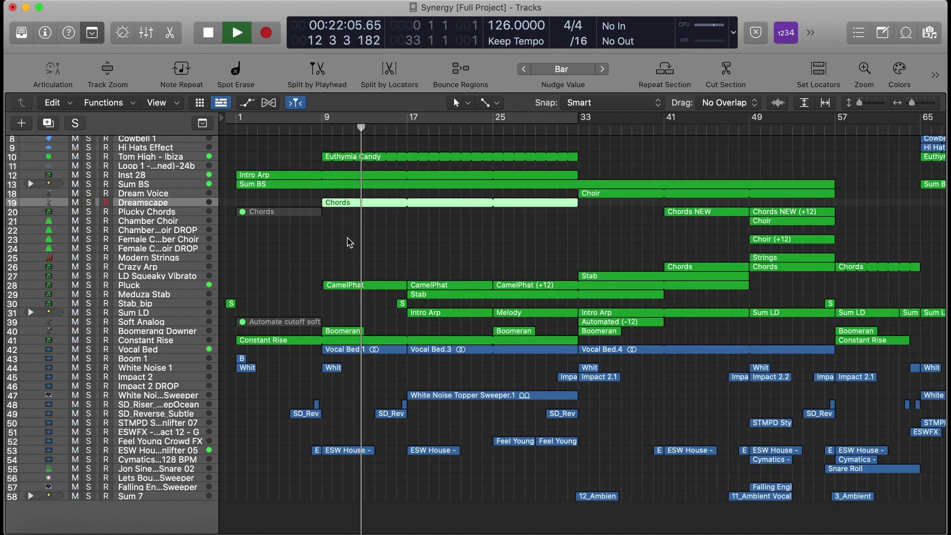
Step: Show track automation and expand the Pluck track's lanes to view its Wet and AutoFilter Cutoff curves
click(353, 287)
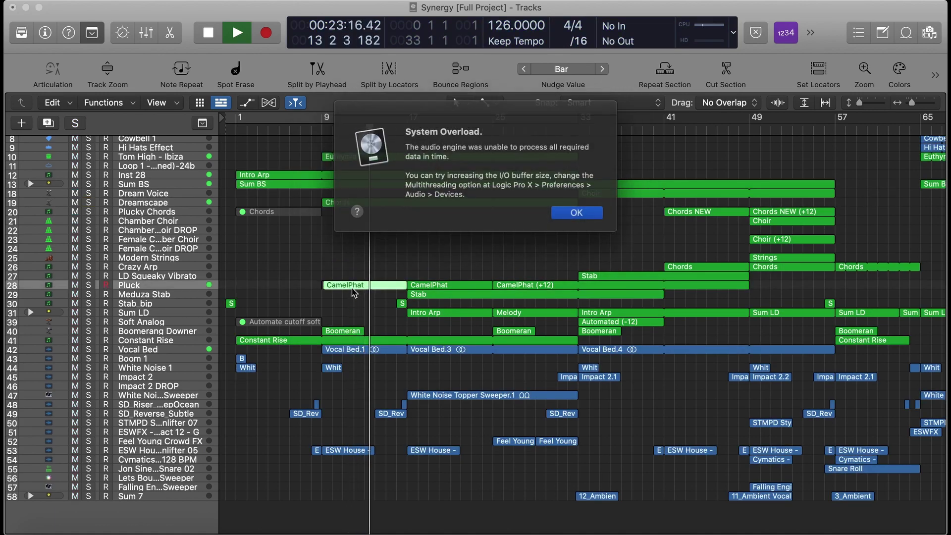
key(Return)
key(a)
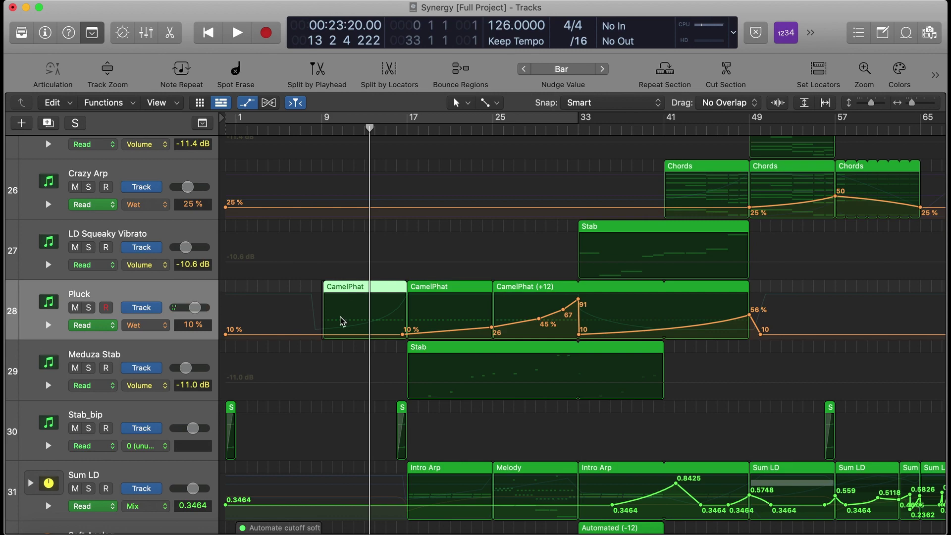
click(52, 329)
click(48, 325)
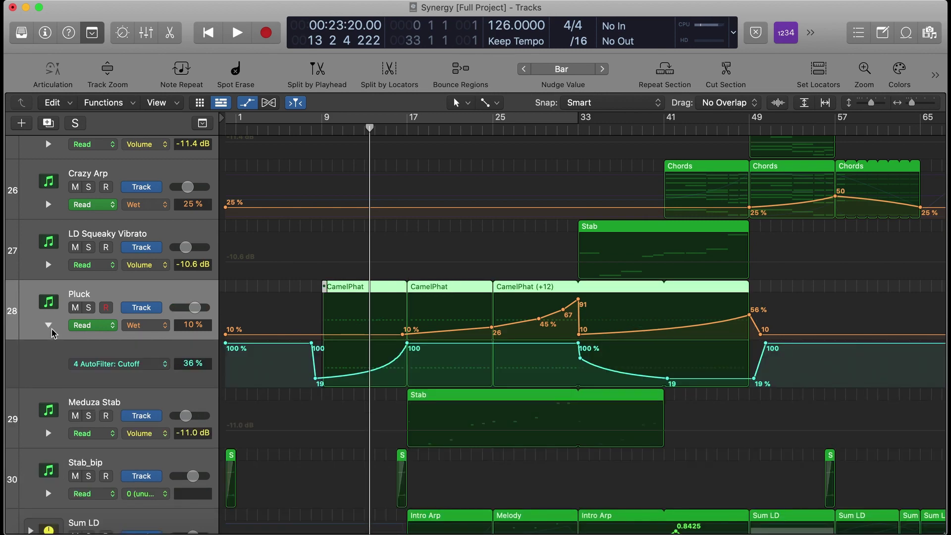
Step: Solo the Pluck track, play its CamelPhat regions from bar 13, stop playback, and unsolo it
click(88, 307)
key(space)
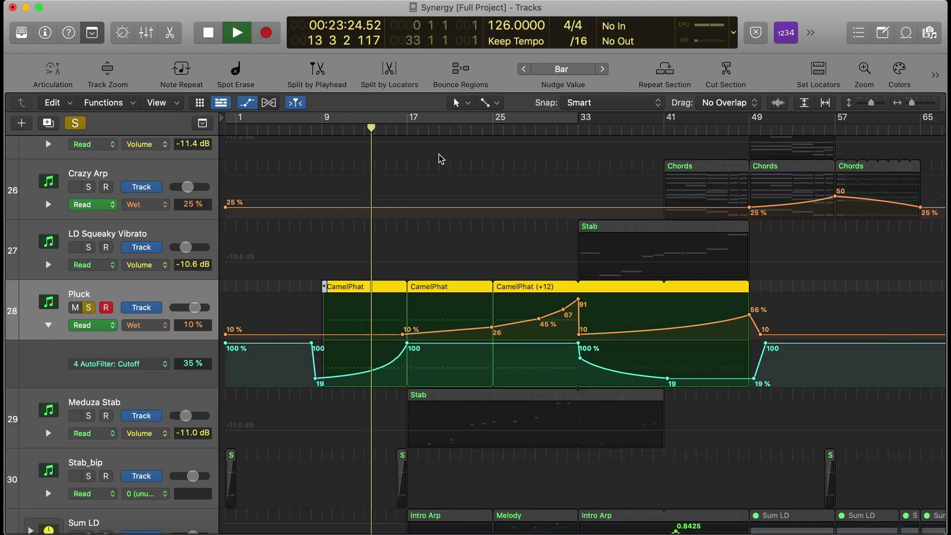
key(Return)
key(space)
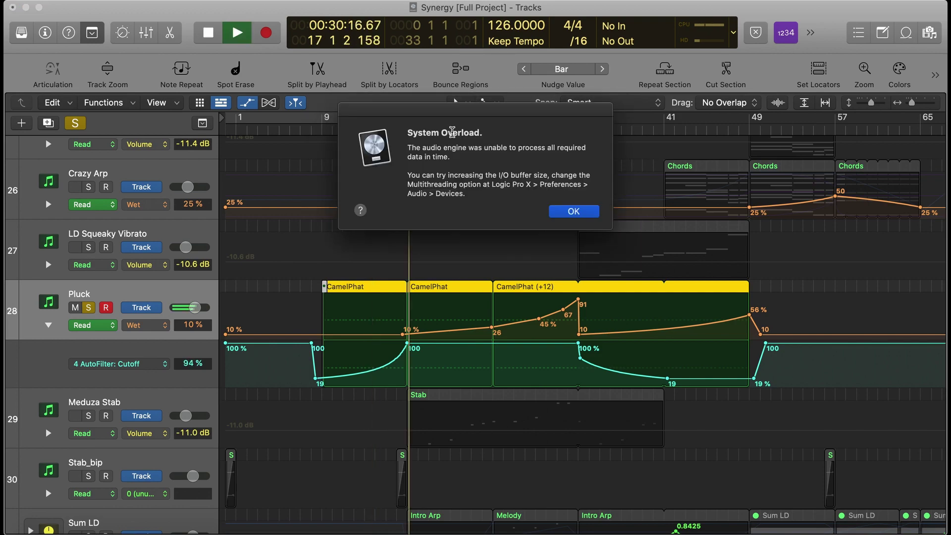
click(569, 210)
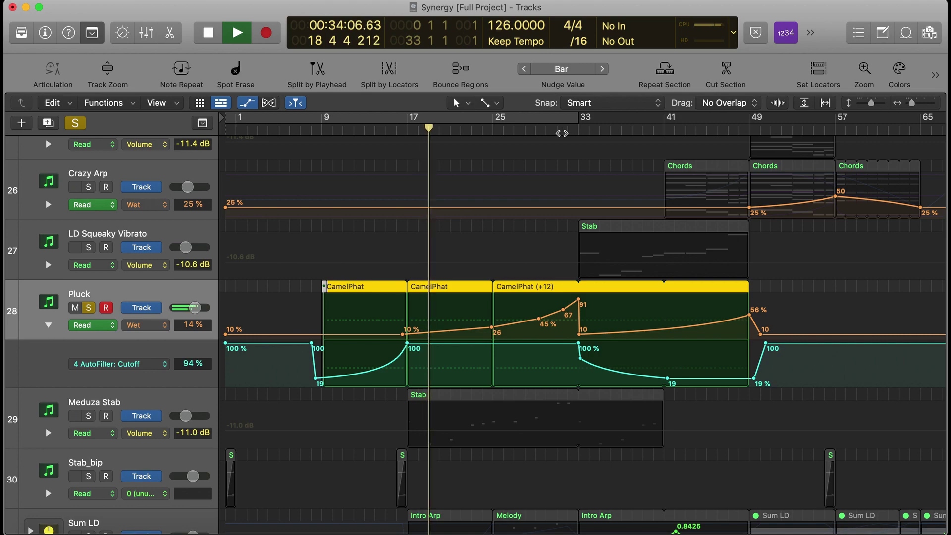
key(space)
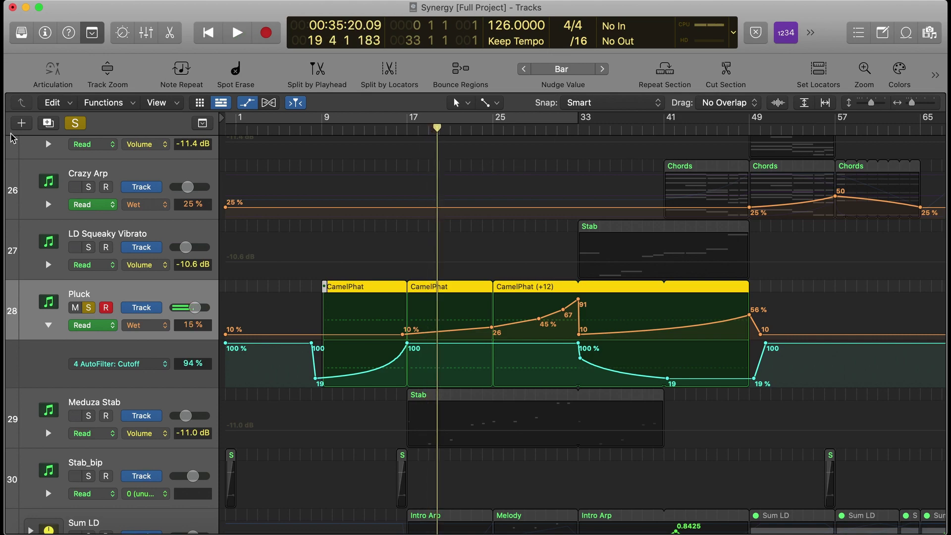
key(s)
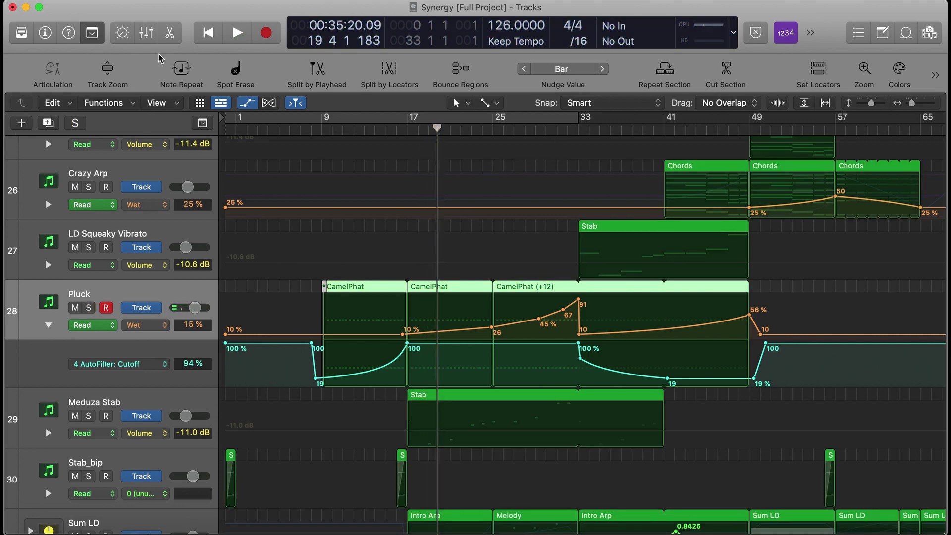
Step: Hide the track automation and move the playhead to bar 24
key(a)
click(400, 223)
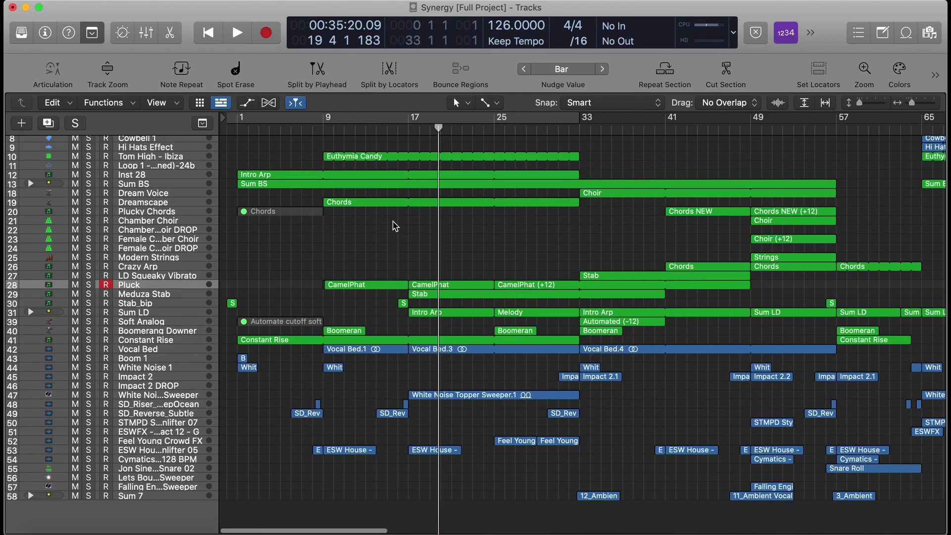
scroll(395, 226, up, 1)
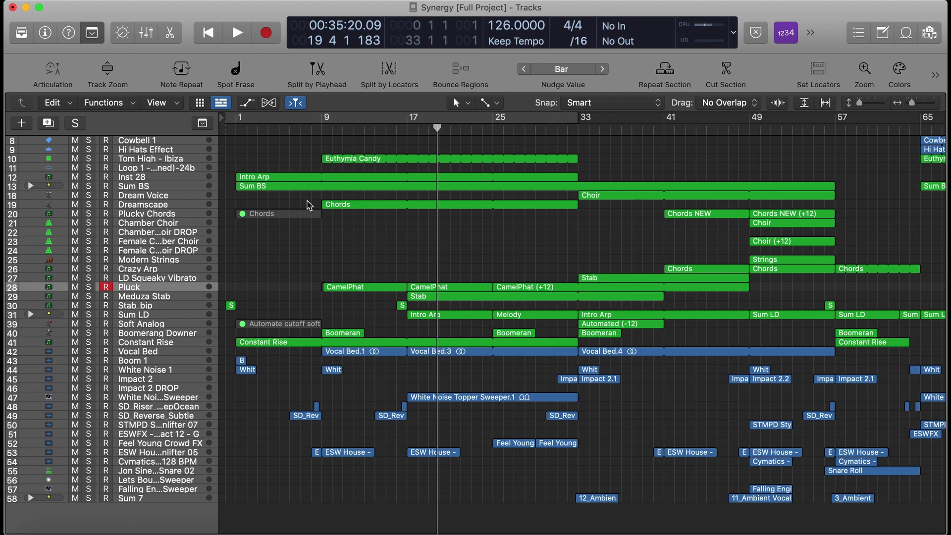
click(481, 130)
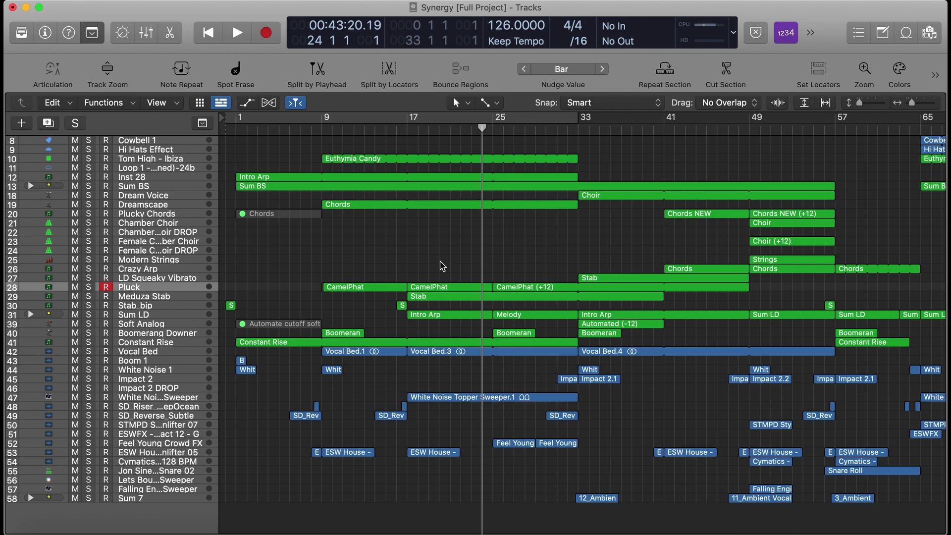
Step: Enlarge the Vocal Bed track with Track Zoom, solo it, and play it from bar 9
click(421, 353)
click(379, 349)
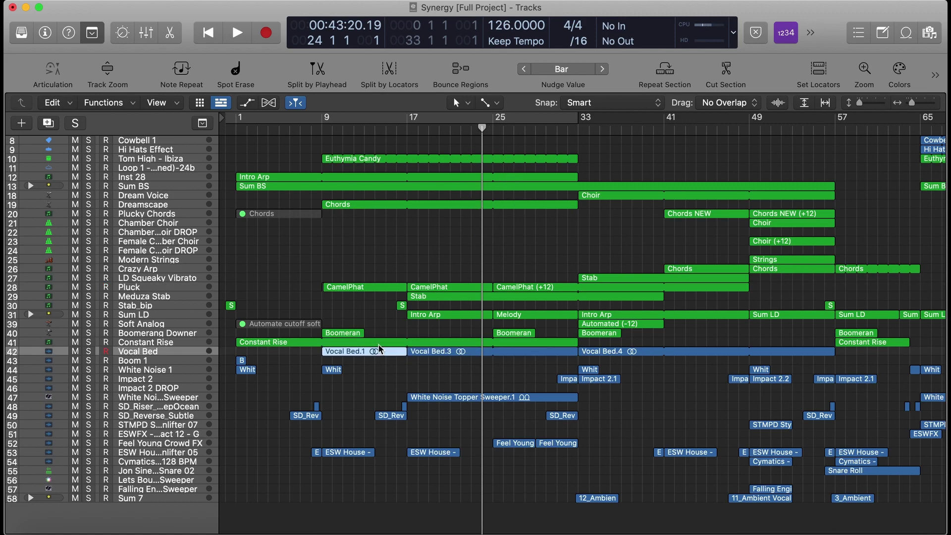
key(ctrl+z)
key(s)
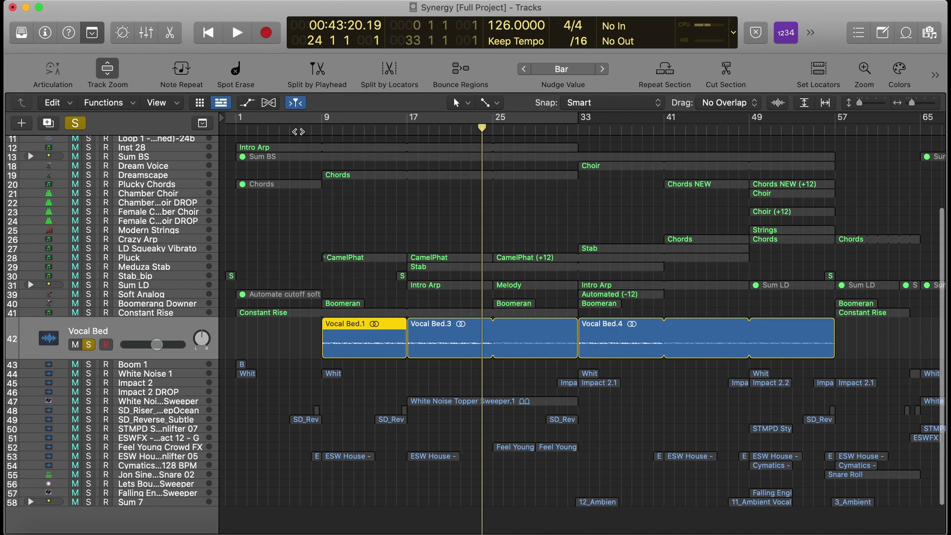
click(322, 131)
key(space)
Step: View the Vocal Bed track's Channel EQ through the inspector, close both, and unsolo the track
click(44, 33)
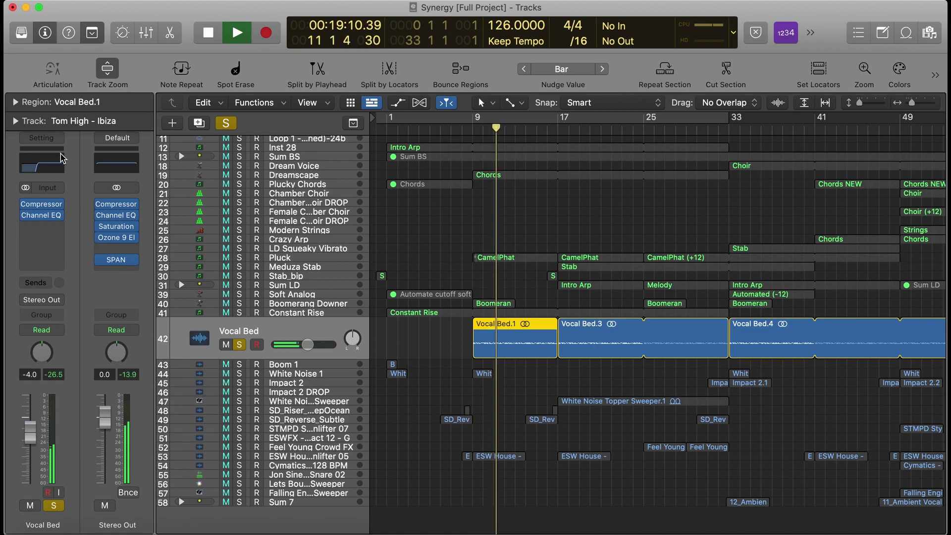
click(39, 216)
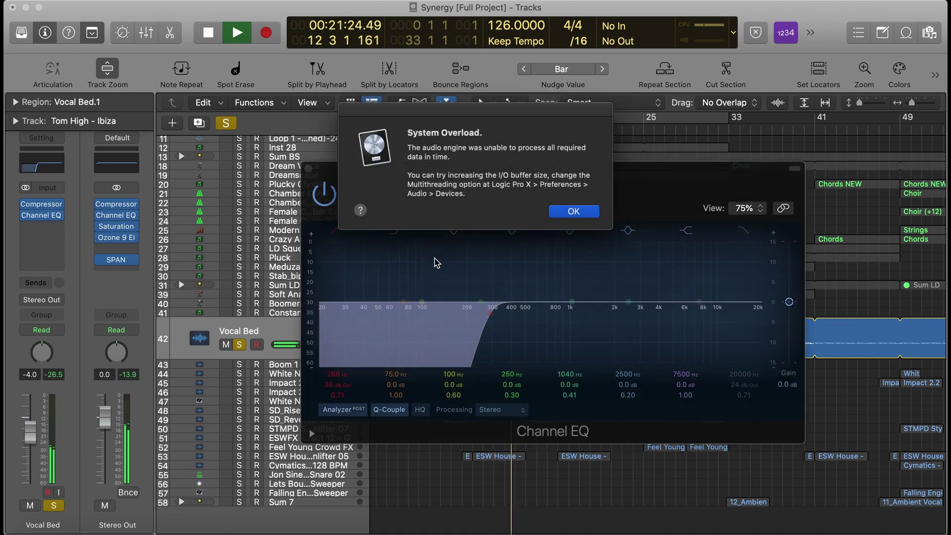
key(Return)
click(312, 170)
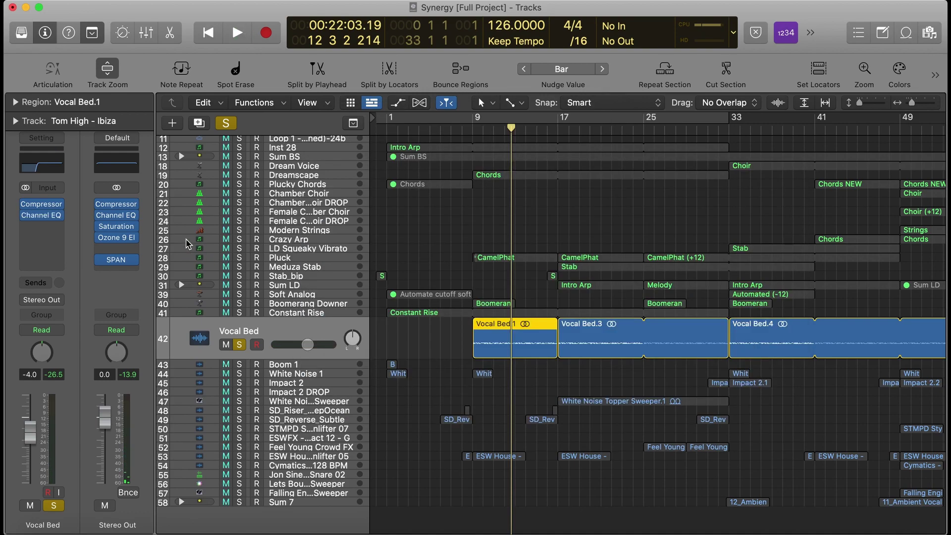
click(44, 35)
key(s)
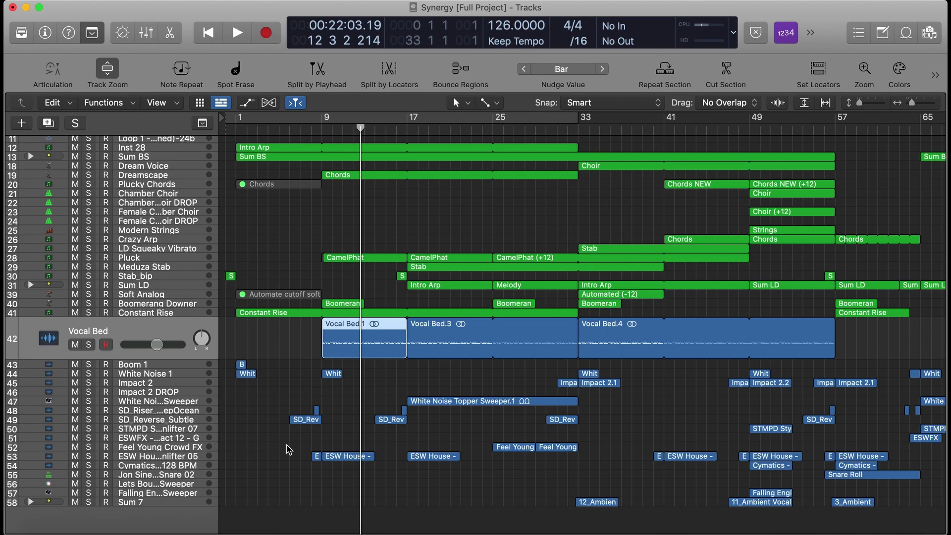
Step: Inspect the waveforms of the ESW House - Downlifter 05, White Noise 1 and White Noise Topper Sweeper tracks
click(166, 456)
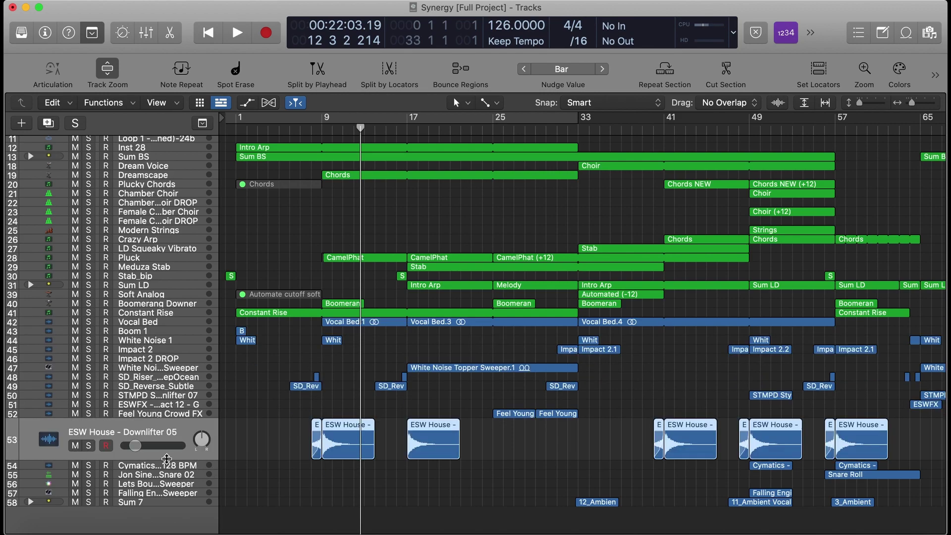
click(183, 344)
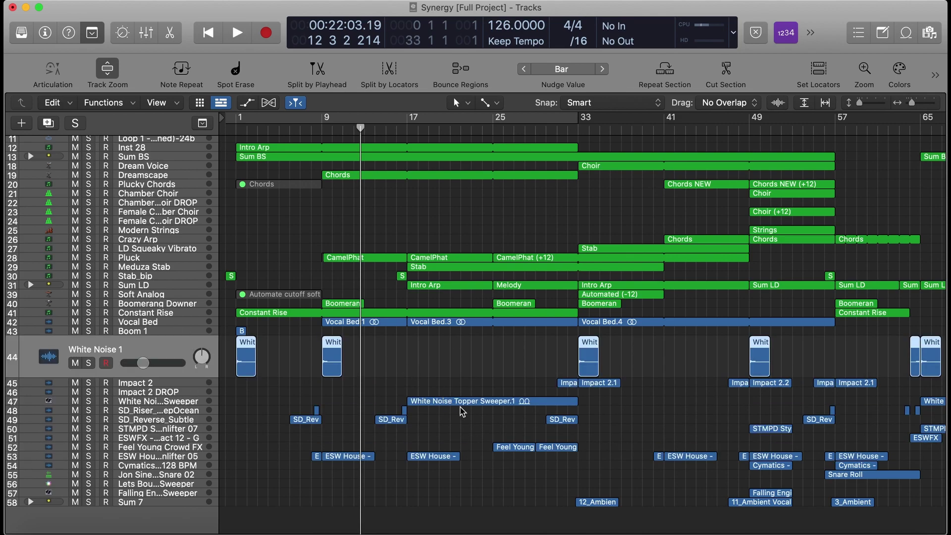
click(460, 402)
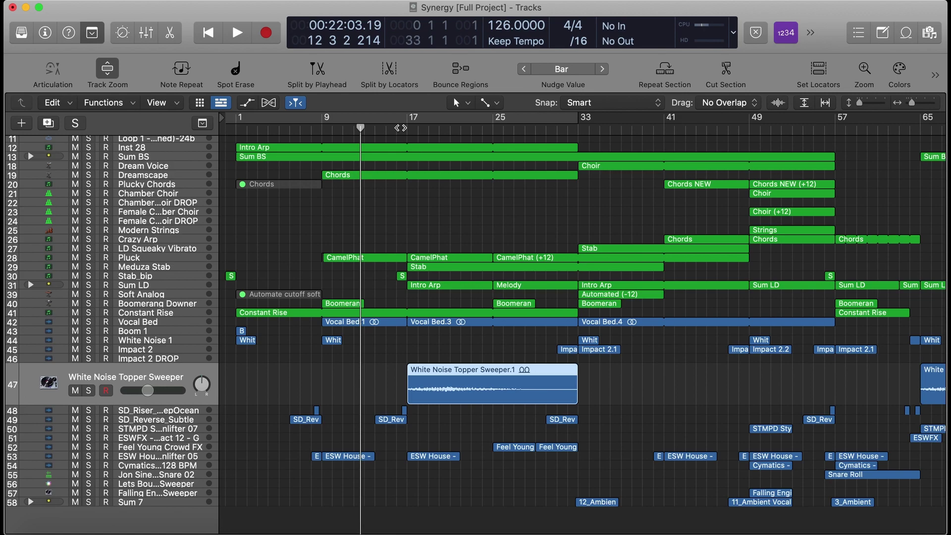
Step: Play the full mix from bar 16 into the White Noise Topper Sweeper region, dismissing any overload alerts
mouse_move(400, 128)
mouse_down()
mouse_move(415, 127)
mouse_move(396, 130)
mouse_up()
key(space)
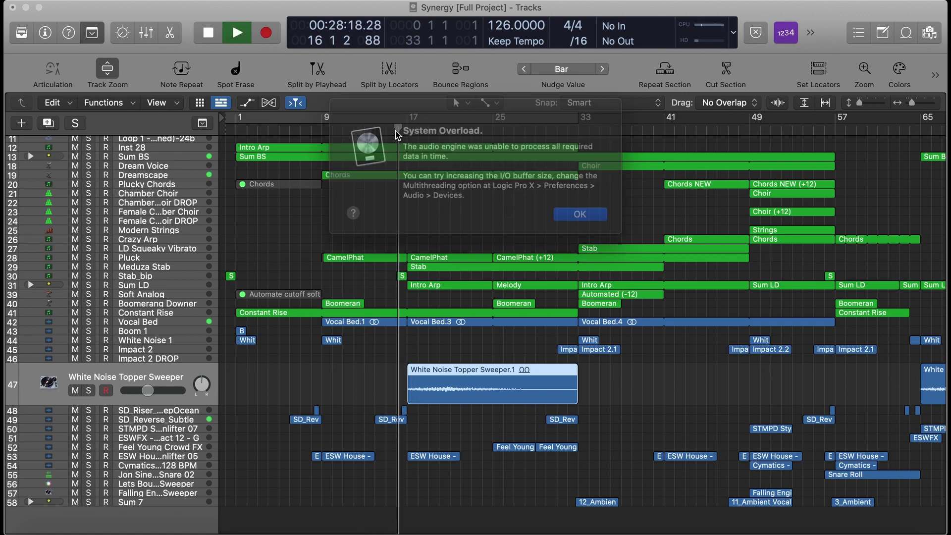
key(Return)
key(space)
click(346, 201)
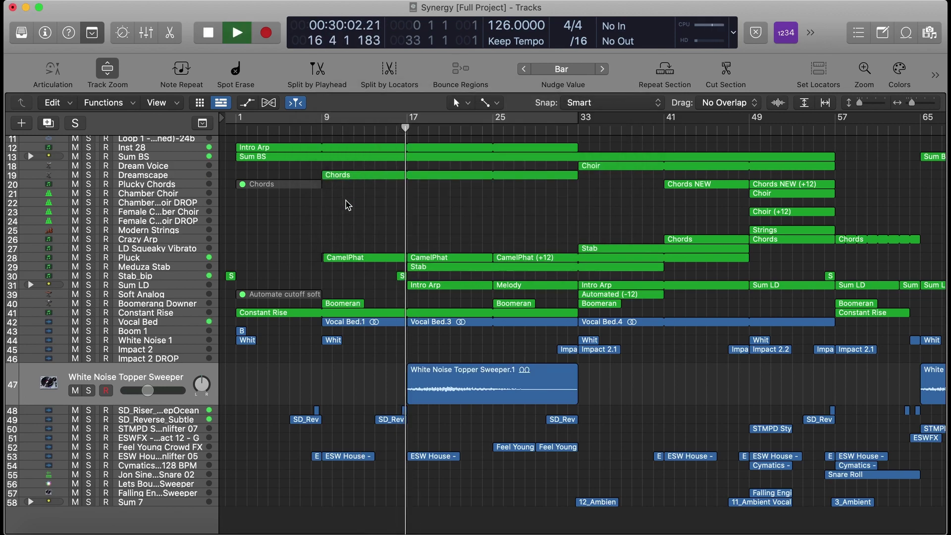
key(Return)
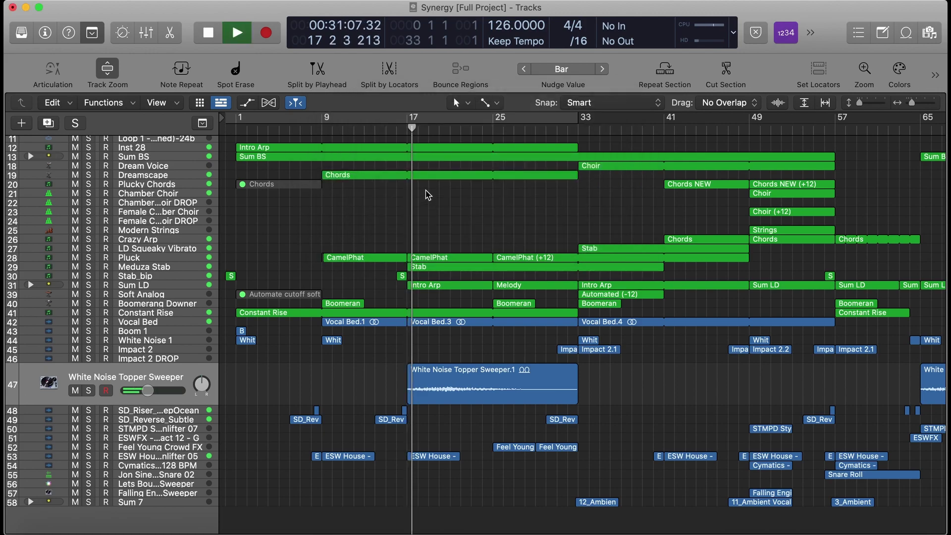
Step: Replay the full mix from bar 17 at the start of the White Noise Topper Sweeper region, and stop playback
key(Return)
click(406, 132)
key(space)
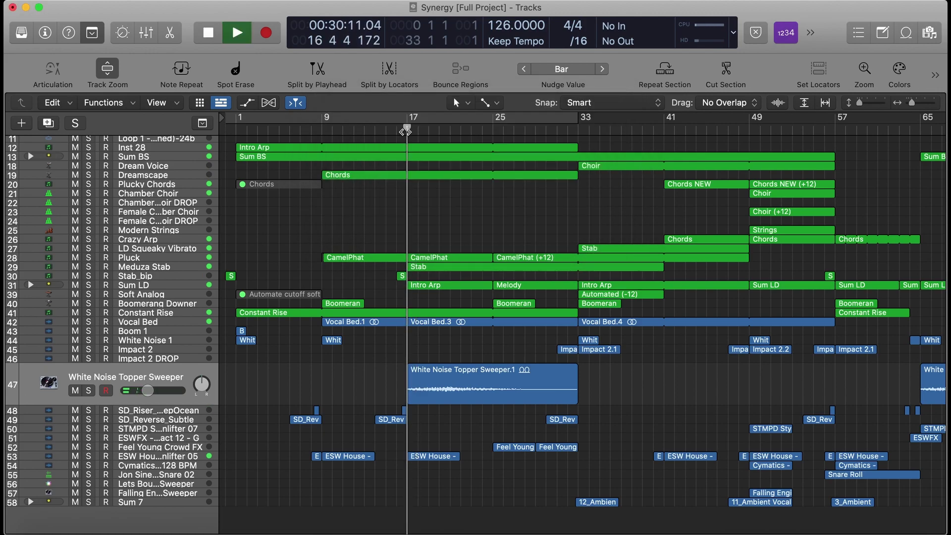
key(Return)
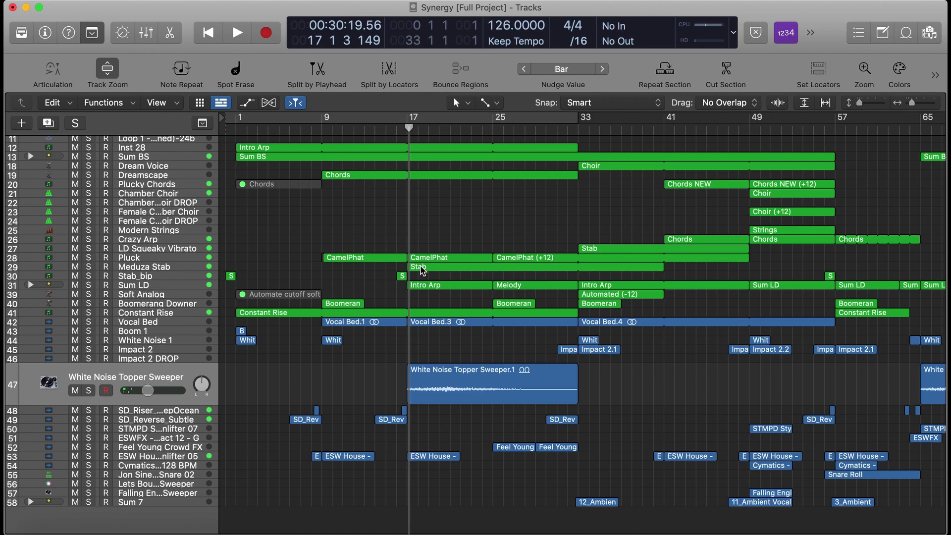
Step: Solo the Sum LD stack, expand it, set the locators to the LD FR2 Intro Arp track's first region, and audition it from bar 17
click(421, 286)
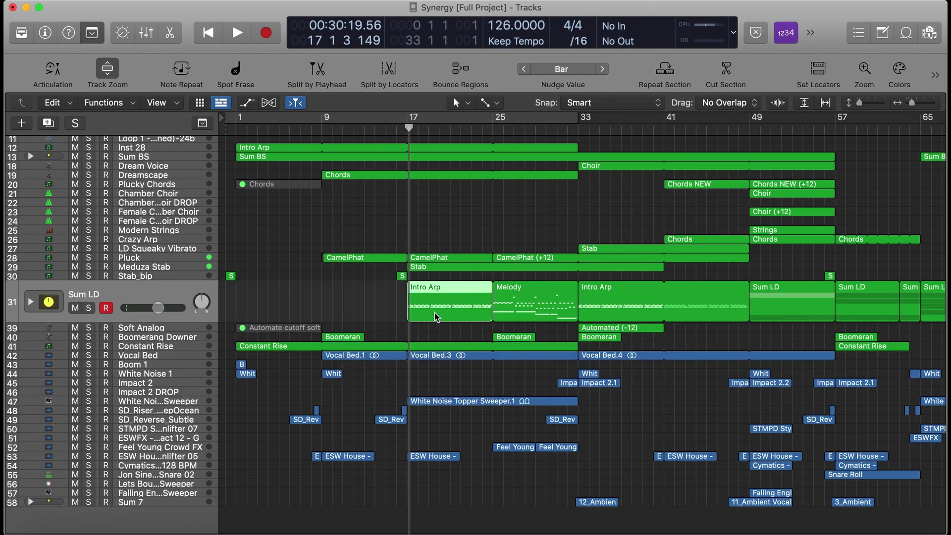
click(406, 130)
key(s)
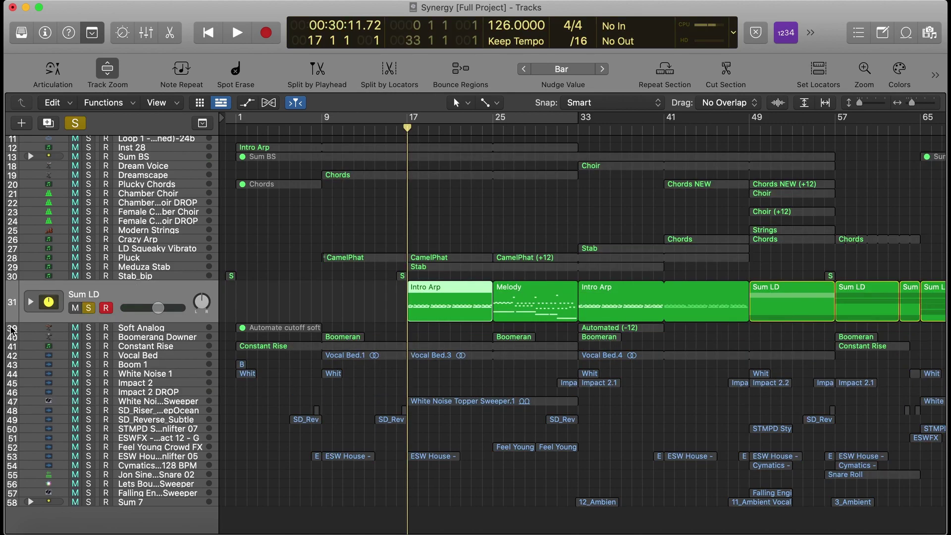
click(31, 302)
scroll(346, 297, down, 5)
click(446, 226)
key(u)
key(space)
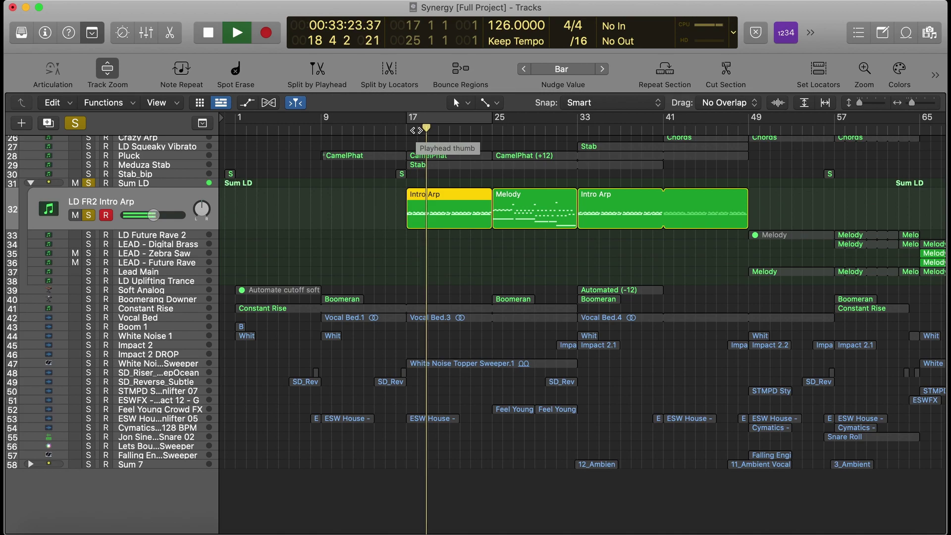
key(space)
Step: View the LD FR2 Intro Arp track's high-cut automation, hide it again, clear the solo and collapse the Sum LD stack
key(a)
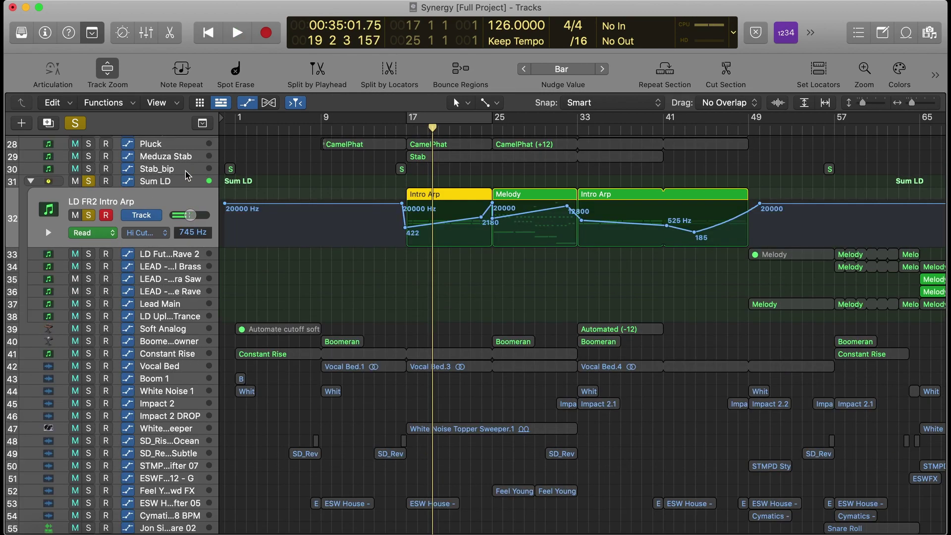
scroll(629, 233, right, 2)
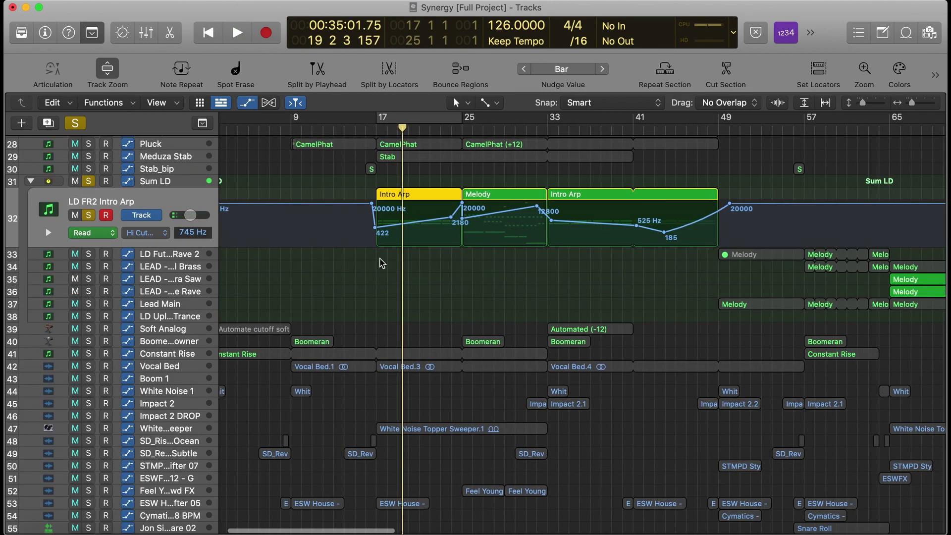
click(78, 128)
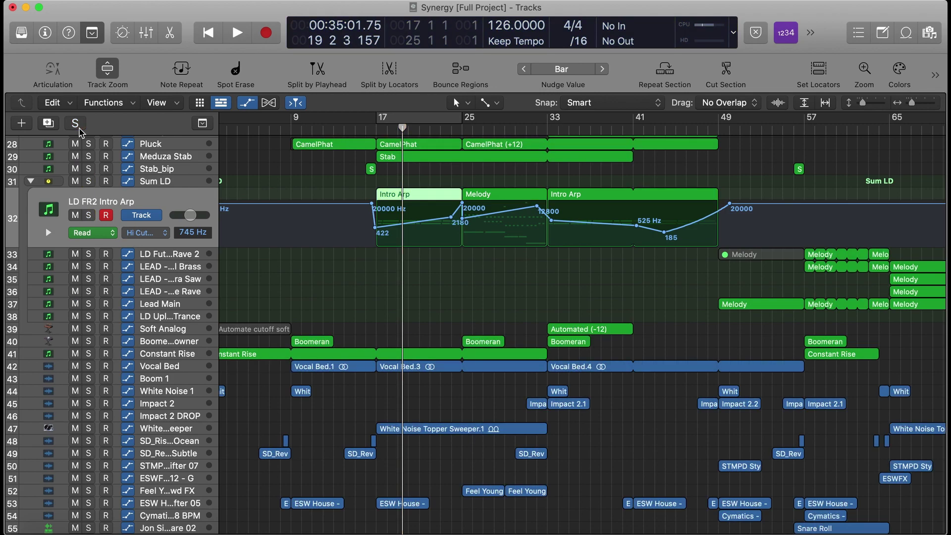
key(a)
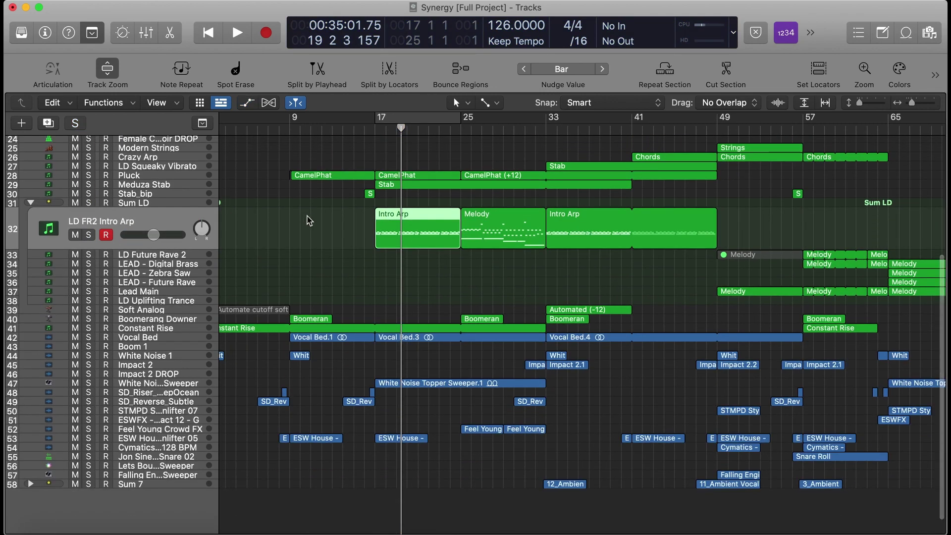
click(31, 203)
scroll(191, 228, up, 3)
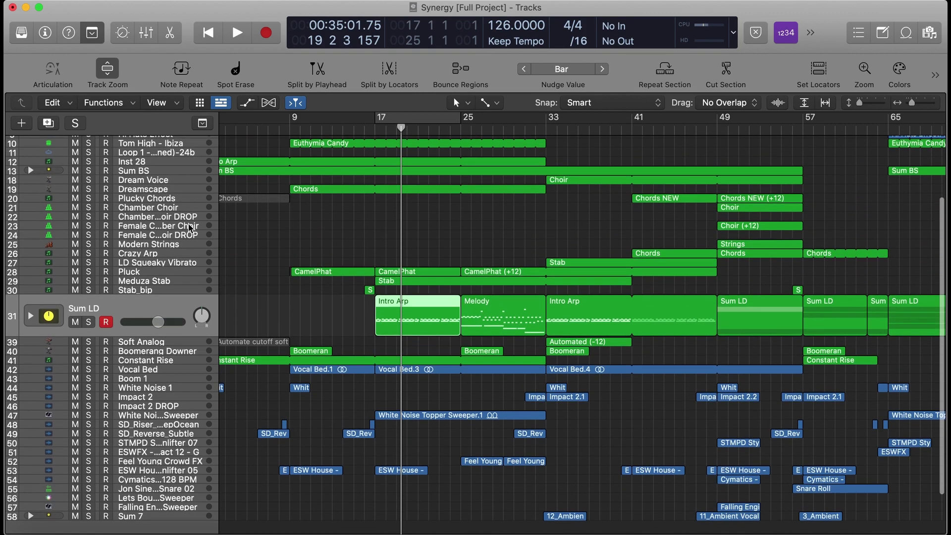
Step: Solo the Inst 28 track and play its Intro Arp region from bar 1
scroll(236, 308, left, 3)
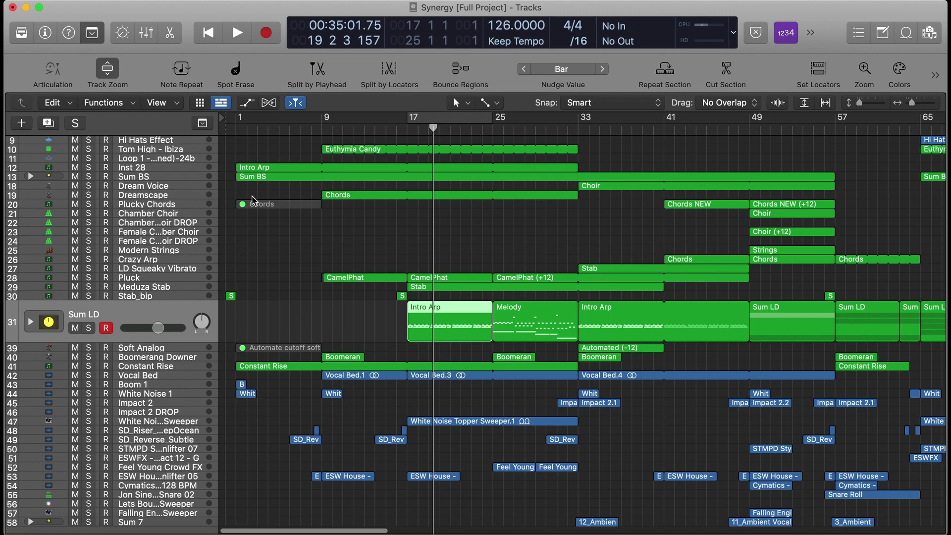
click(257, 169)
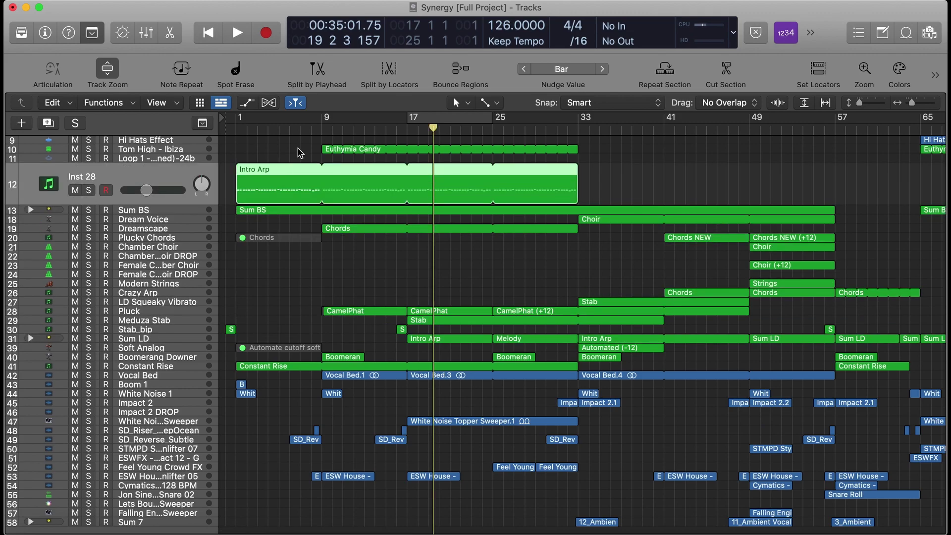
key(s)
click(238, 131)
key(space)
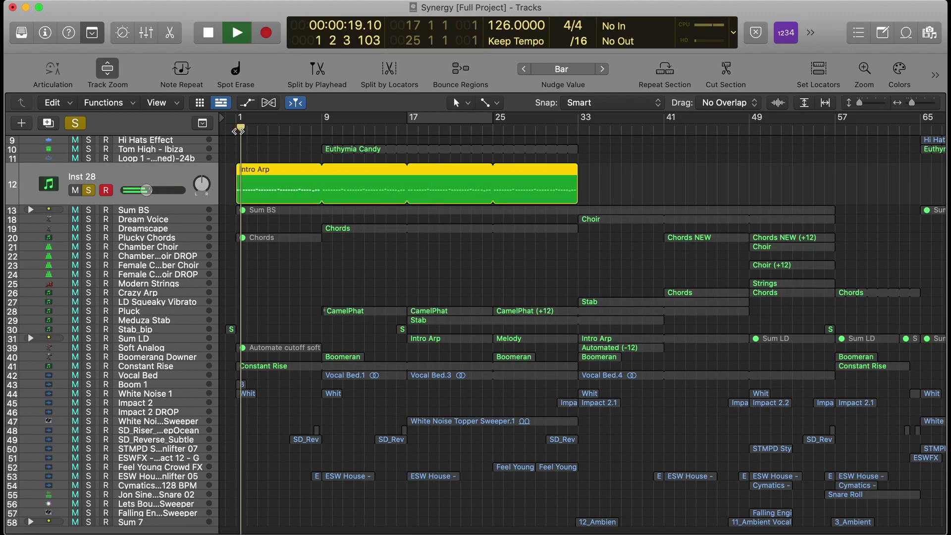
Step: Stop playback and view the Inst 28 track's Vital synth settings, closing the plug-in and the channel strip view
click(45, 32)
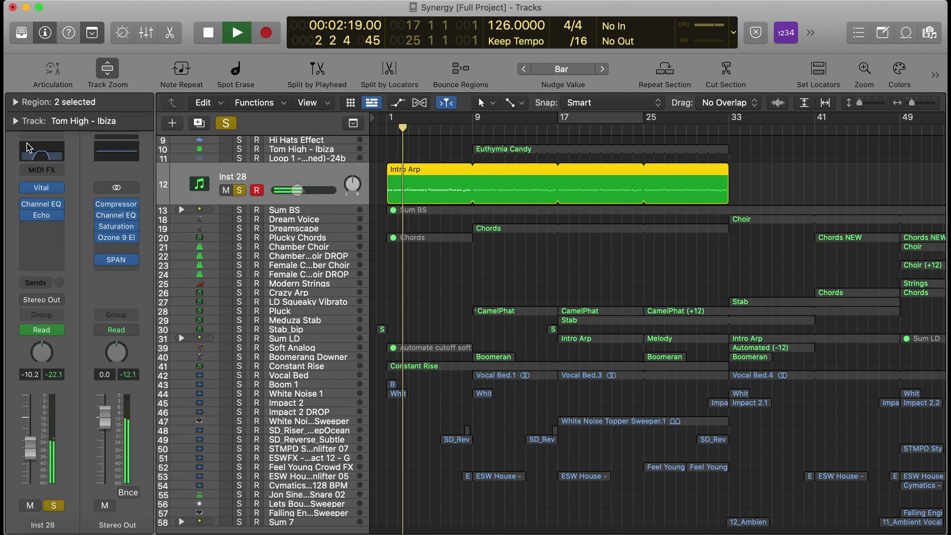
key(Return)
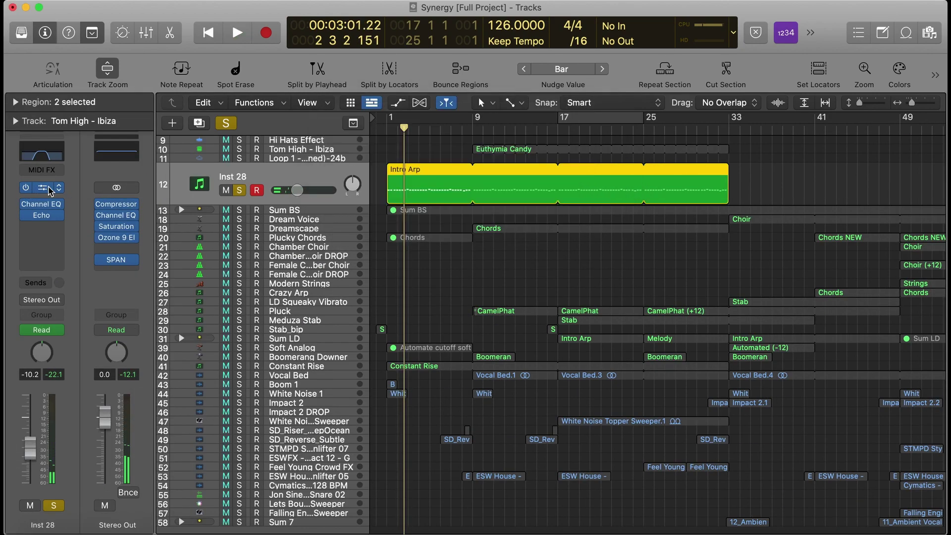
click(51, 189)
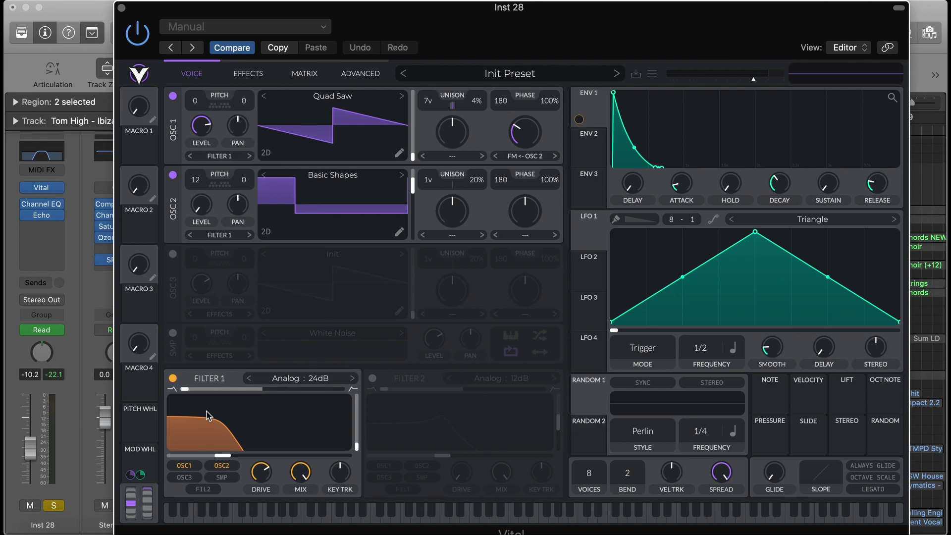
click(121, 9)
click(46, 33)
Step: Examine the Inst 28 Intro Arp notes in the Piano Roll, close it and unsolo the track
double_click(280, 198)
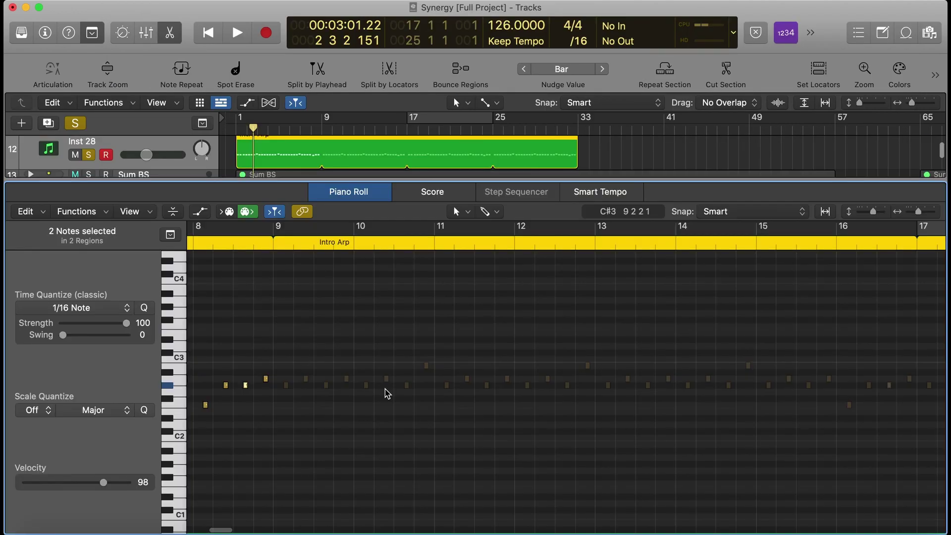
scroll(446, 361, left, 5)
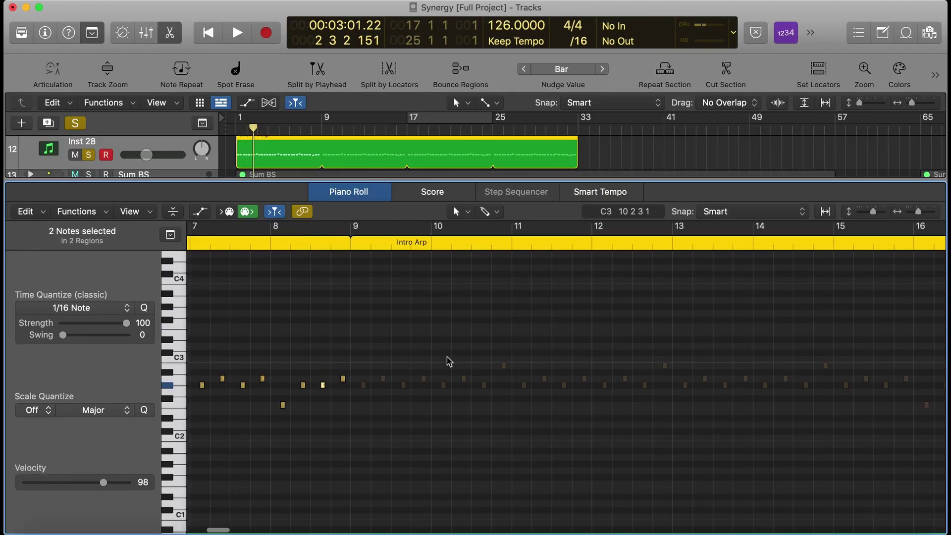
click(159, 40)
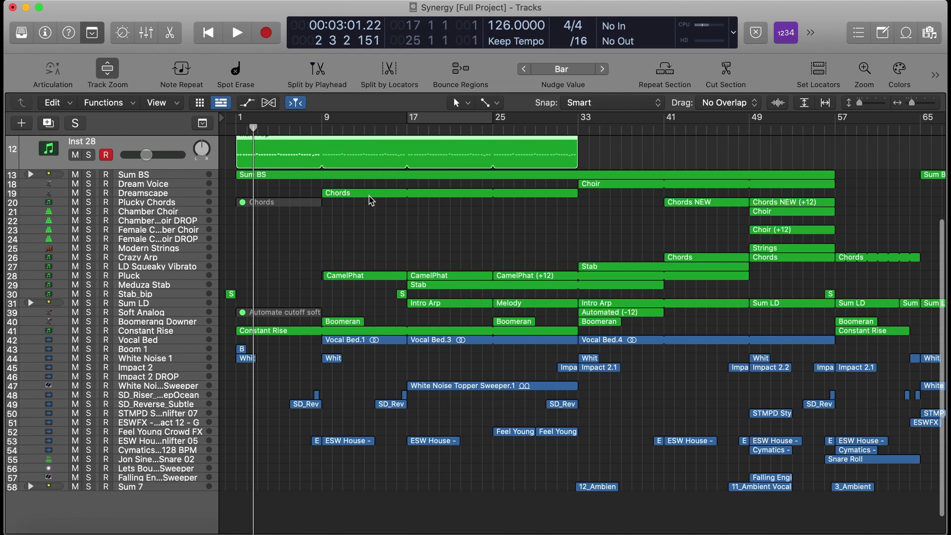
Step: Examine the Dreamscape track's Chords notes in the Piano Roll and its plug-in chain, closing all the extra views
double_click(370, 196)
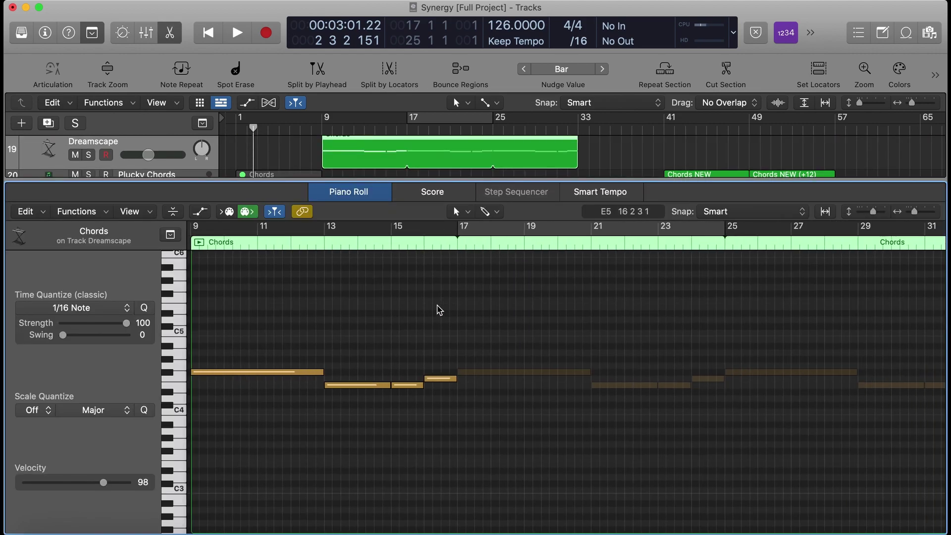
scroll(437, 306, down, 1)
scroll(437, 305, up, 2)
scroll(437, 305, left, 4)
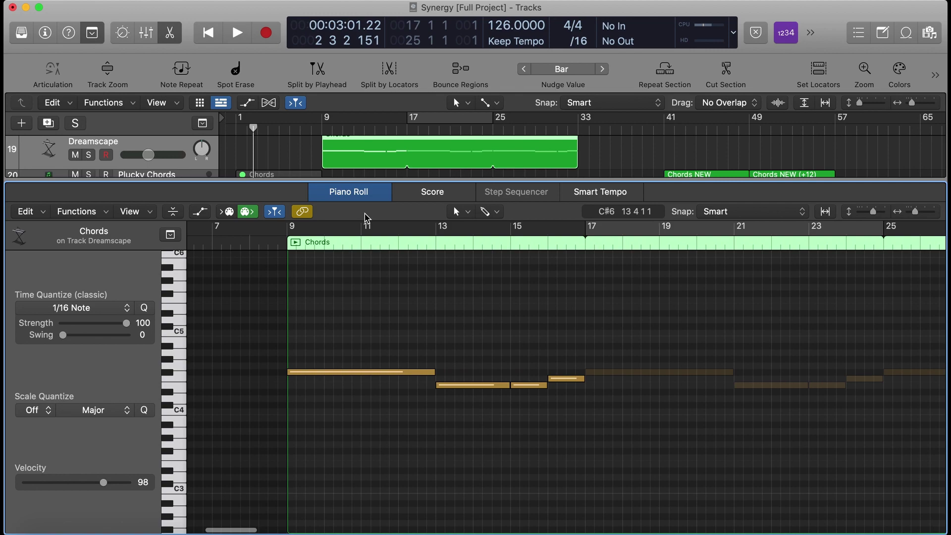
key(d)
key(e)
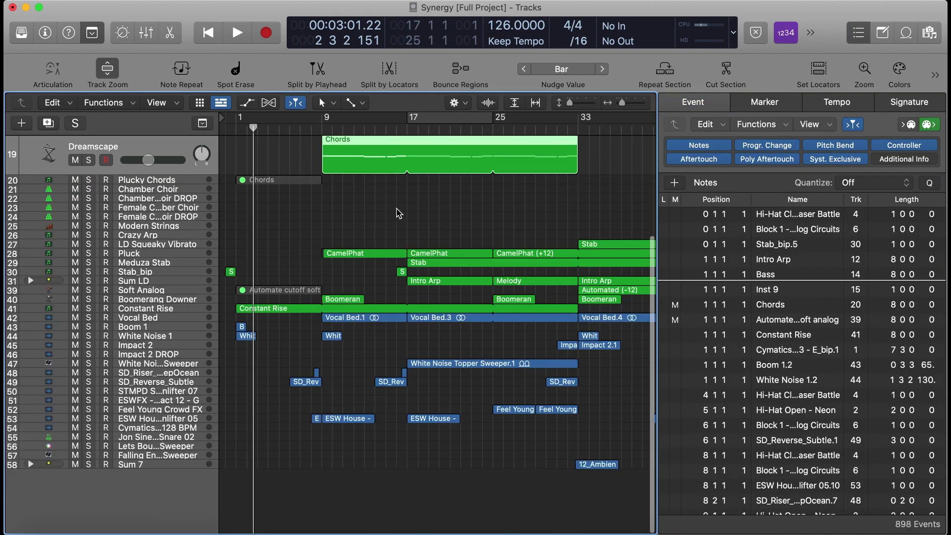
key(d)
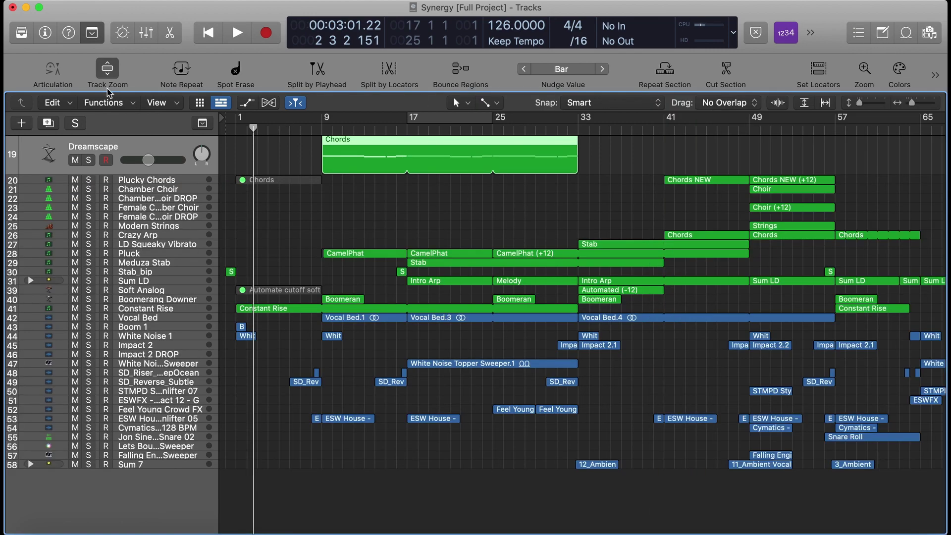
click(45, 33)
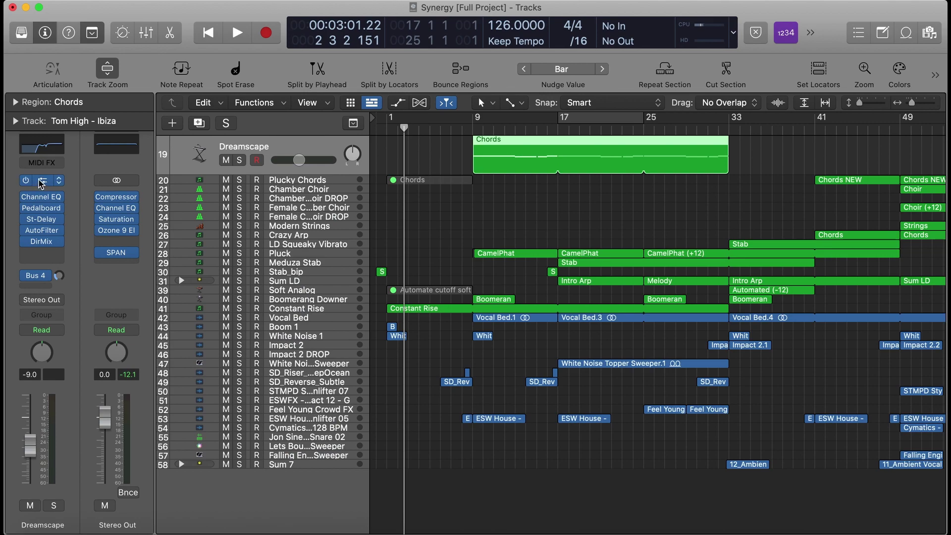
click(45, 33)
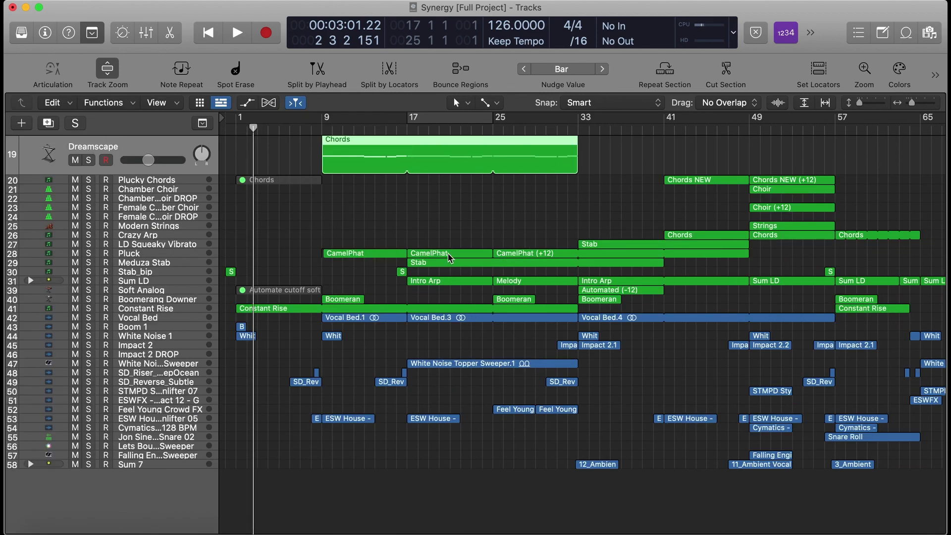
Step: Solo the Boomerang Downer track and view its Arrangement FX patch in the sound Library, closing the Library again
scroll(475, 220, up, 2)
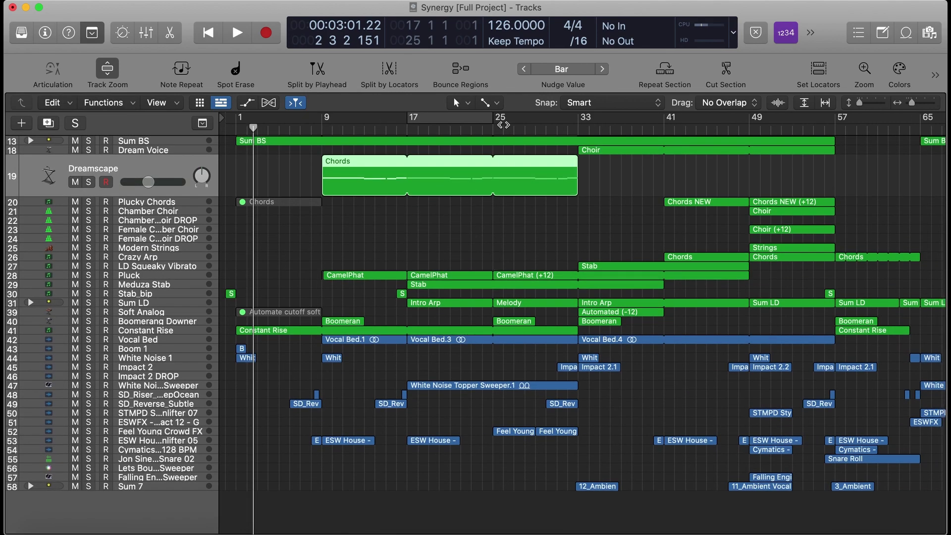
click(489, 130)
click(520, 322)
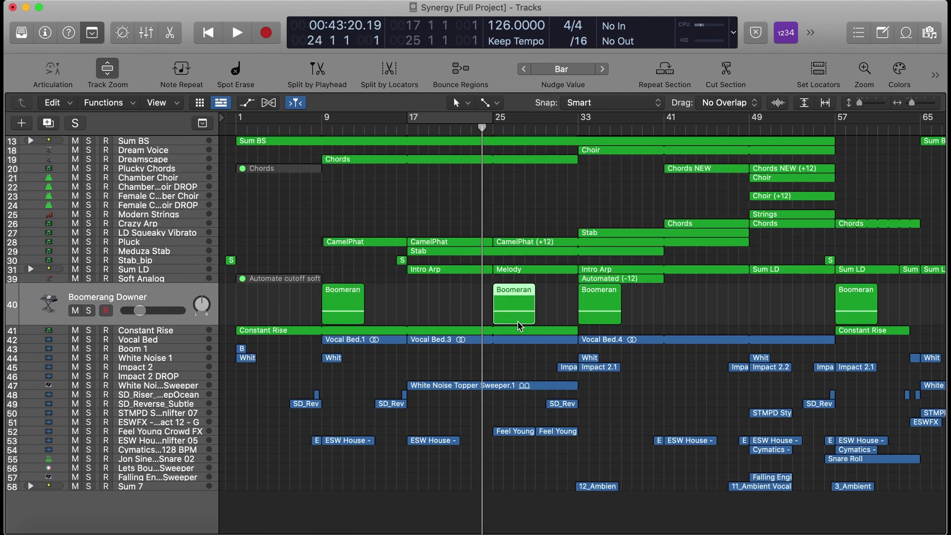
key(ctrl+s)
click(24, 34)
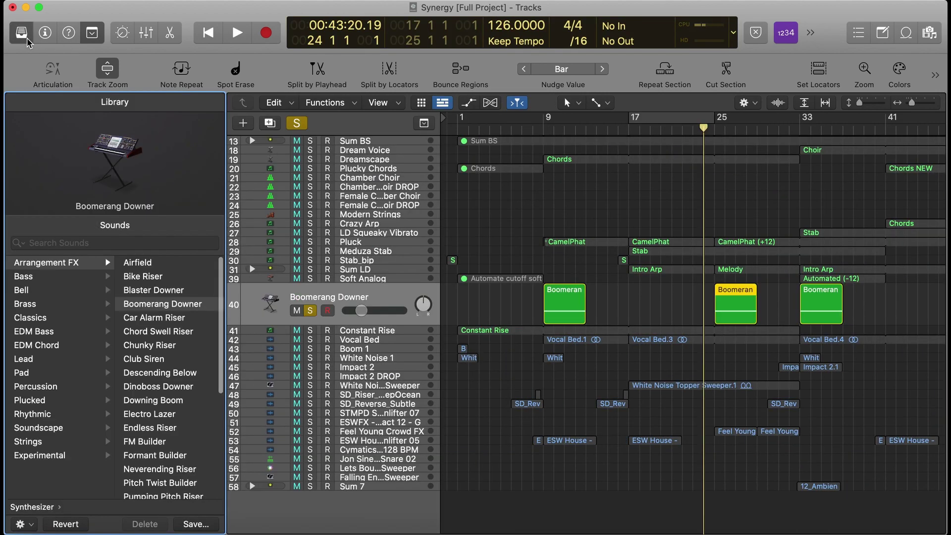
click(19, 36)
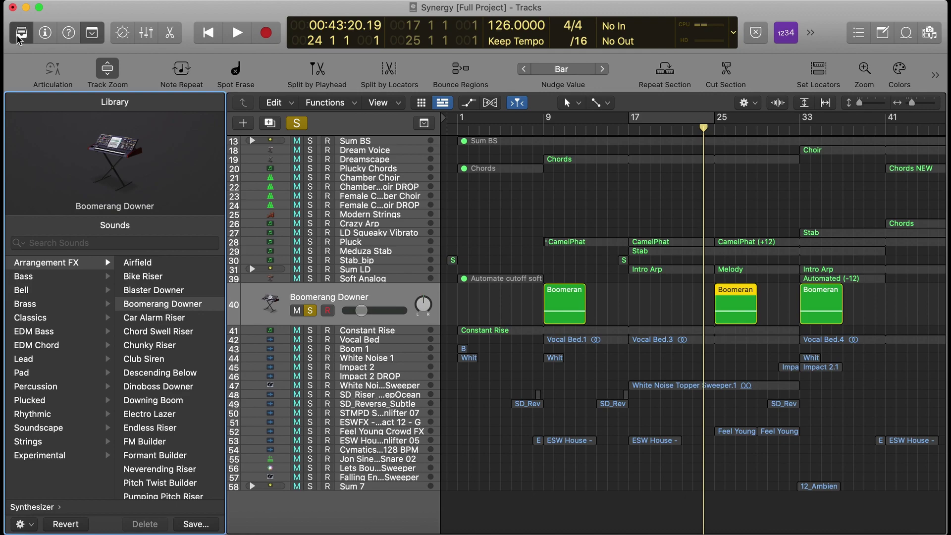
Step: Play the soloed Boomerang Downer track from bar 9, unsolo it to hear the full mix, and dismiss any overload alert
click(322, 130)
key(space)
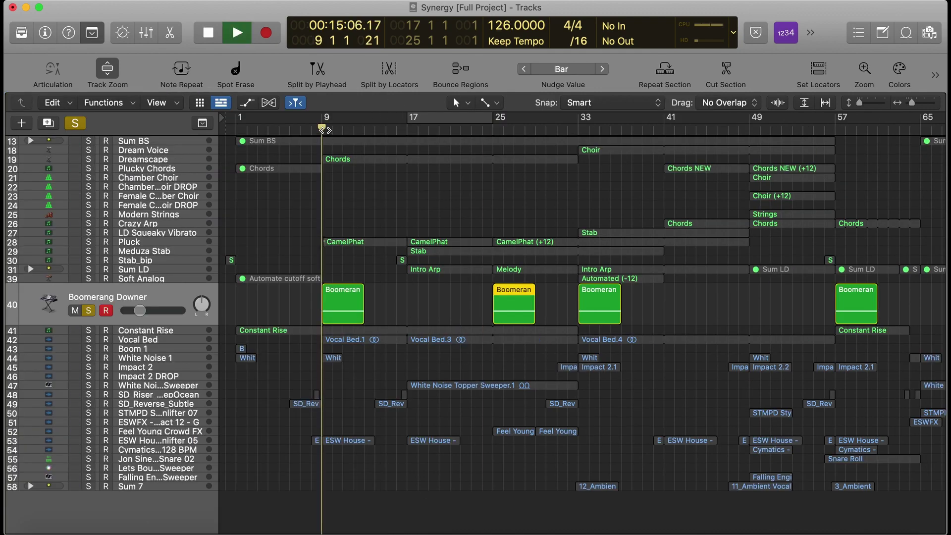
key(space)
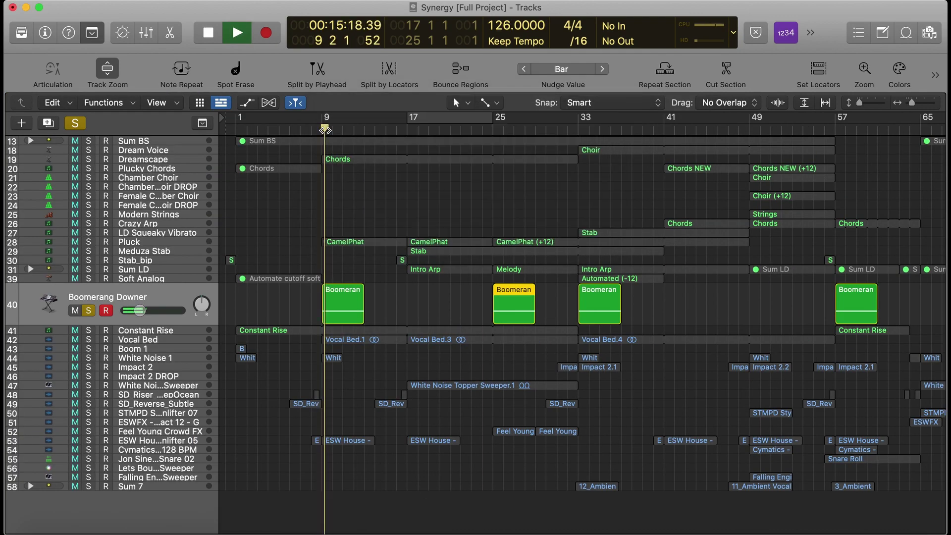
key(s)
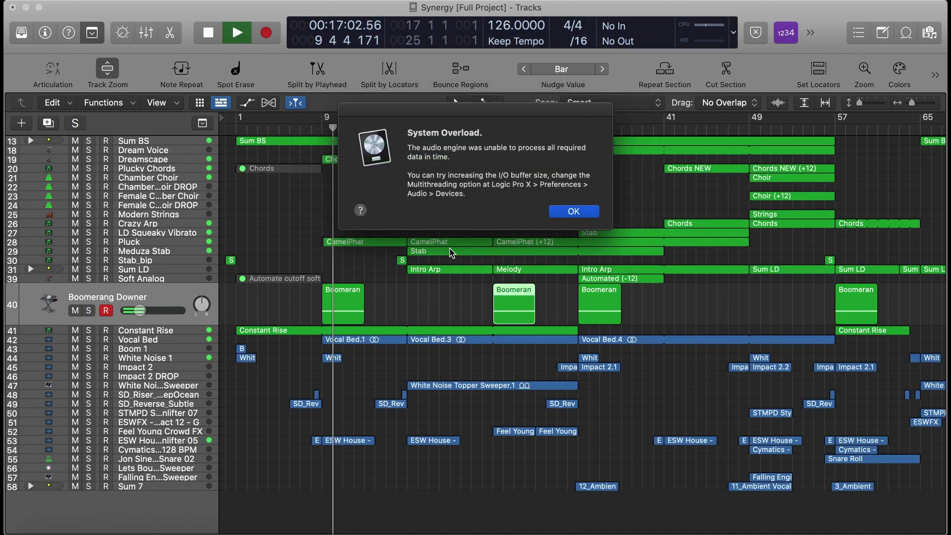
key(Return)
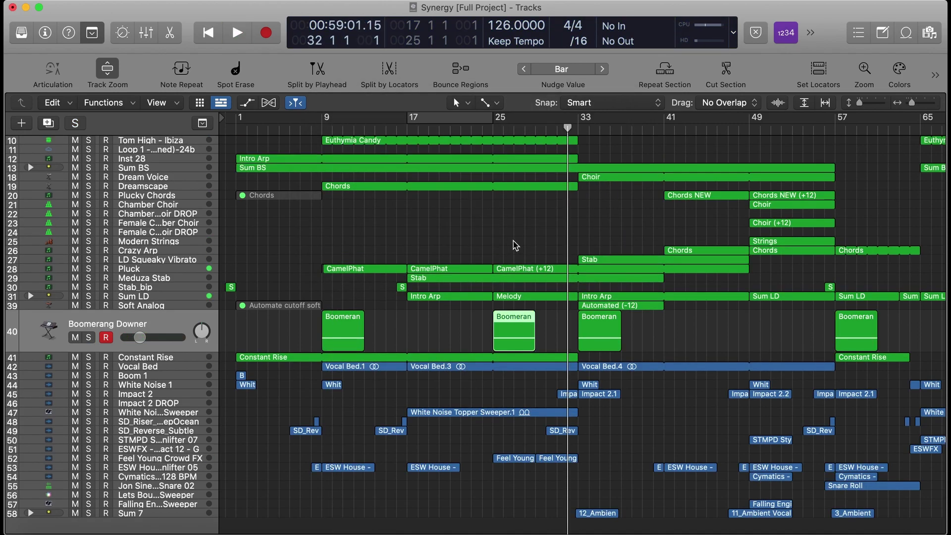
Step: Play the full mix from bar 32 into the section starting at bar 33, dismissing any overload alert
scroll(592, 233, up, 4)
key(space)
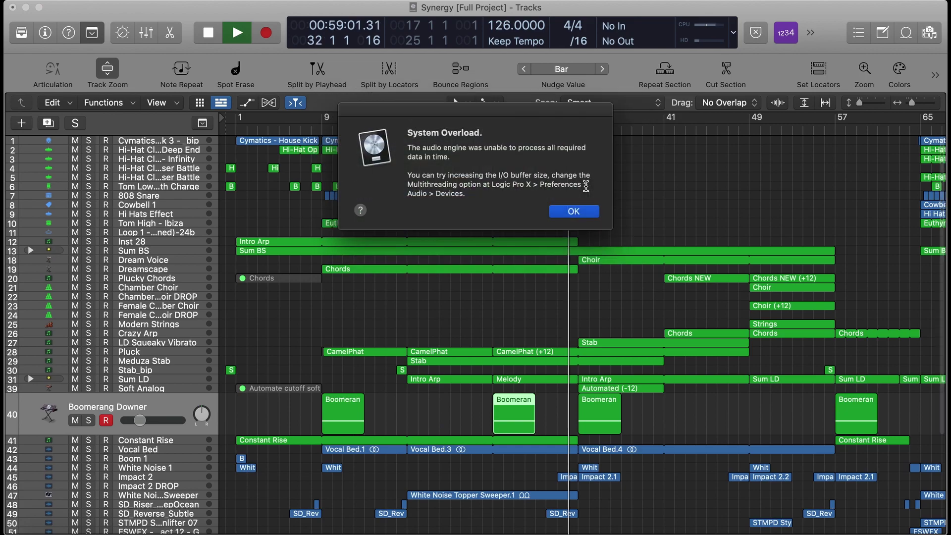
key(Return)
key(space)
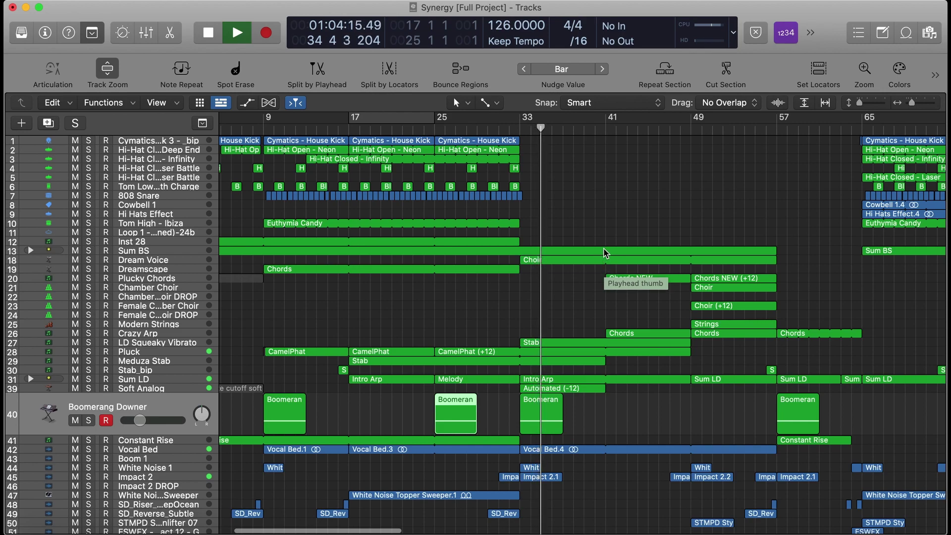
Step: Stop playback and view the Mix automation of the Sum LD track around its Intro Arp regions, hiding the automation again
scroll(606, 253, down, 2)
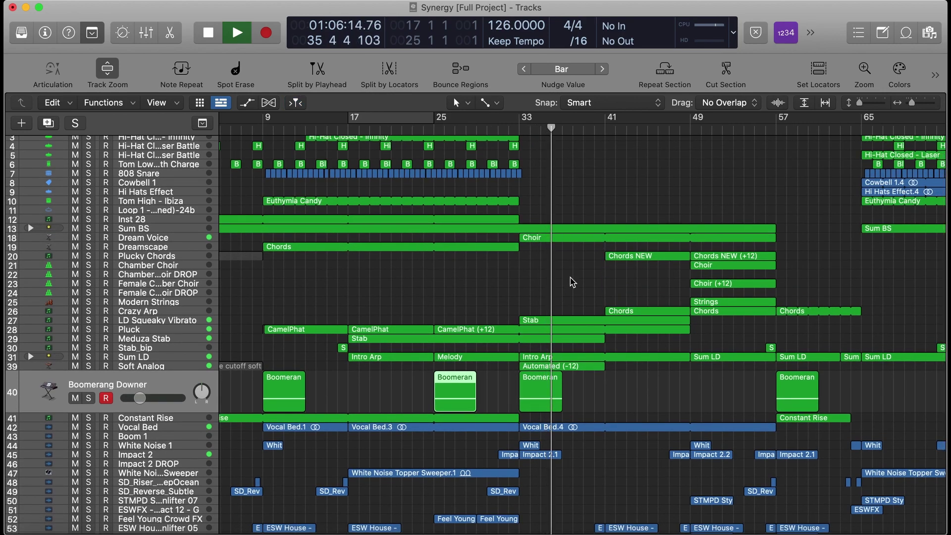
scroll(488, 380, down, 4)
scroll(488, 380, right, 4)
key(space)
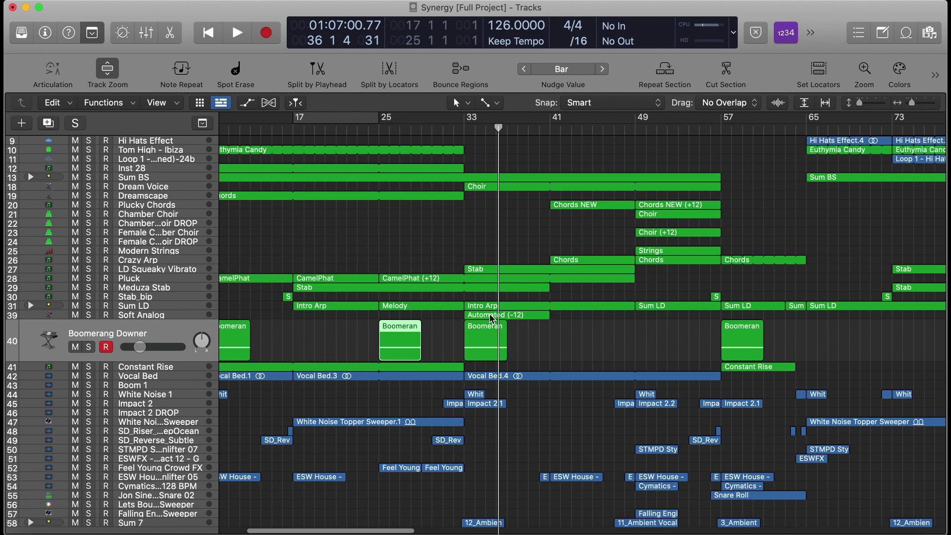
click(488, 307)
key(a)
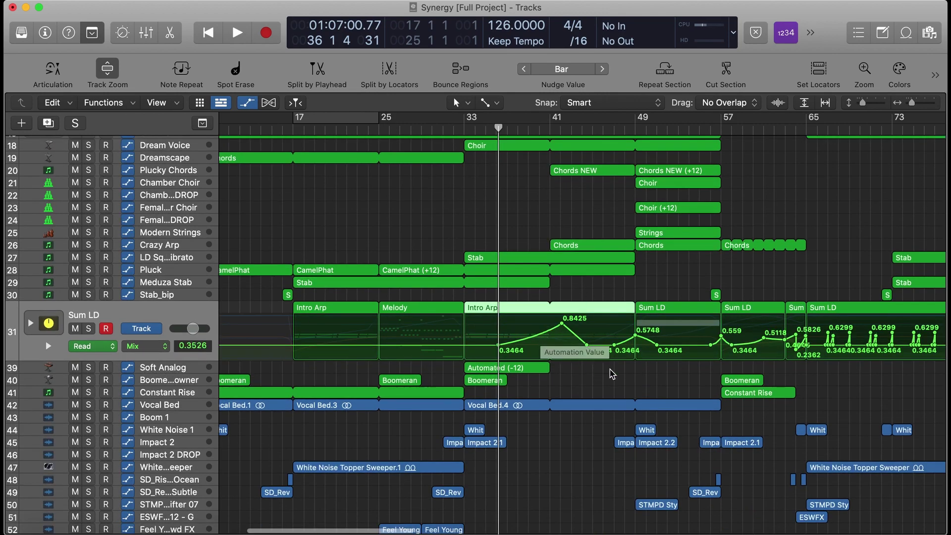
key(a)
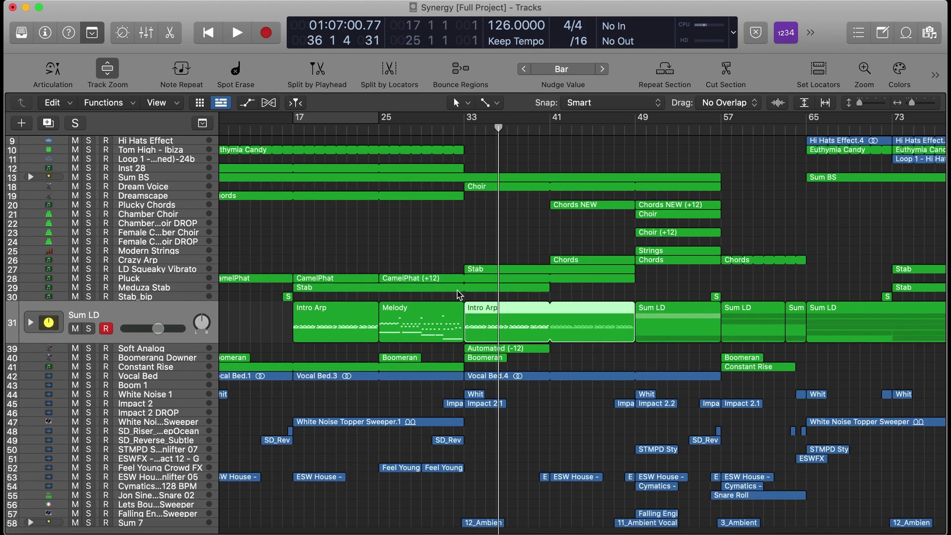
Step: Examine the Meduza Stab track's Stab notes and play the full mix from bar 41, dismissing any overload alert
click(486, 288)
click(506, 246)
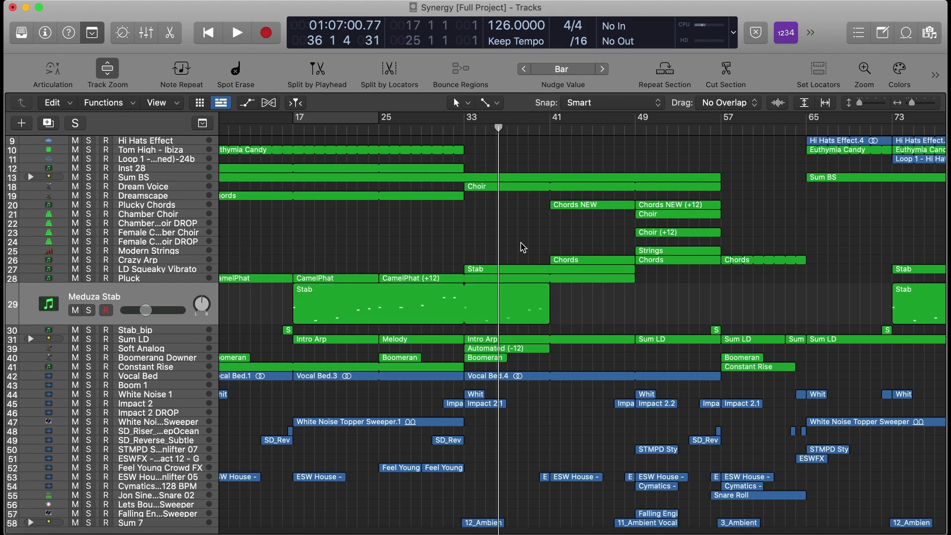
drag(542, 128, 550, 127)
key(space)
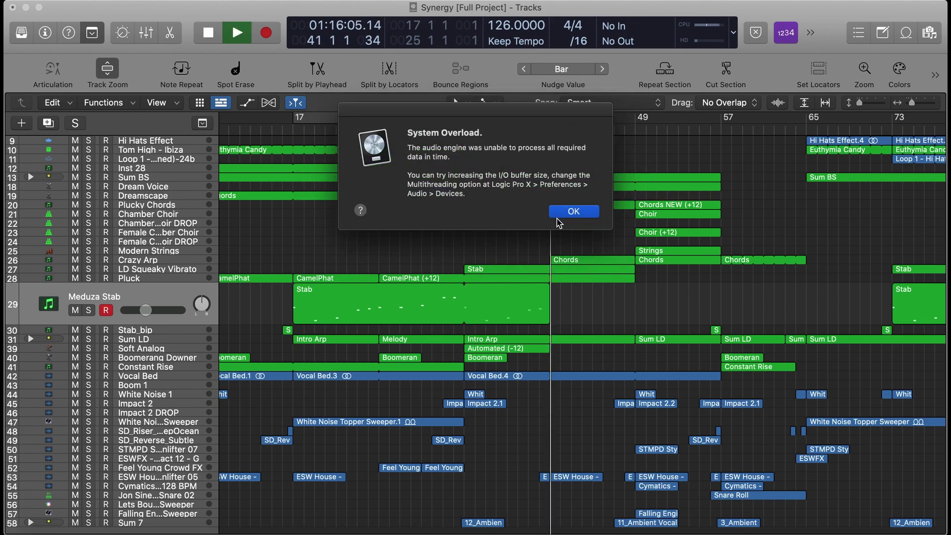
click(581, 219)
click(580, 218)
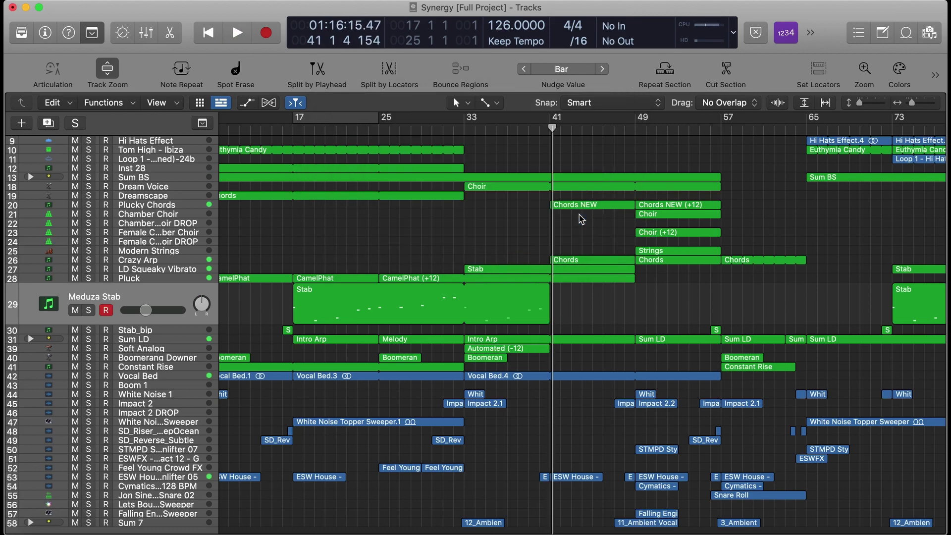
Step: Select and solo the Reese bass track in the Sum BS stack with the playhead at bar 41, clearing all solos
click(580, 206)
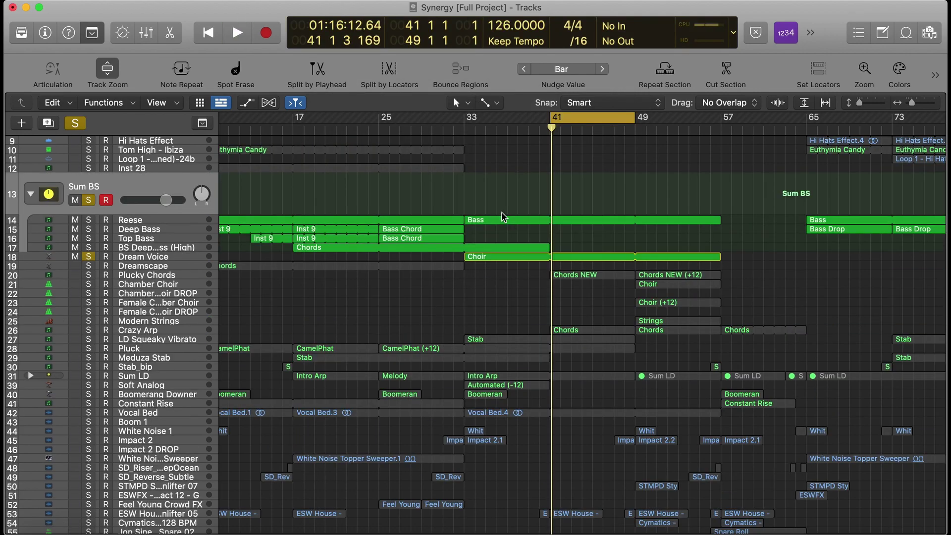
click(503, 223)
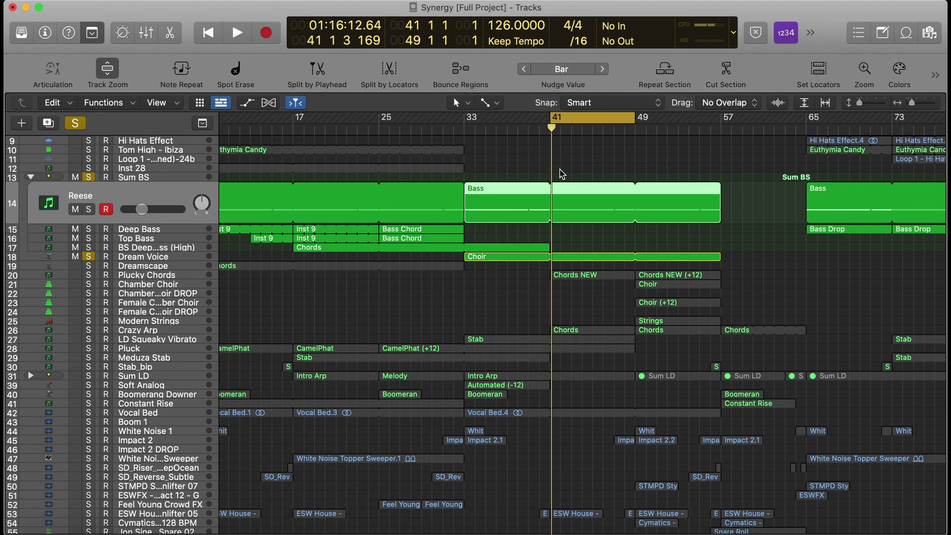
click(550, 133)
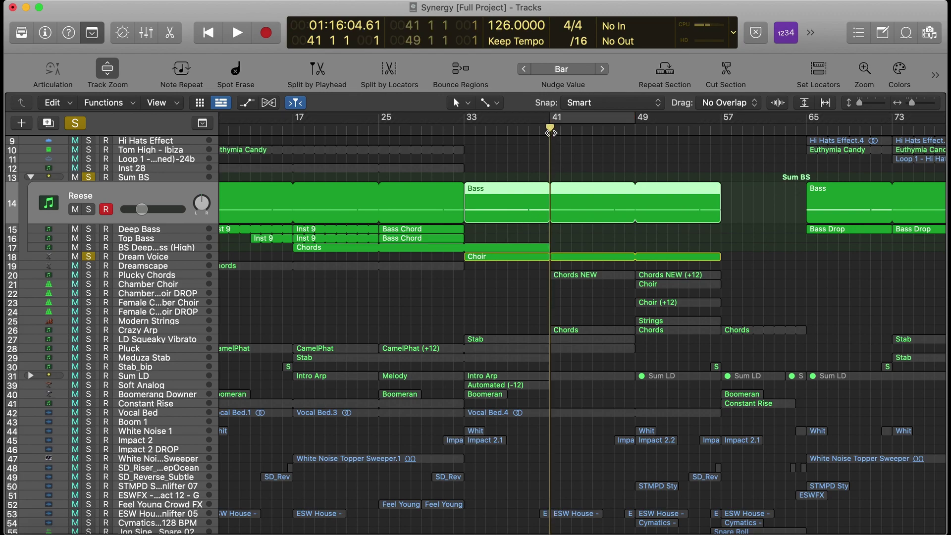
click(75, 123)
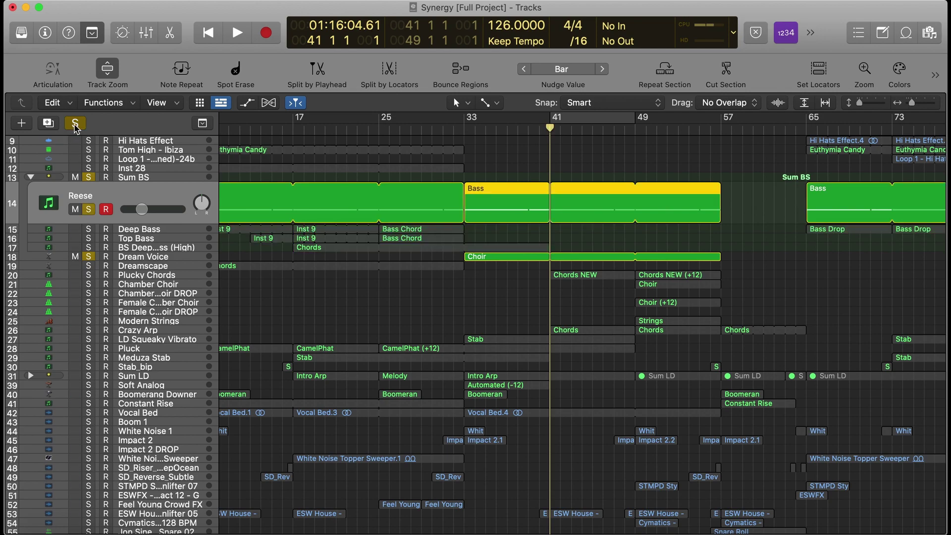
Step: Play the full mix from bar 48 with the Sum BS stack collapsed, stopping playback again
click(625, 132)
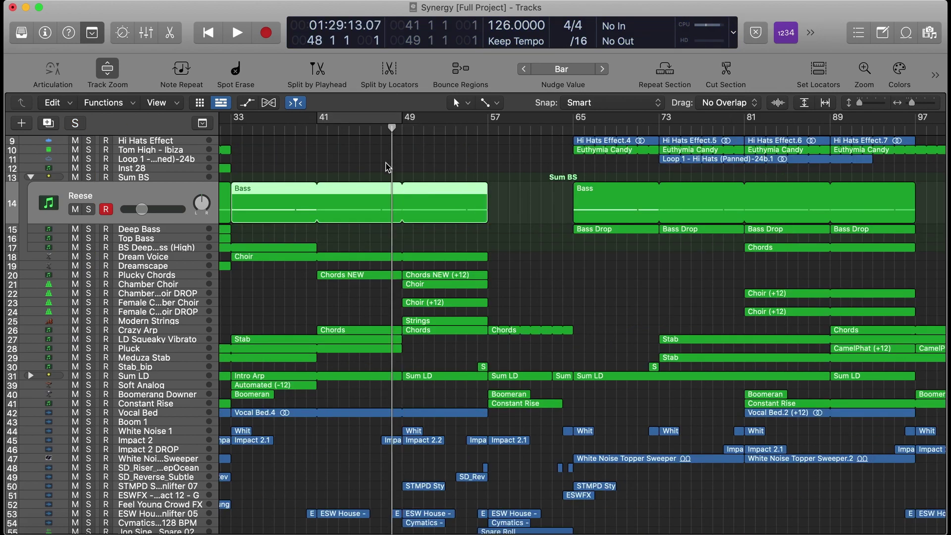
click(31, 177)
key(space)
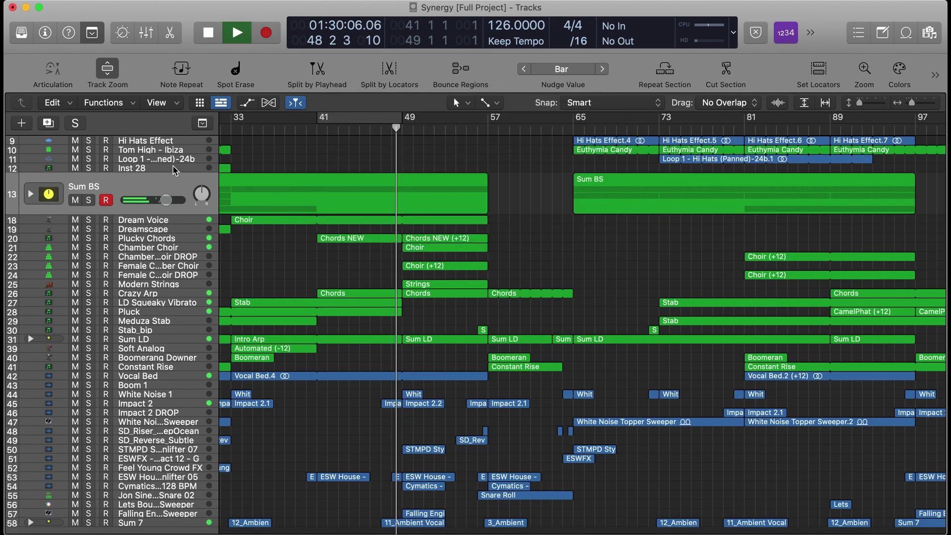
key(space)
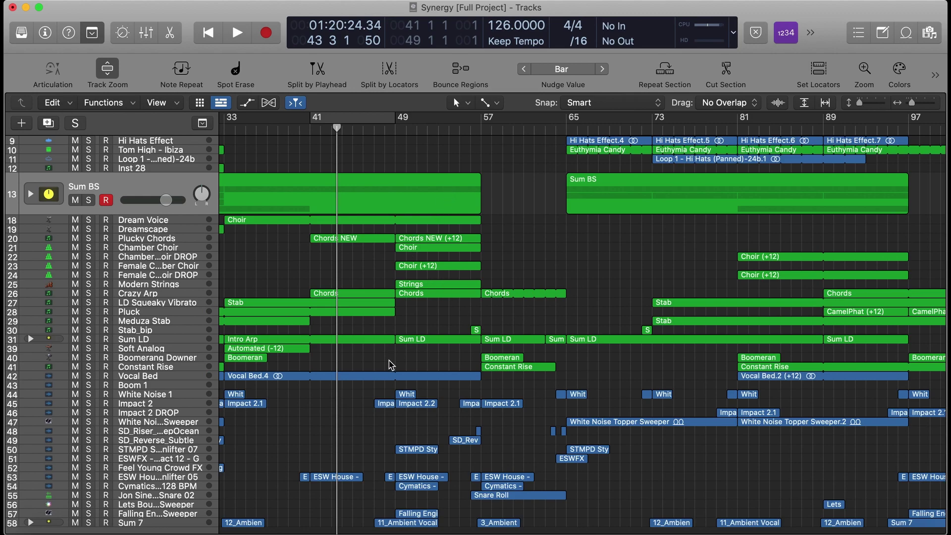
Step: Inspect the Crazy Arp track's channel strip, including its Arpeggiator and Ozone Imager plug-ins, closing all the extra views
click(150, 296)
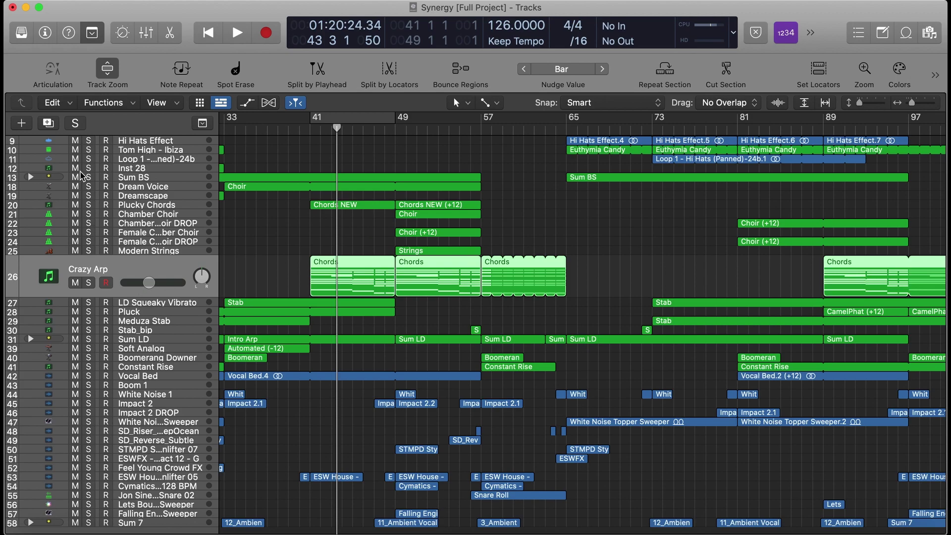
click(45, 34)
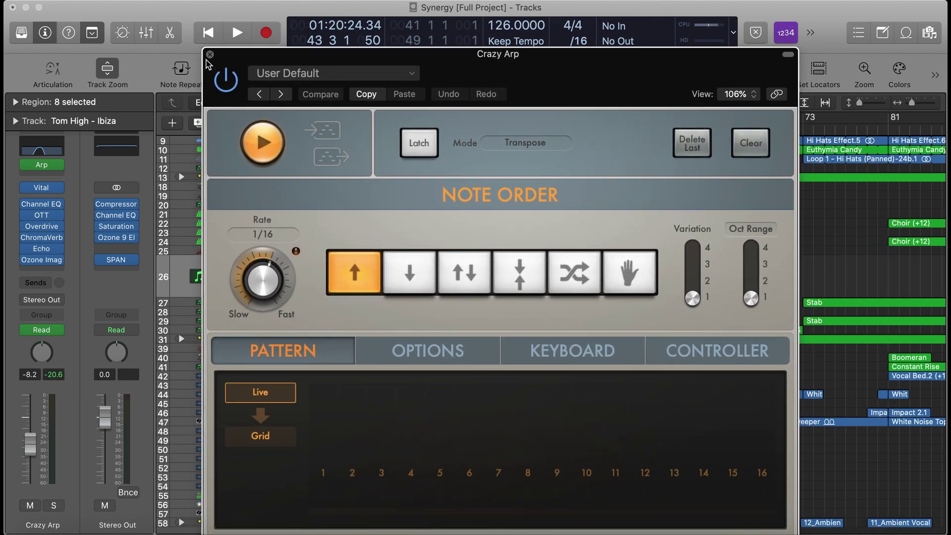
click(210, 54)
mouse_move(45, 216)
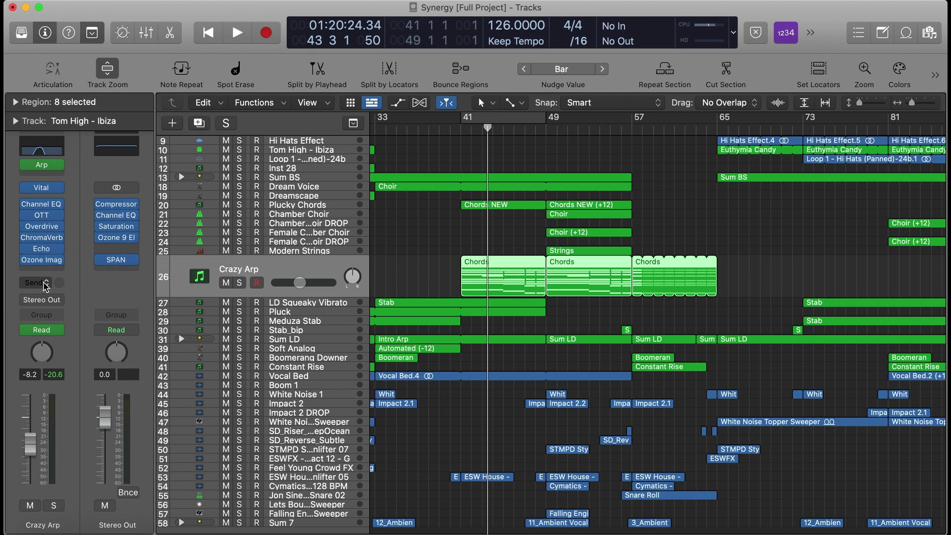
click(42, 260)
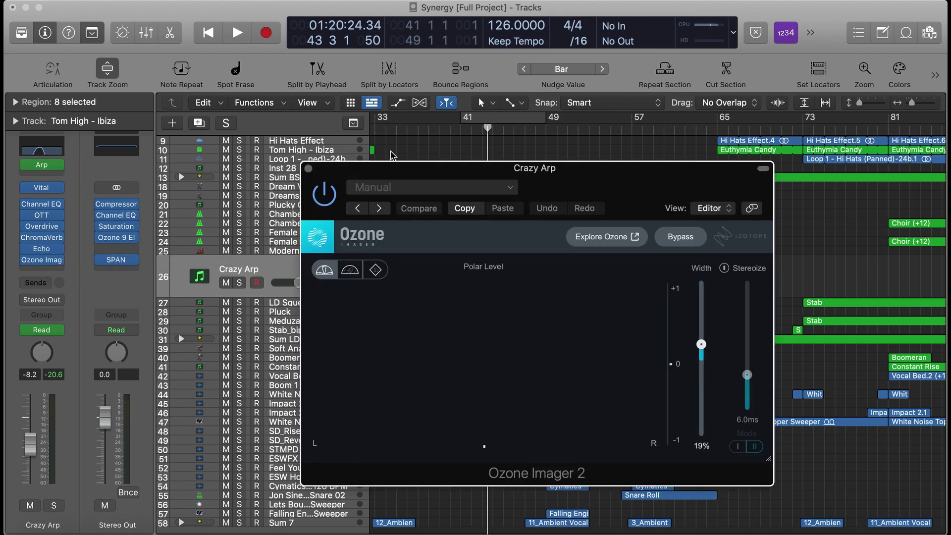
click(308, 169)
click(47, 34)
Step: Play the soloed Crazy Arp track from bar 49 with its Wet automation shown, restoring the normal view and full mix
key(s)
key(a)
drag(404, 127, 395, 128)
key(space)
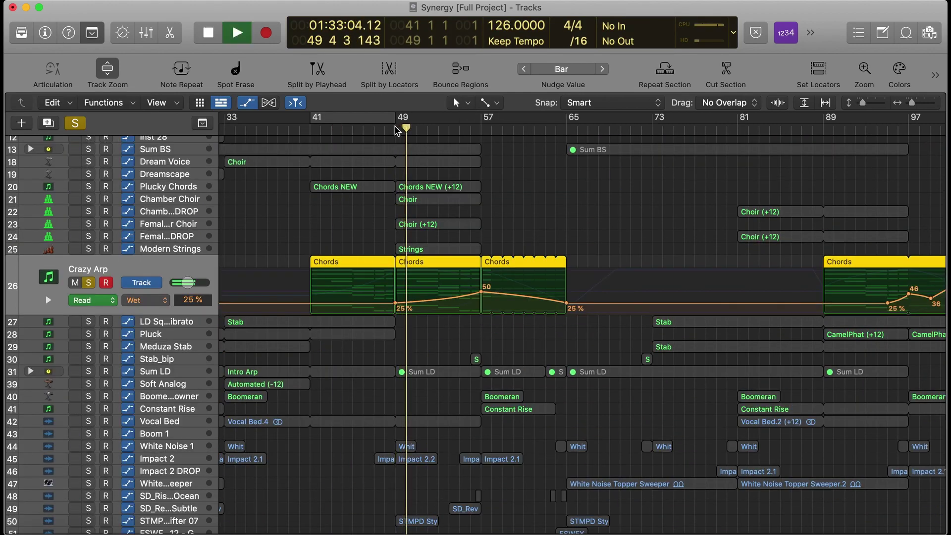
key(Return)
key(a)
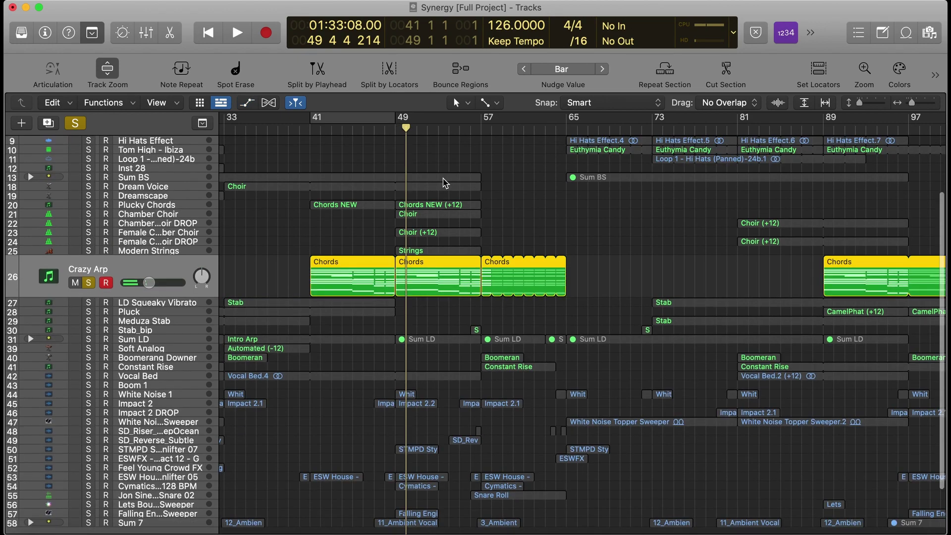
key(s)
Step: Play the full mix from bar 48 and again from just before bar 57, dismissing any overload alert
scroll(550, 176, left, 3)
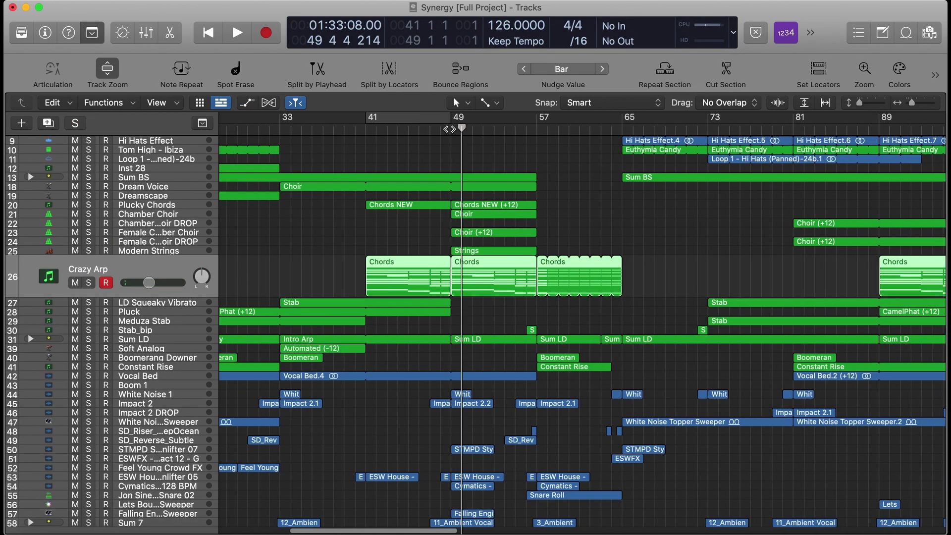
key(comma)
key(comma)
scroll(446, 130, left, 2)
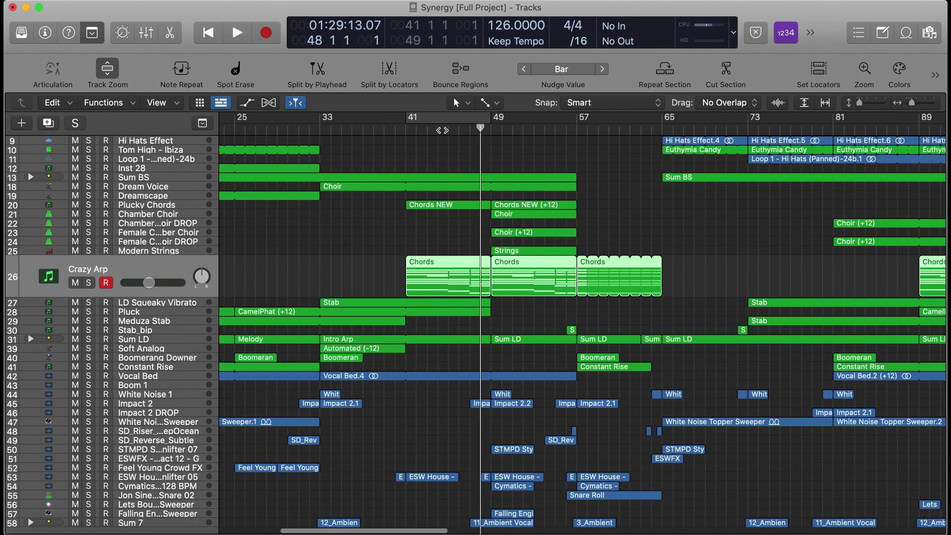
key(space)
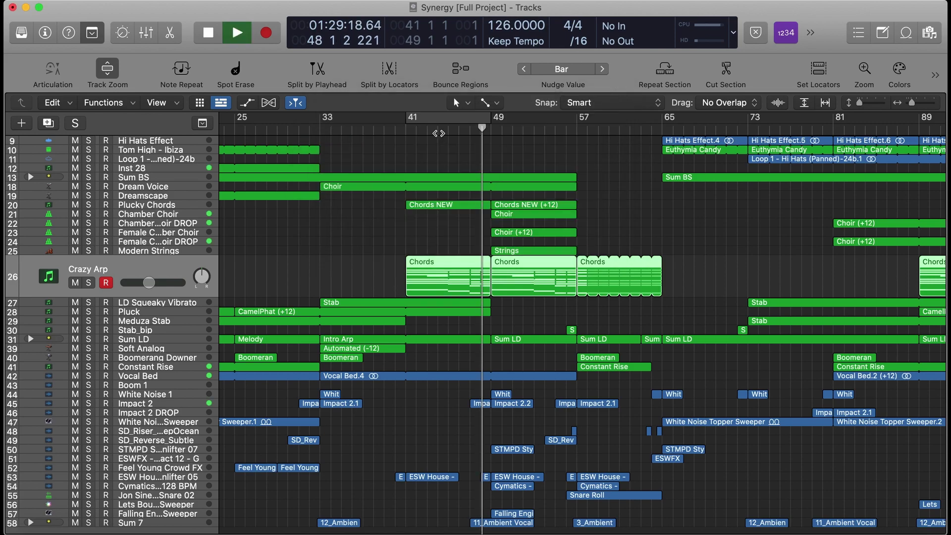
click(571, 129)
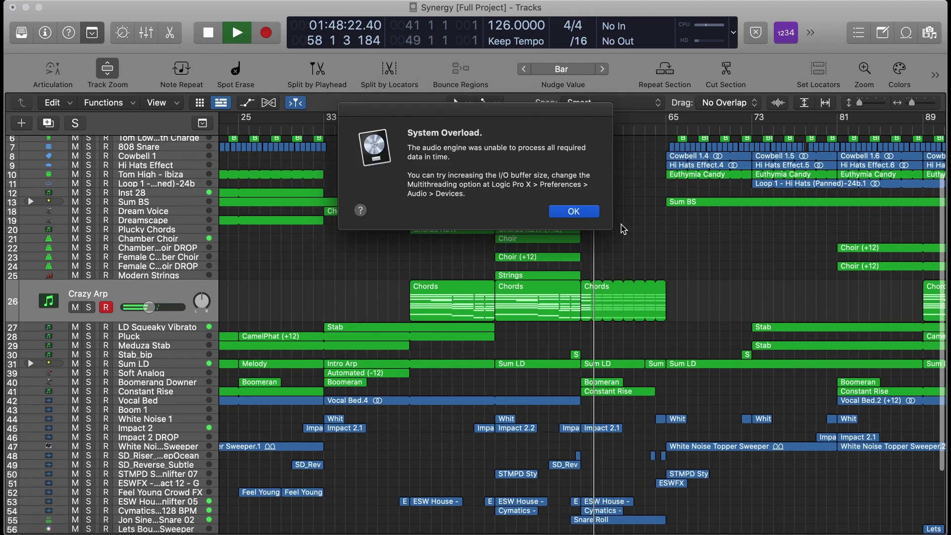
key(Return)
Step: Expand the Sum LD stack and select the Melody regions of its lead layers between bars 57 and 65
scroll(623, 234, up, 3)
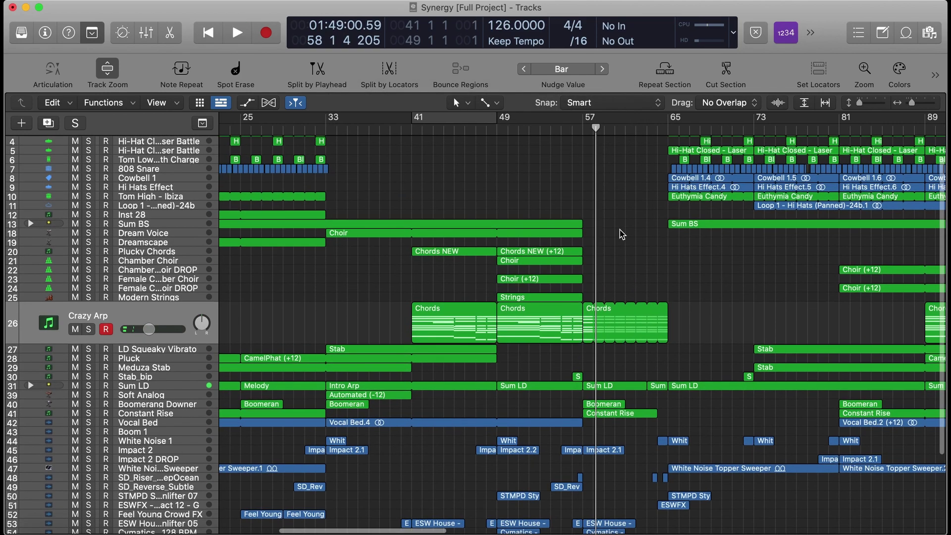
scroll(569, 267, right, 3)
scroll(441, 398, down, 3)
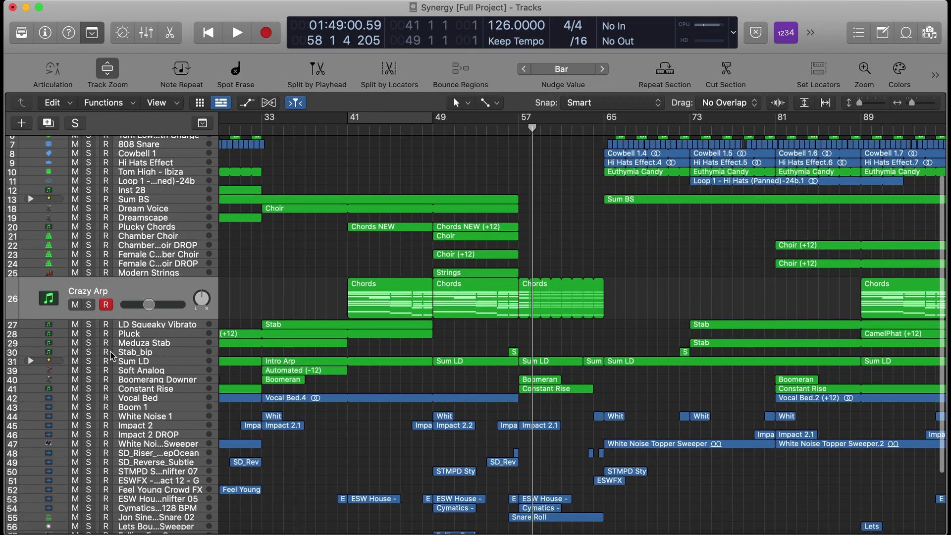
click(26, 361)
scroll(546, 338, down, 3)
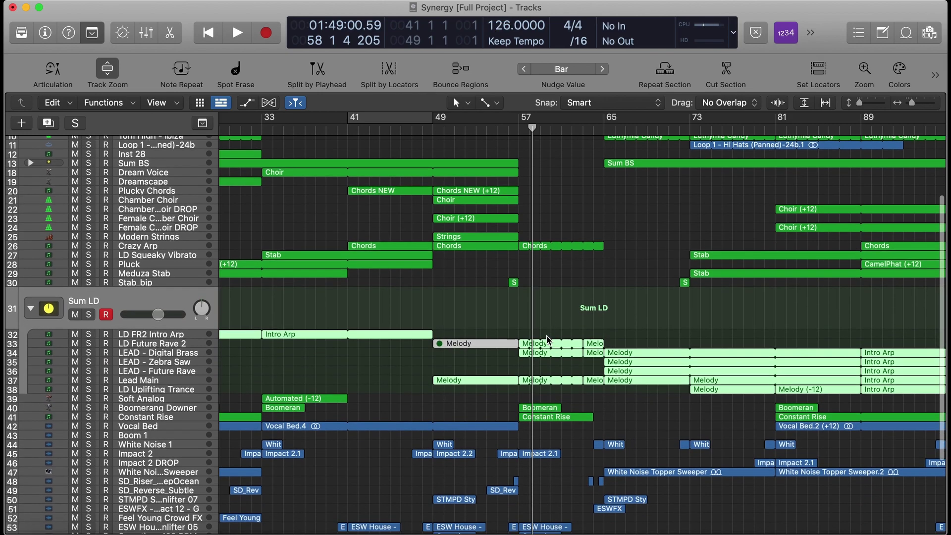
click(543, 334)
drag(549, 317, 590, 388)
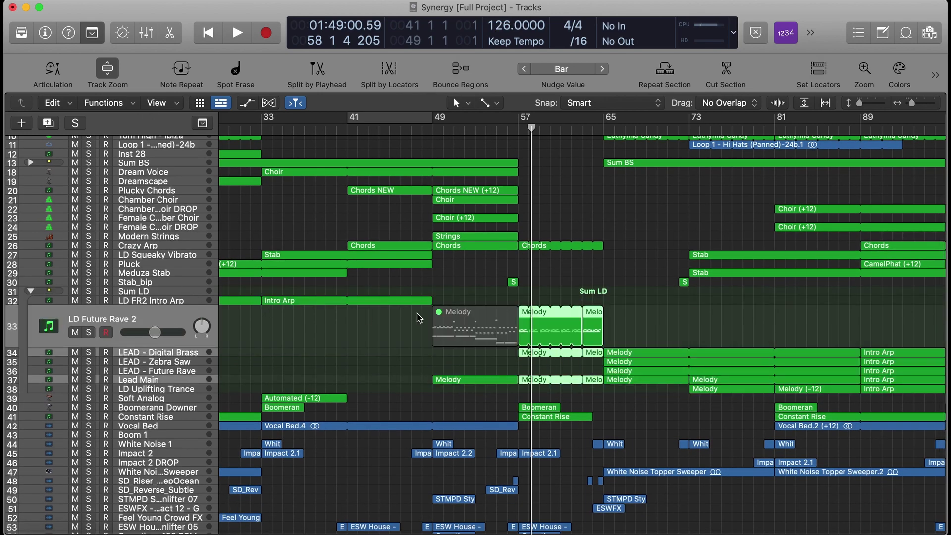
Step: Turn off Track Zoom and show automation for all tracks
scroll(492, 329, down, 3)
key(a)
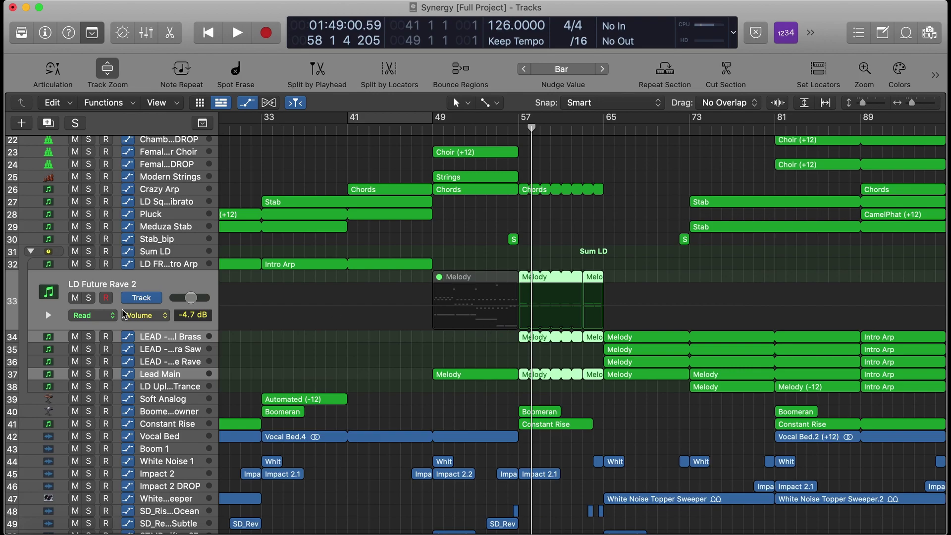
key(a)
click(109, 76)
key(a)
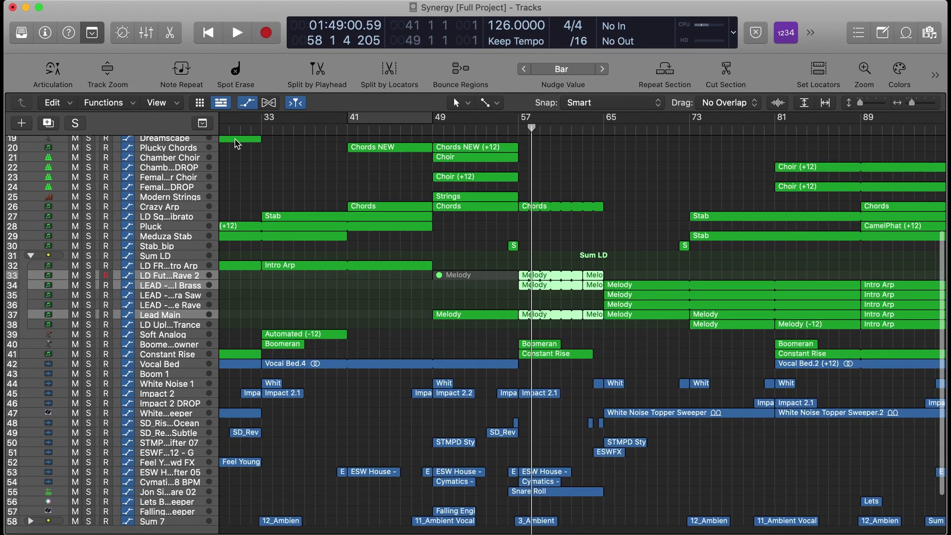
Step: Examine the automation curves from the Plucky Chords track down to the effect tracks, and hide all track automation
scroll(398, 189, up, 10)
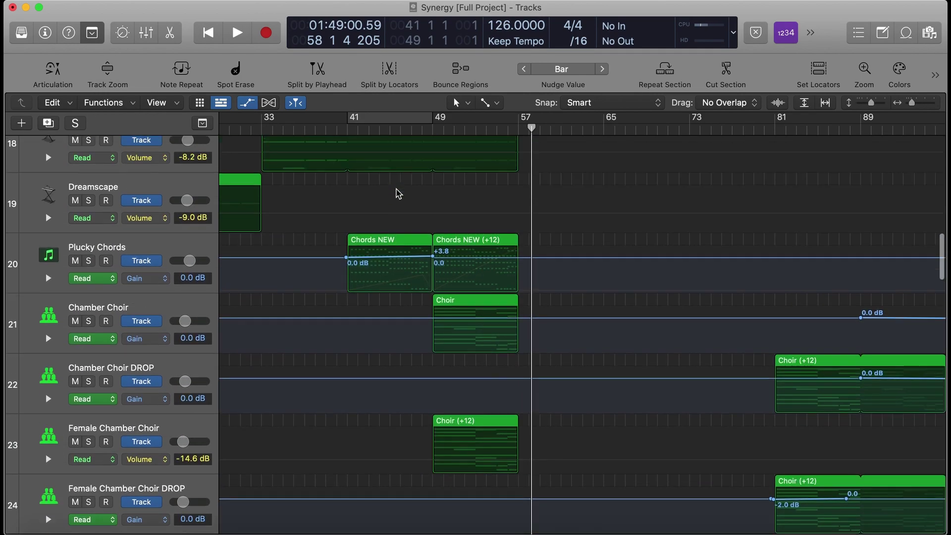
scroll(397, 193, down, 4)
scroll(397, 193, down, 3)
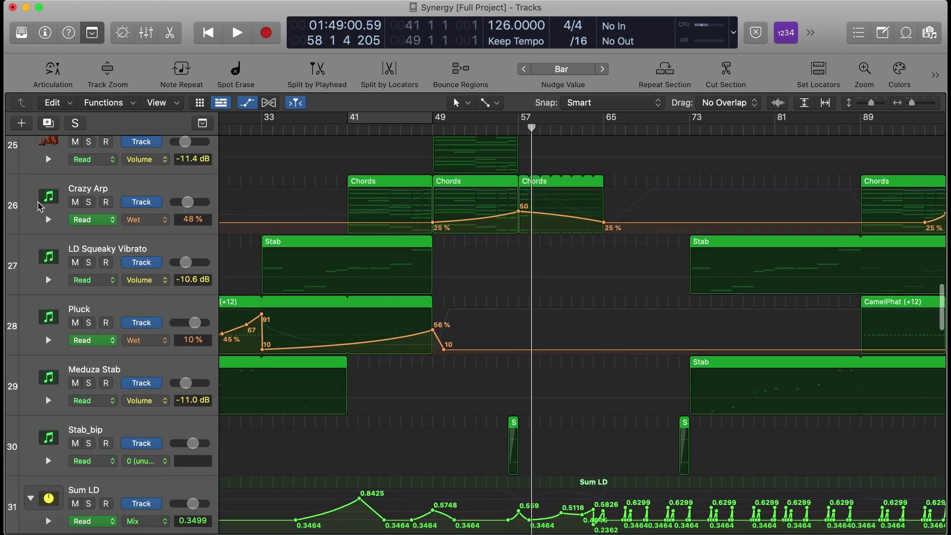
click(39, 206)
scroll(313, 286, down, 10)
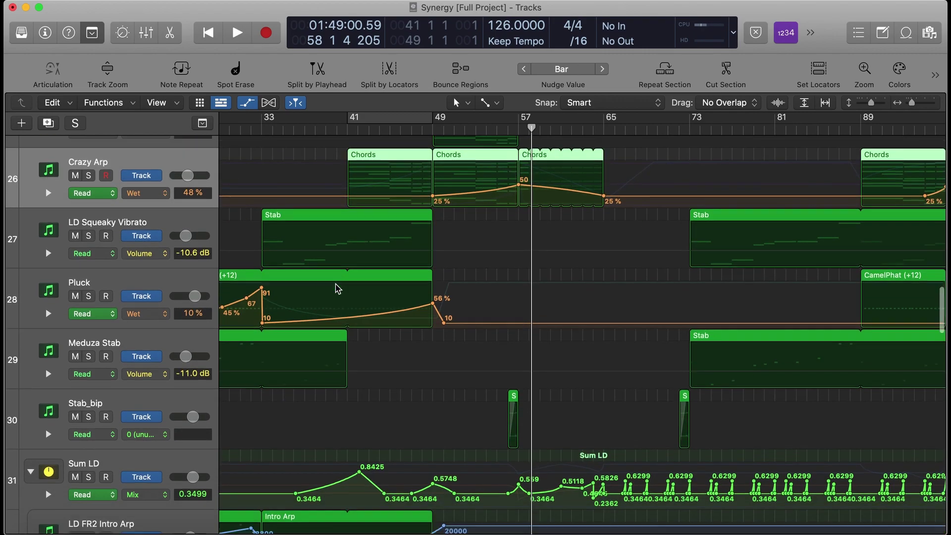
scroll(313, 286, down, 6)
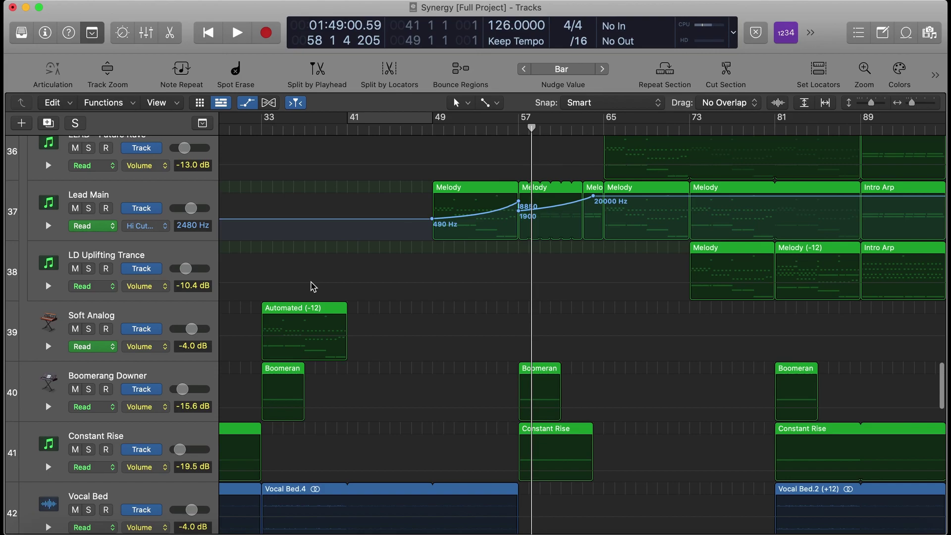
scroll(313, 286, down, 10)
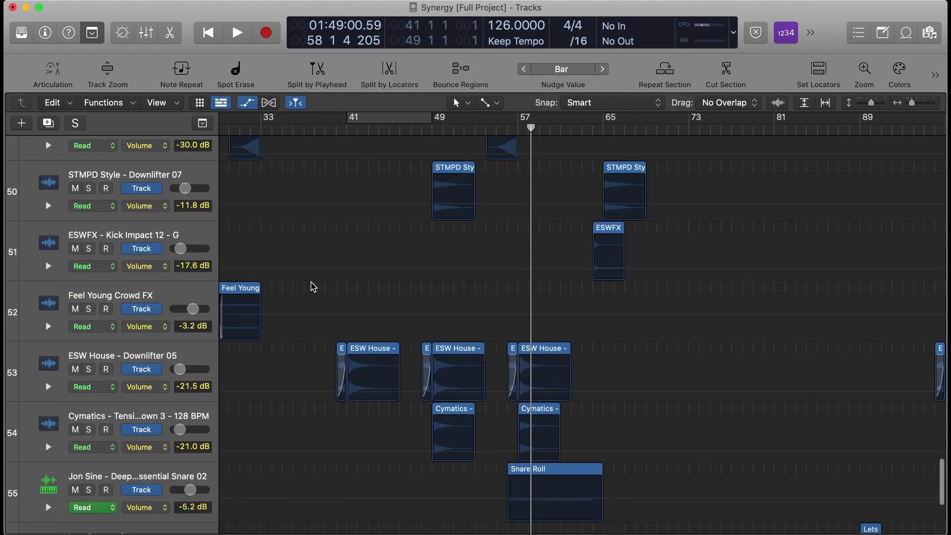
scroll(314, 286, up, 15)
scroll(313, 287, up, 3)
key(a)
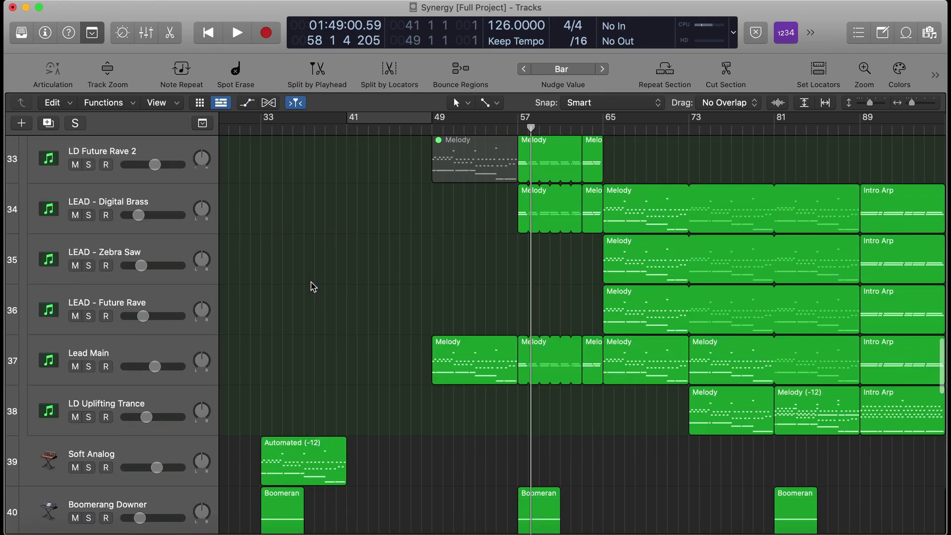
Step: Zoom the arrangement out to show the synth, lead and effect tracks, and play the full mix from bar 58
click(591, 220)
scroll(591, 221, down, 3)
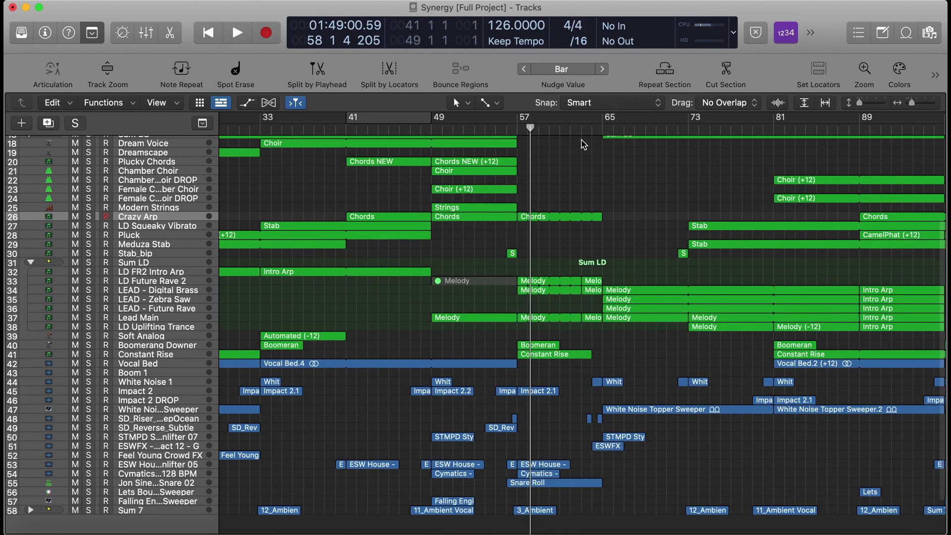
key(space)
key(Return)
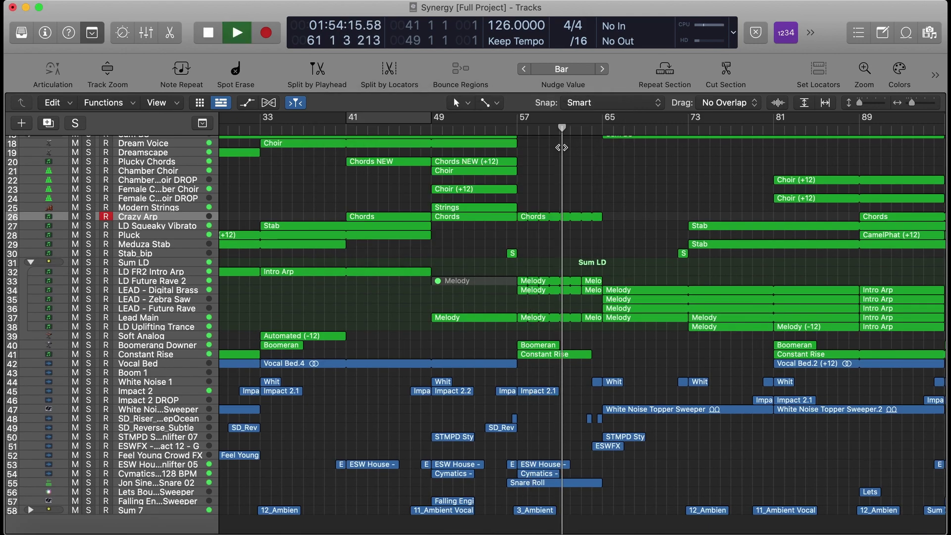
Step: Select the Snare Roll region with Track Zoom on, stop playback, and briefly show the snare track's channel strip
click(575, 486)
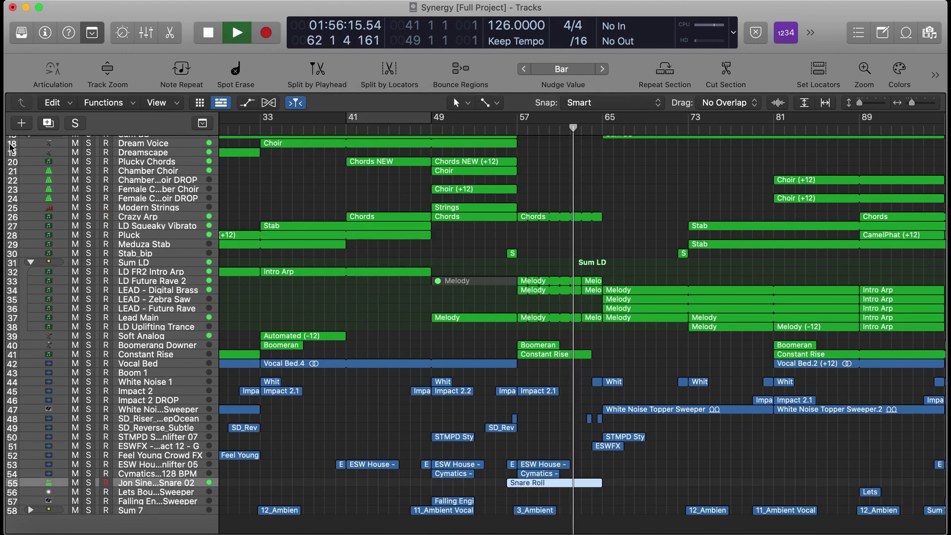
key(ctrl+z)
key(space)
click(44, 35)
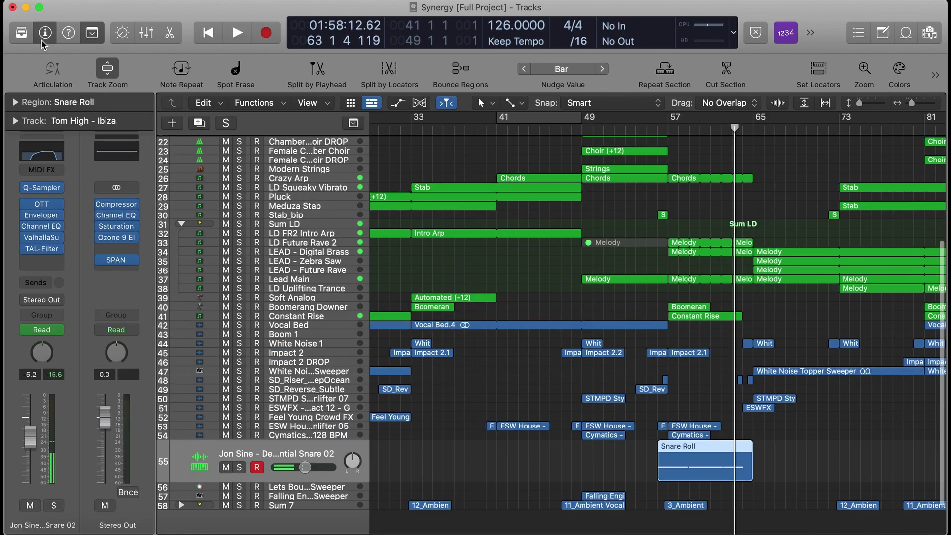
click(54, 26)
Step: View the Snare Roll notes in the Piano Roll with their High Cut Frequency automation and parameter list, and close the editor
double_click(550, 453)
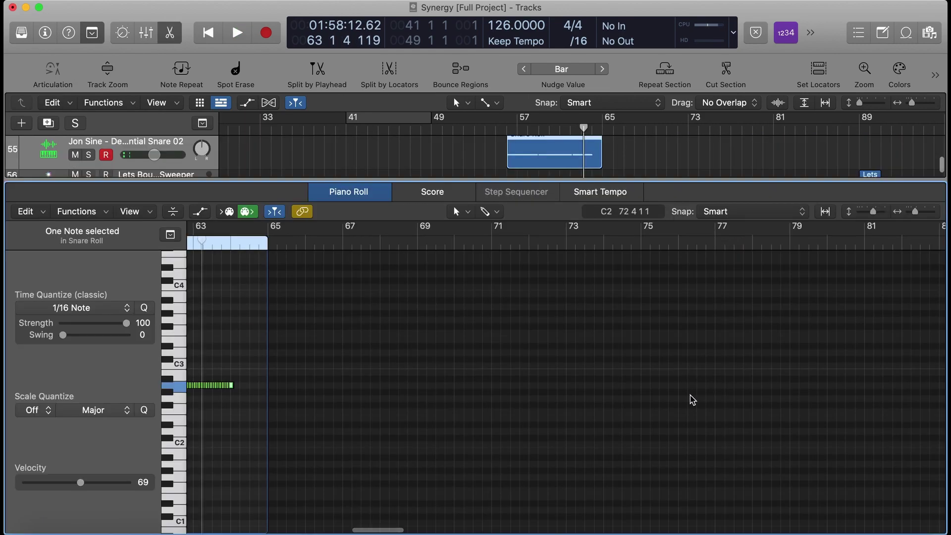
scroll(405, 364, left, 8)
key(a)
scroll(467, 366, left, 4)
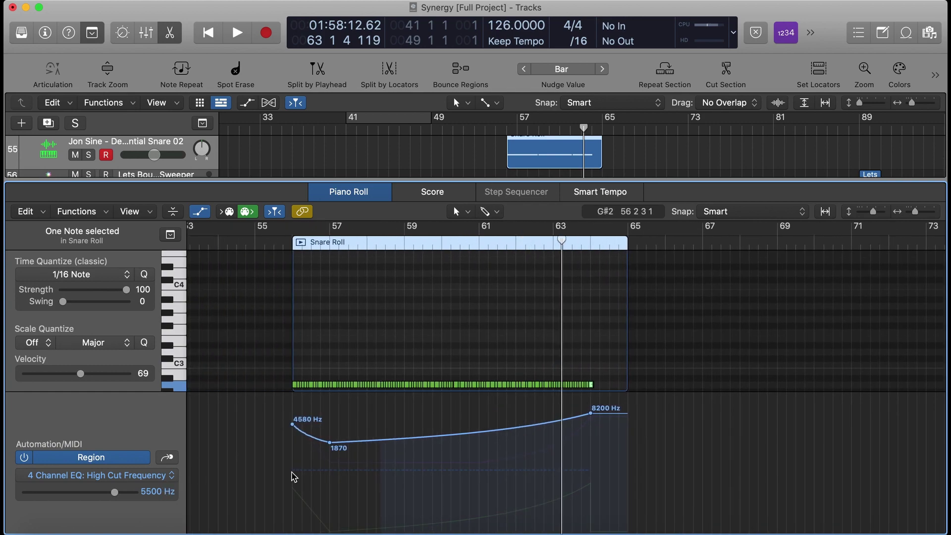
click(165, 476)
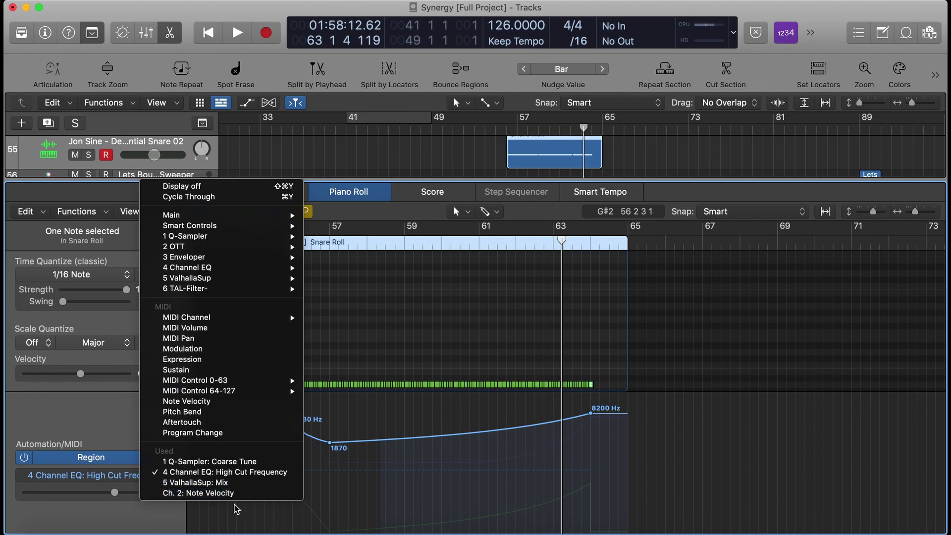
click(82, 413)
key(a)
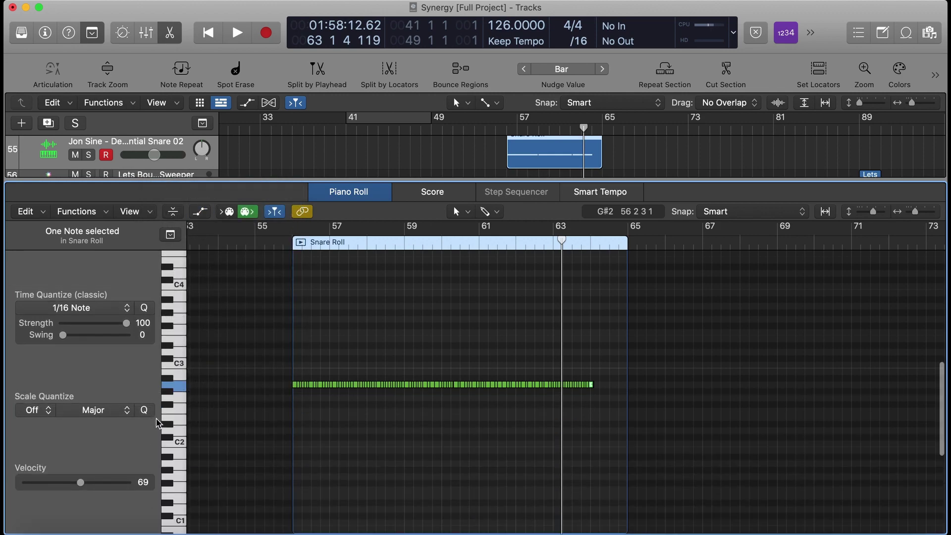
key(e)
Step: Play the transition from bar 63 into the drop at bar 65 repeatedly, dismissing any overload alert, and stop playback
key(space)
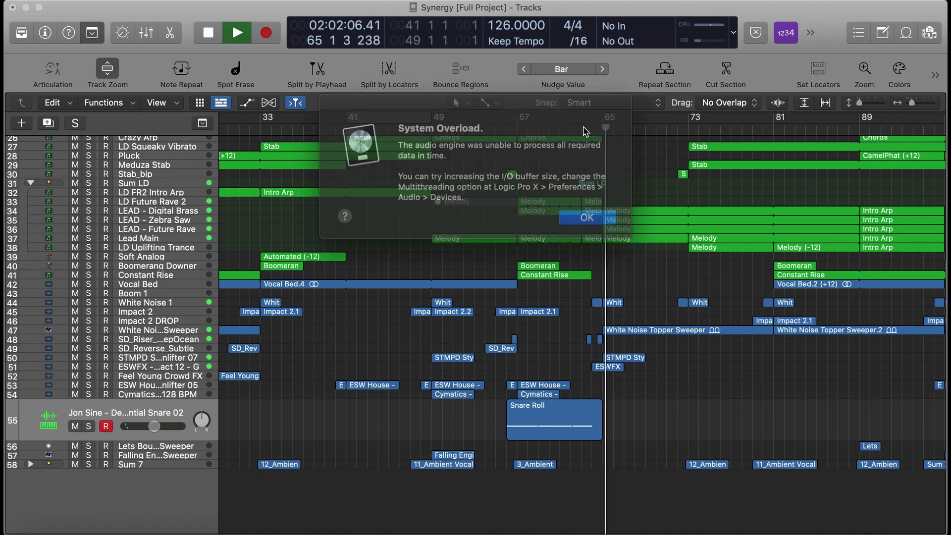
key(Return)
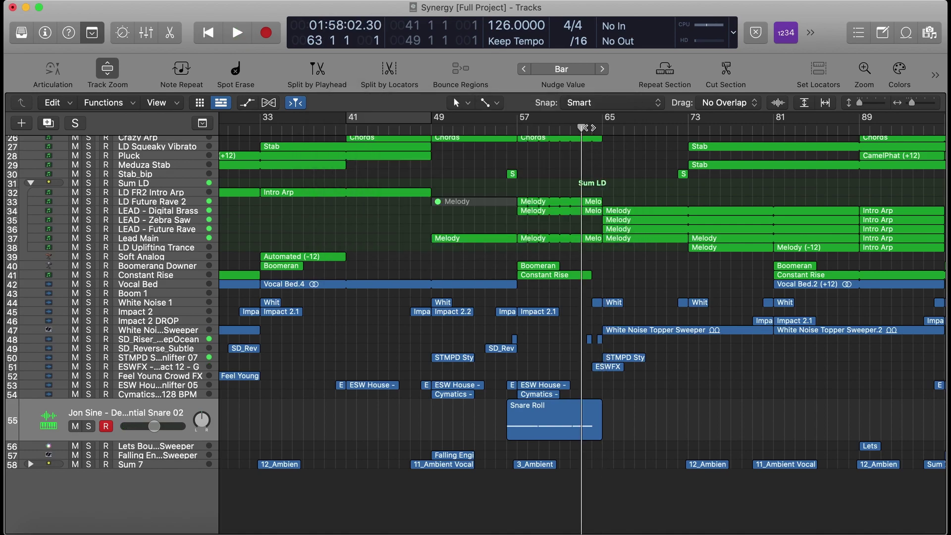
key(space)
key(Return)
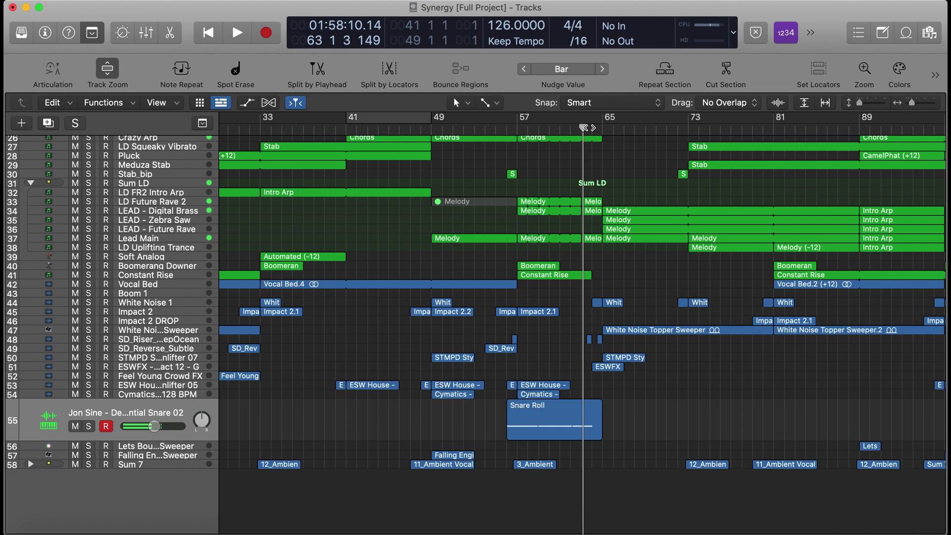
click(590, 128)
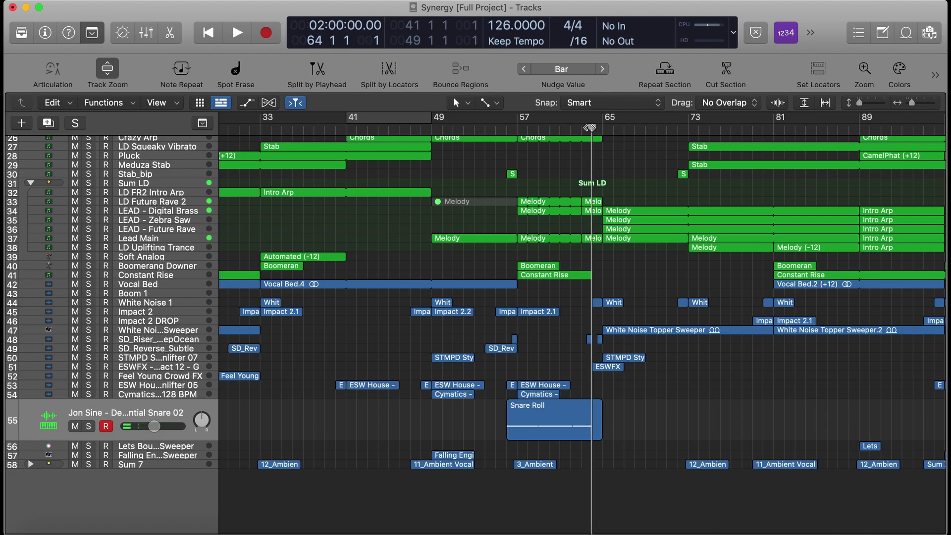
key(Return)
click(584, 128)
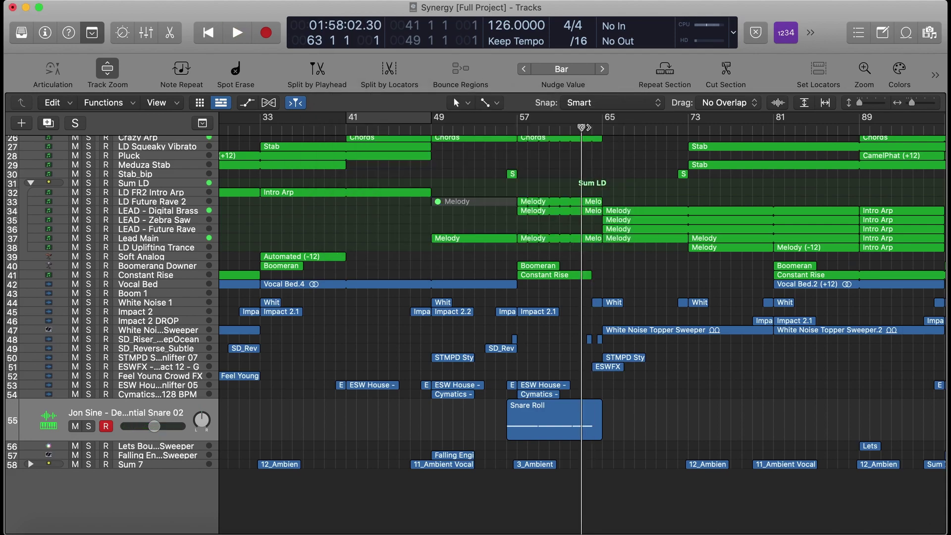
key(Return)
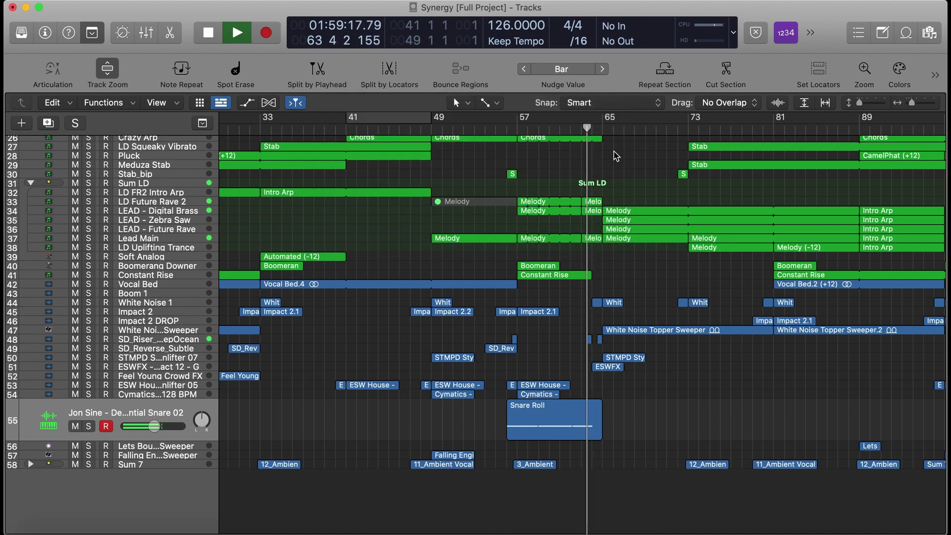
key(Return)
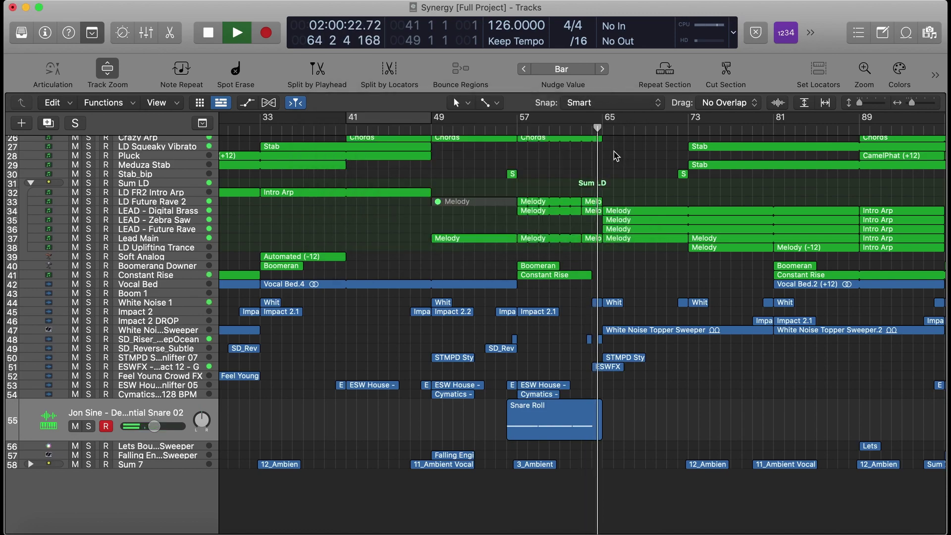
key(Return)
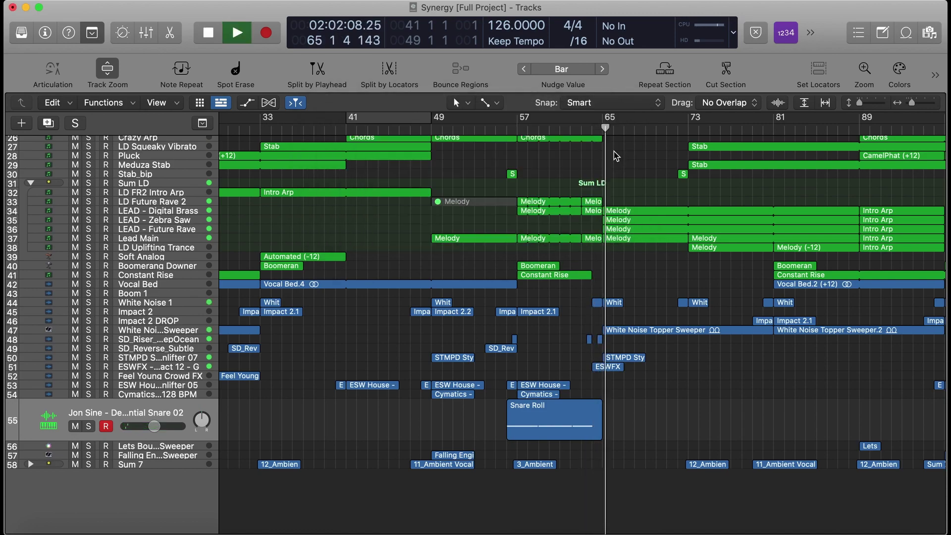
key(space)
Step: Select the Sum BS region that begins at bar 65
scroll(619, 295, up, 3)
scroll(200, 243, up, 8)
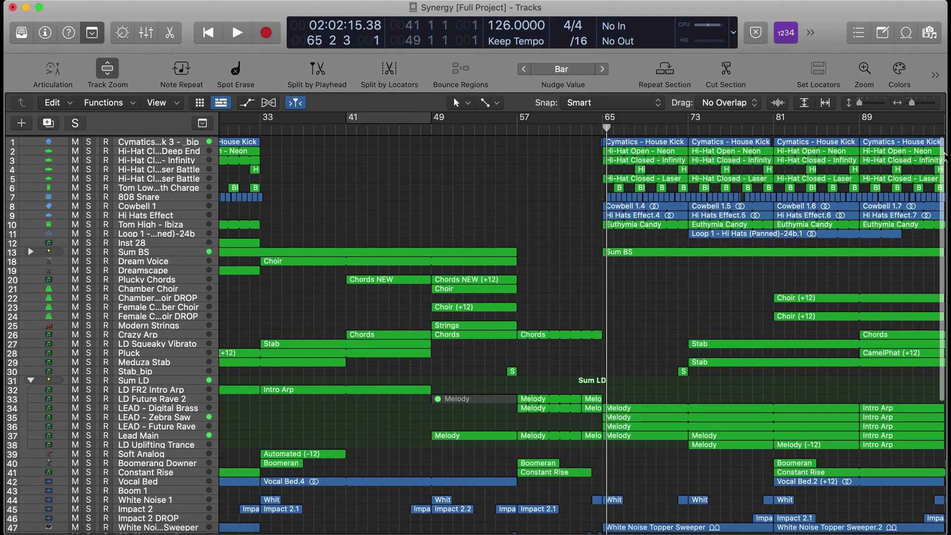
drag(560, 141, 686, 261)
click(570, 254)
click(639, 284)
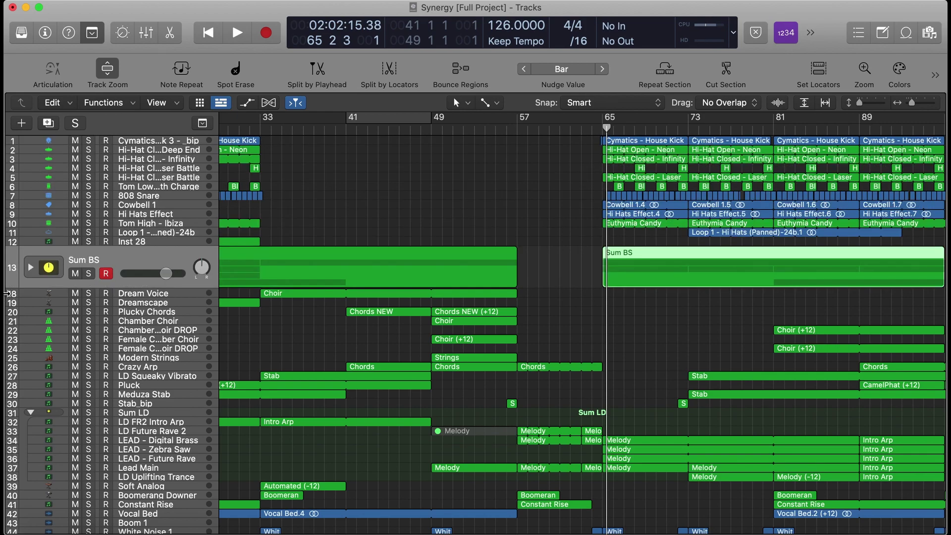
Step: Expand the Sum BS stack, select its Reese track, and show the channel strip in the inspector
click(31, 267)
click(134, 273)
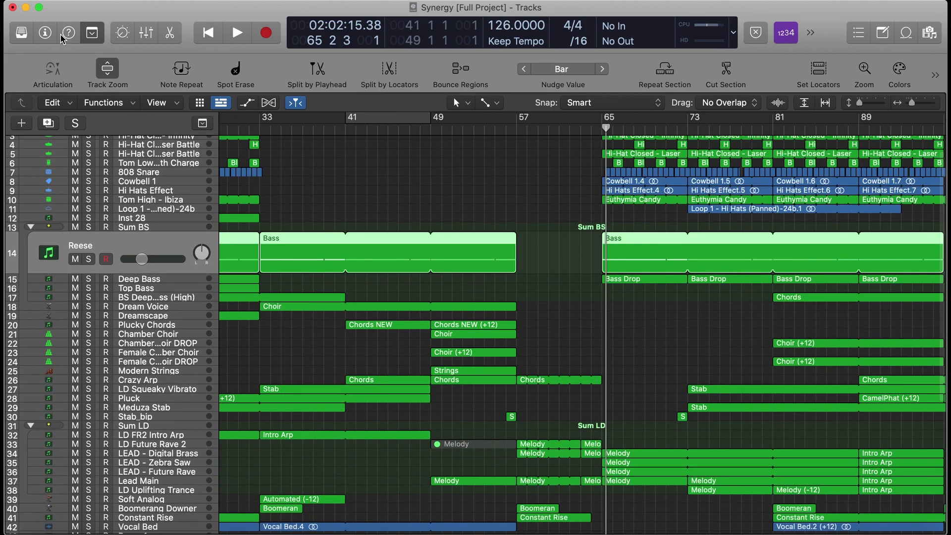
key(i)
scroll(496, 285, right, 10)
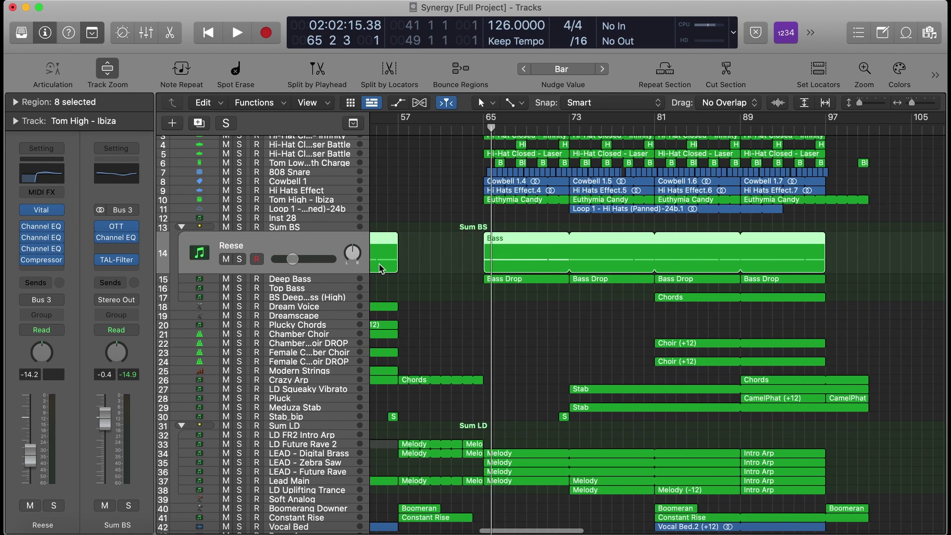
Step: Solo the Deep Bass track and play its Bass Drop part from bar 65, dismissing any overload alert
click(499, 281)
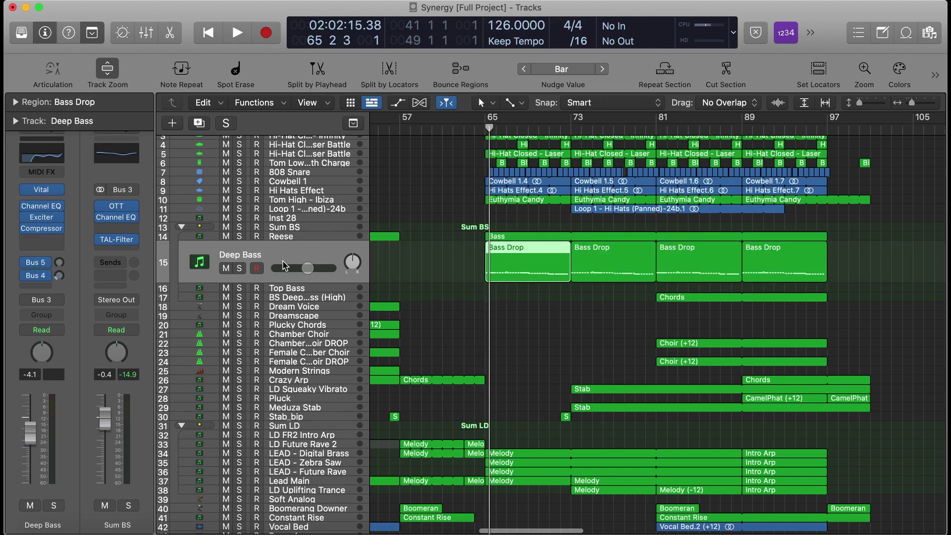
click(285, 266)
key(s)
scroll(503, 172, left, 8)
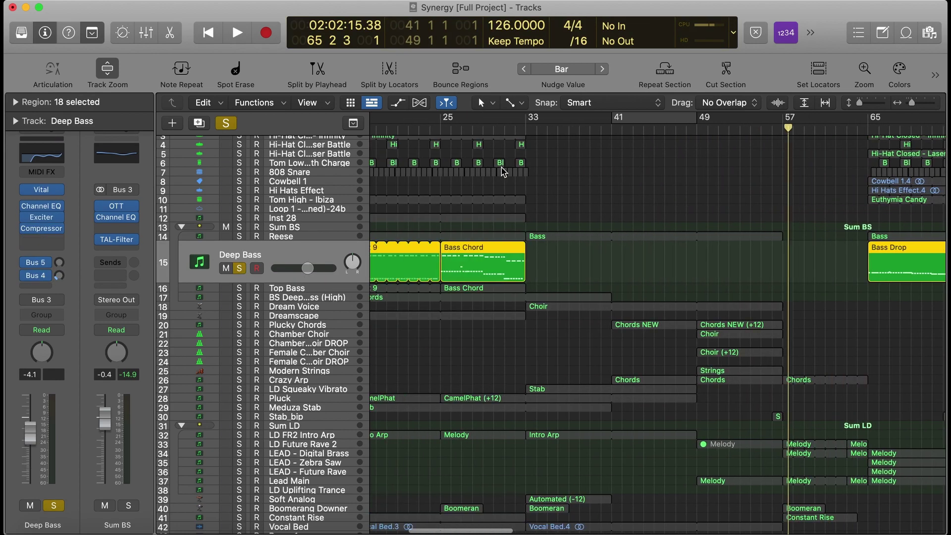
scroll(502, 171, left, 3)
scroll(491, 128, right, 10)
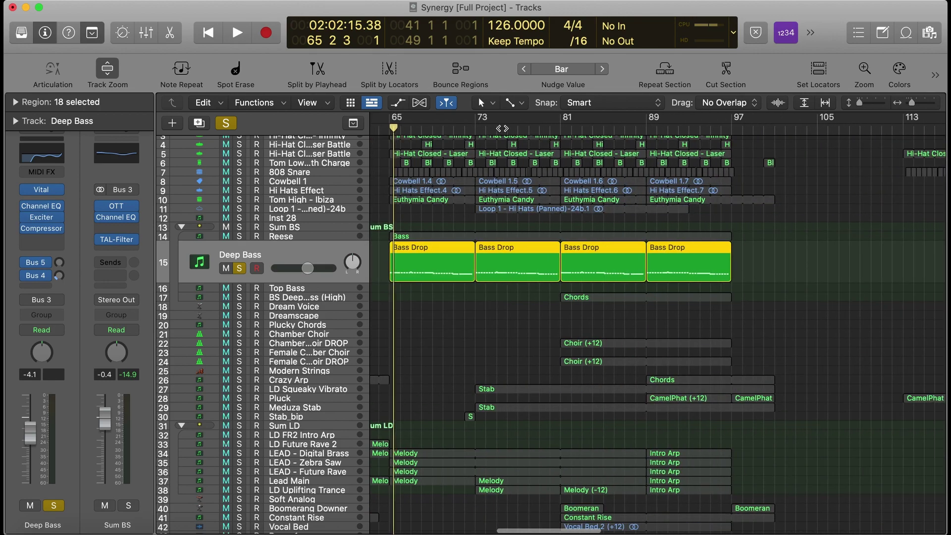
click(391, 128)
key(space)
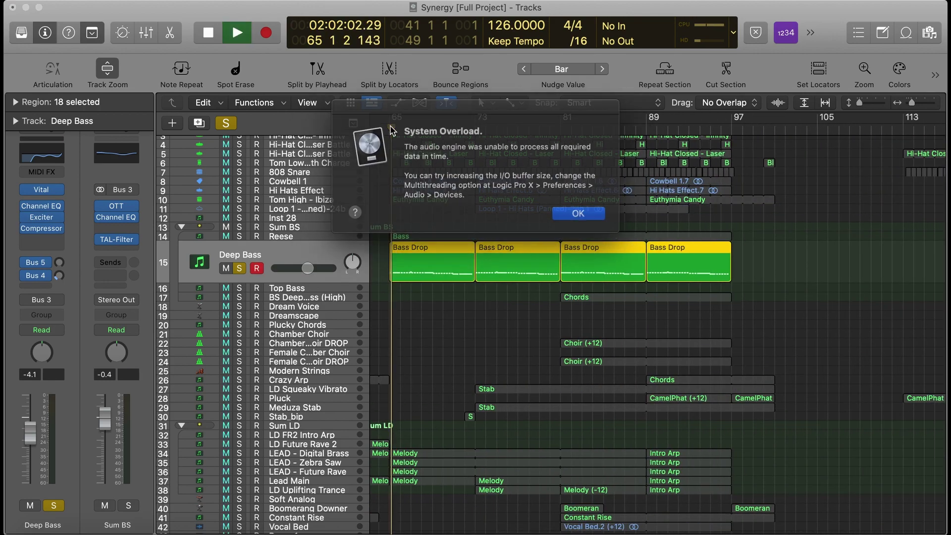
key(Return)
key(space)
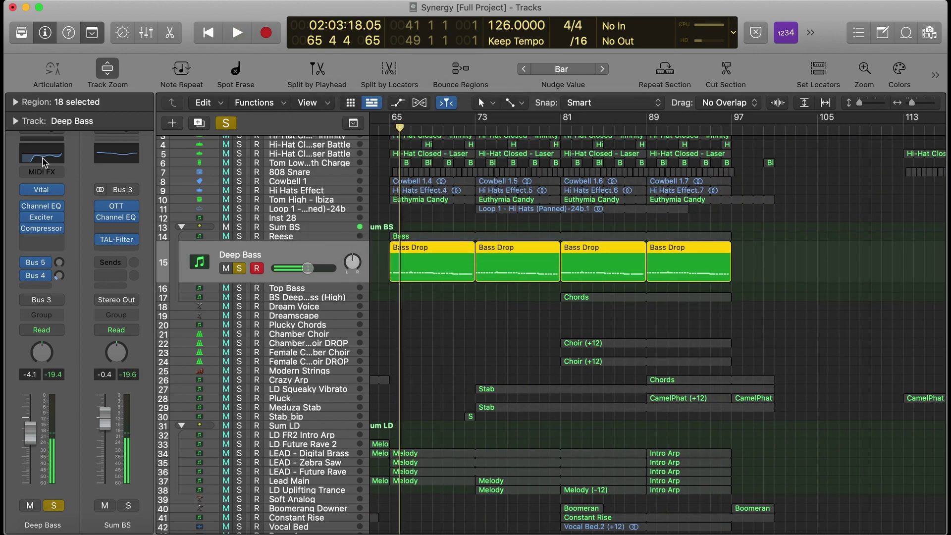
Step: View the Deep Bass track's Channel EQ, close it, and open its Vital synth with the plug-in window moved higher
key(v)
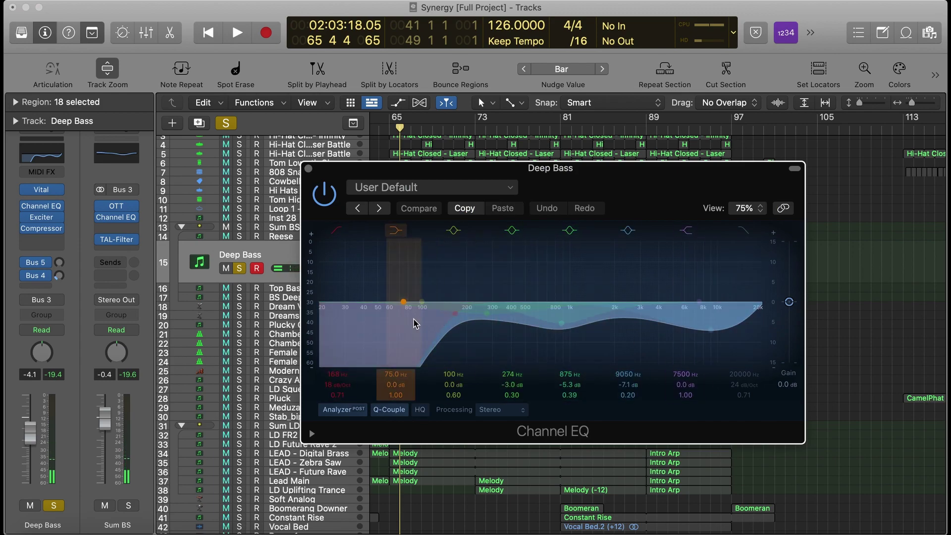
click(308, 169)
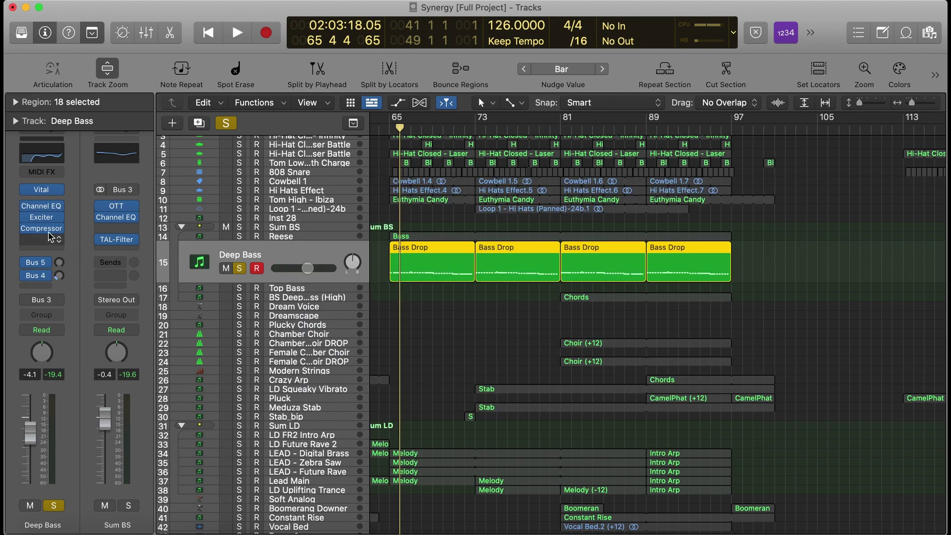
key(v)
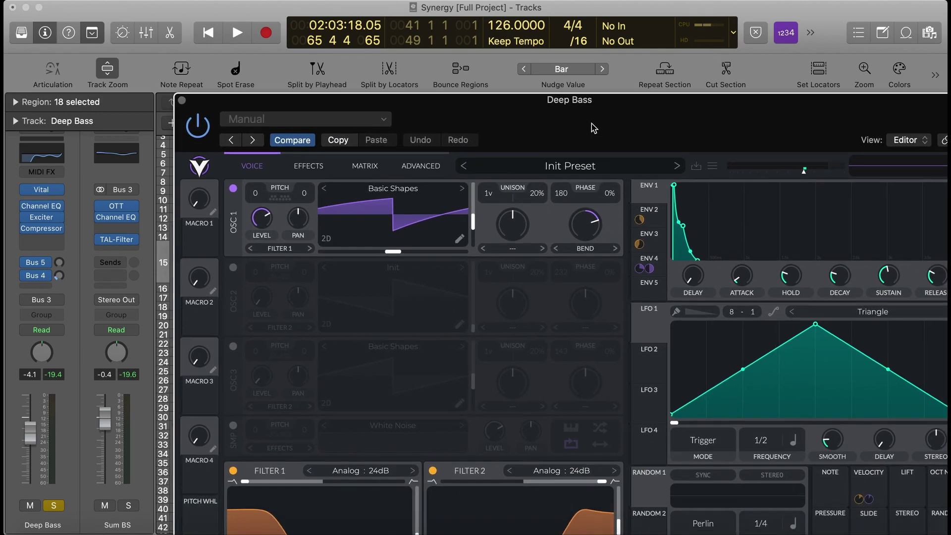
drag(594, 128, 585, 82)
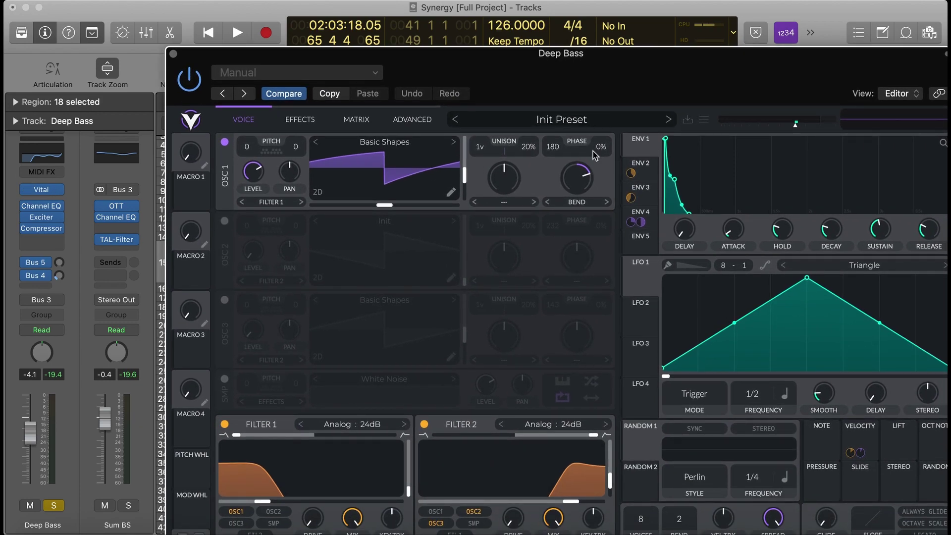
Step: View the Effects page of the Deep Bass track's Vital synth, close the plug-in, and turn off the track's solo
drag(648, 83, 622, 58)
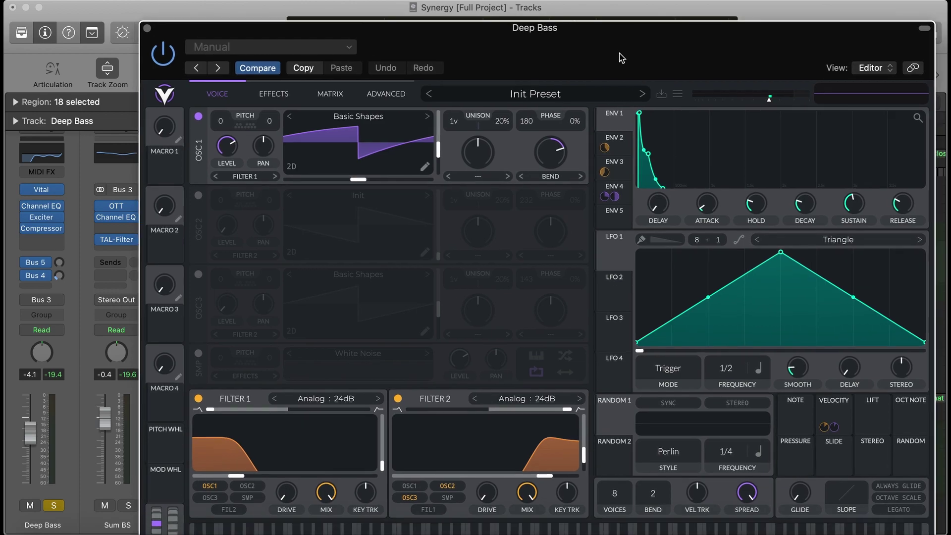
click(273, 95)
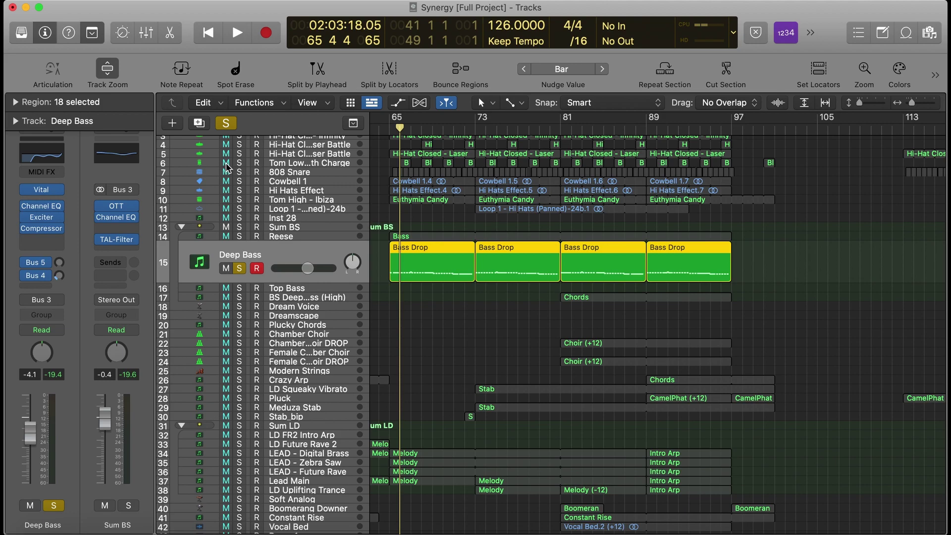
scroll(236, 159, left, 3)
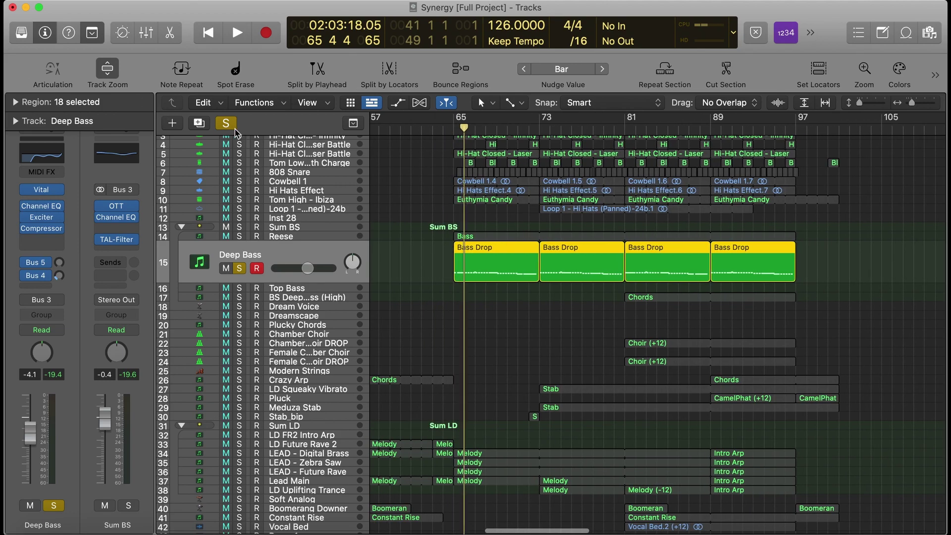
key(s)
Step: Select the lead tracks in the Sum LD stack one after another, from LD FR2 Intro Arp down to Lead Main
scroll(584, 255, down, 2)
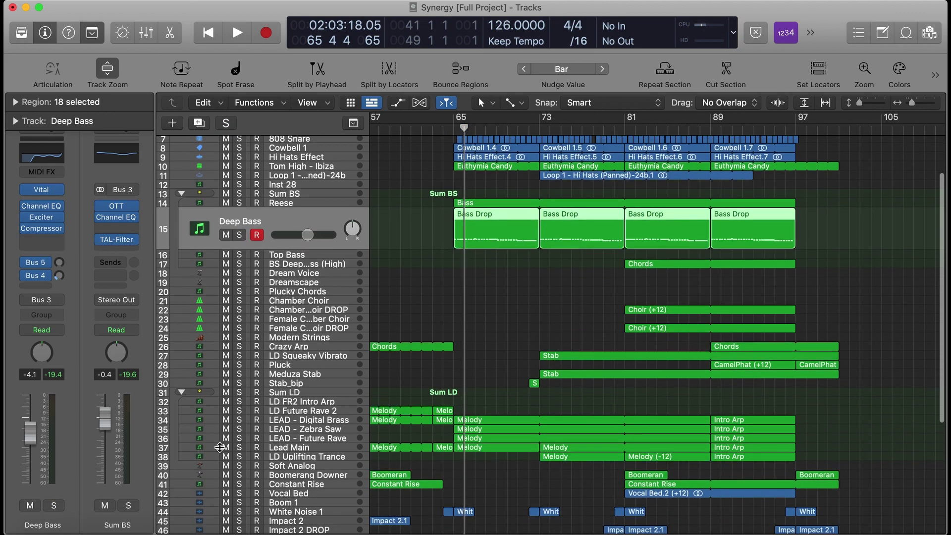
click(300, 401)
scroll(310, 406, down, 2)
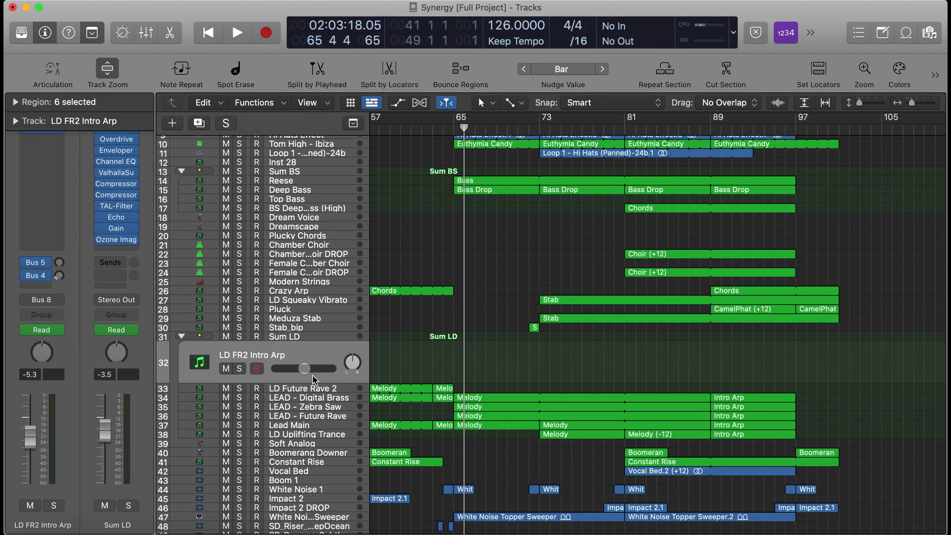
key(Down)
key(Down)
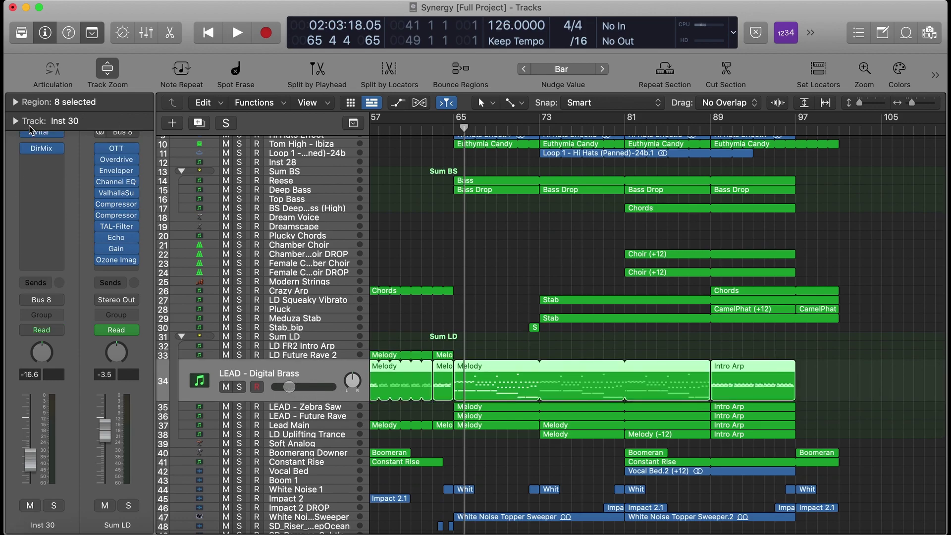
key(Down)
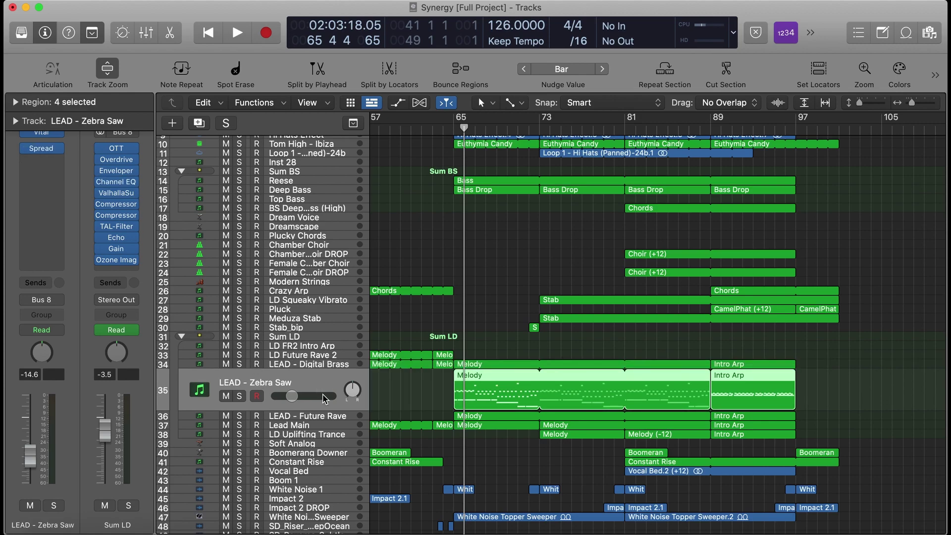
key(Down)
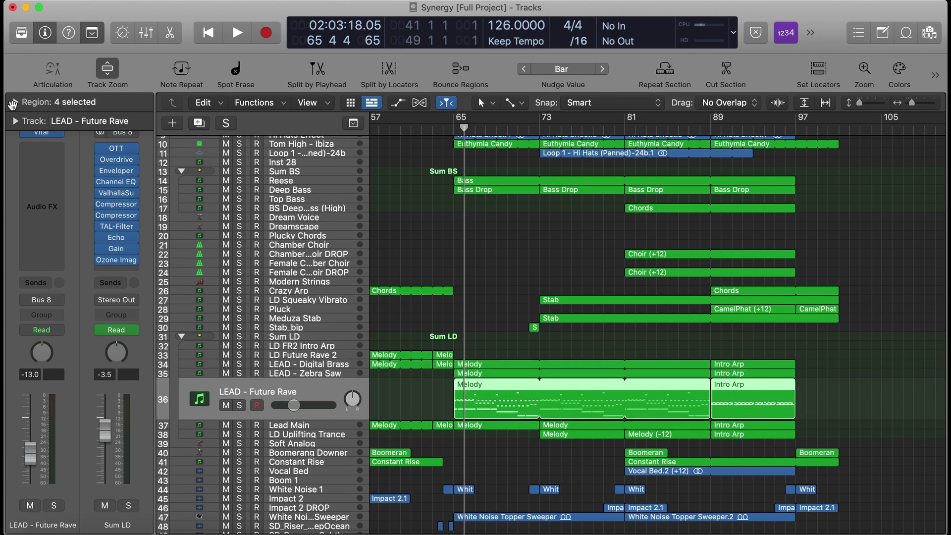
key(Down)
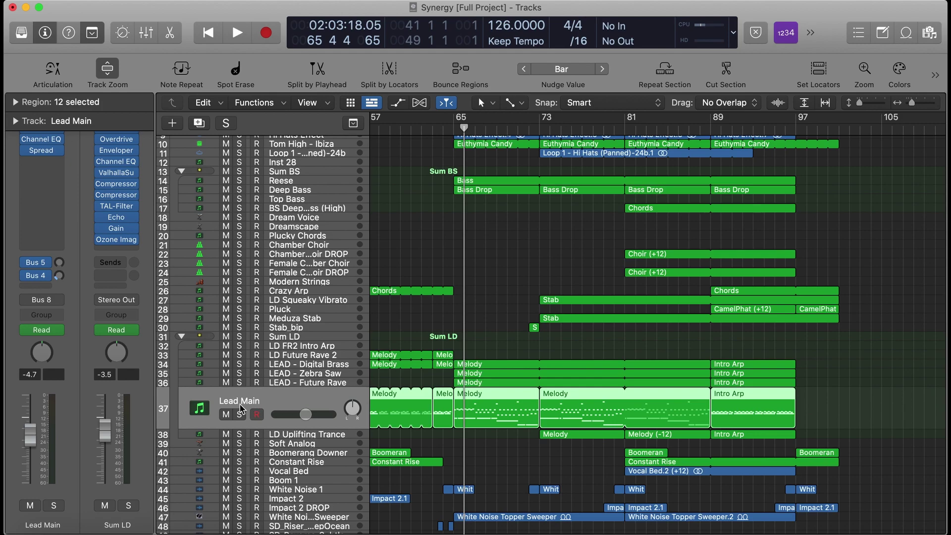
Step: Show the mixer, view the Lead Main track's Vital synth, and close both the plug-in and the mixer
key(x)
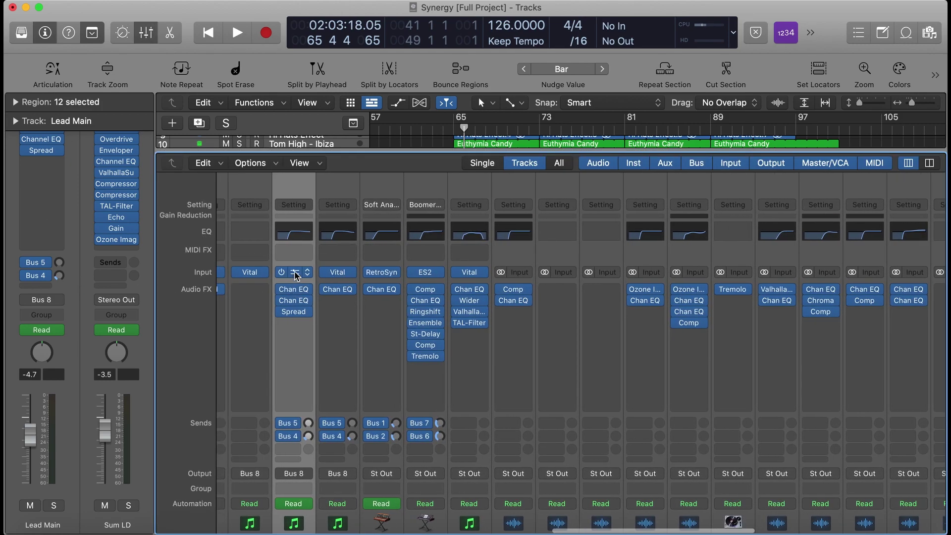
click(296, 274)
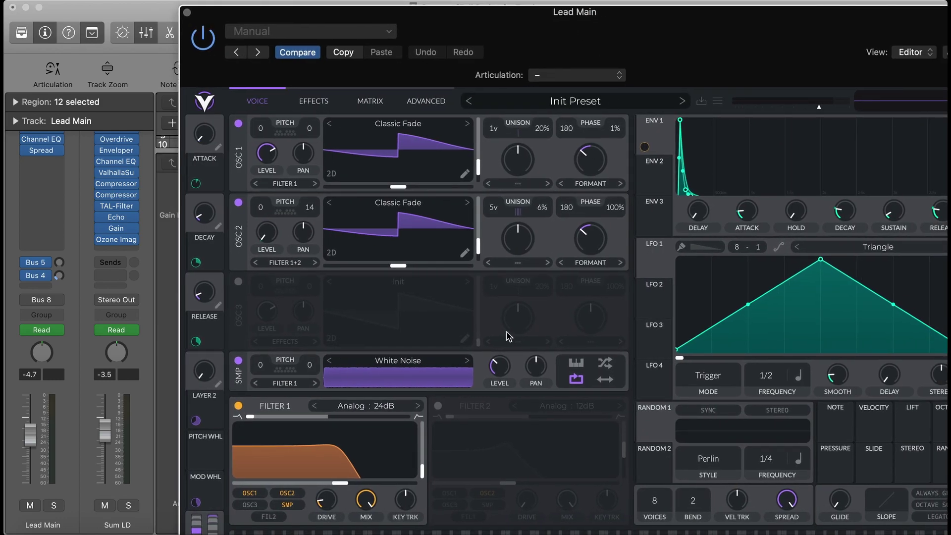
click(187, 12)
key(x)
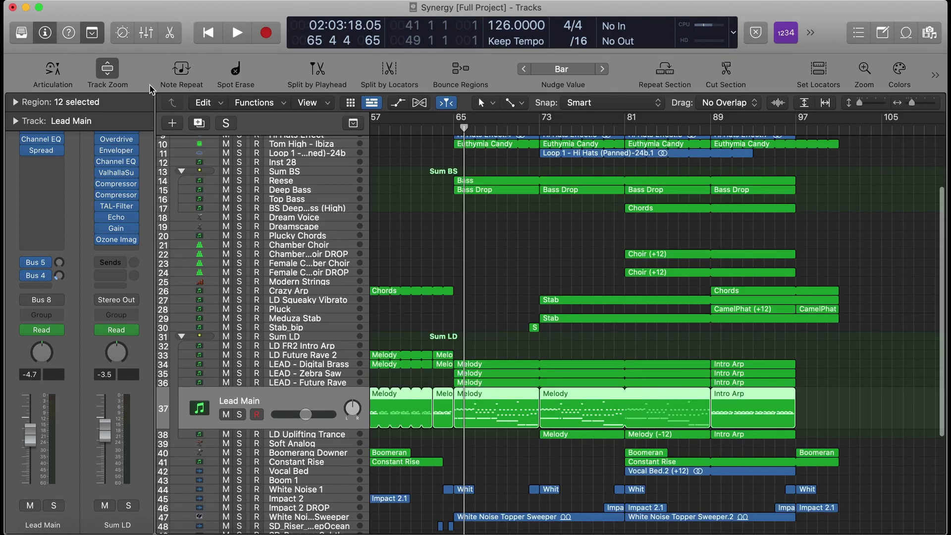
Step: Audition the Lead Main track's Melody regions between bars 57 and 65, and hide the inspector
scroll(360, 332, down, 3)
click(241, 312)
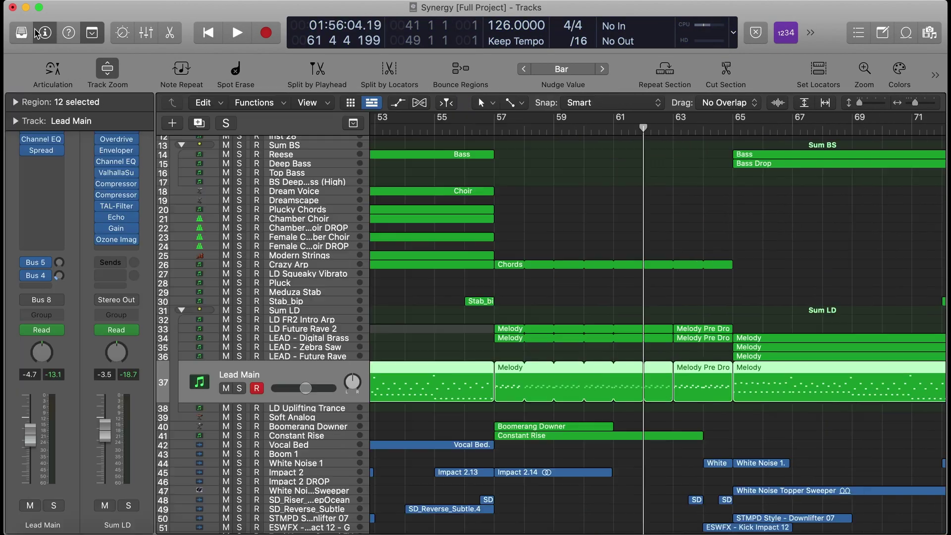
click(39, 30)
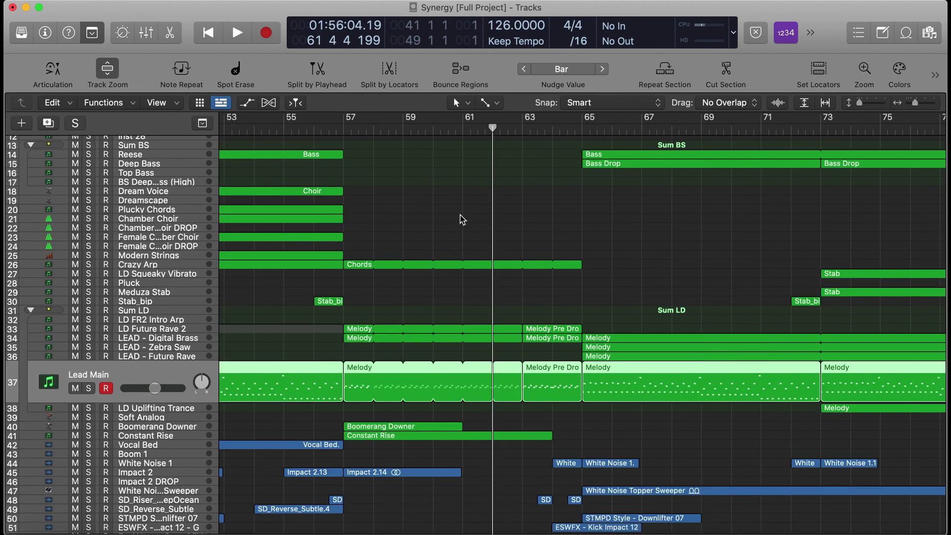
Step: Select the Stab regions starting at bar 73, first on the LD Squeaky Vibrato track and then on Meduza Stab
scroll(460, 219, down, 5)
scroll(460, 220, right, 2)
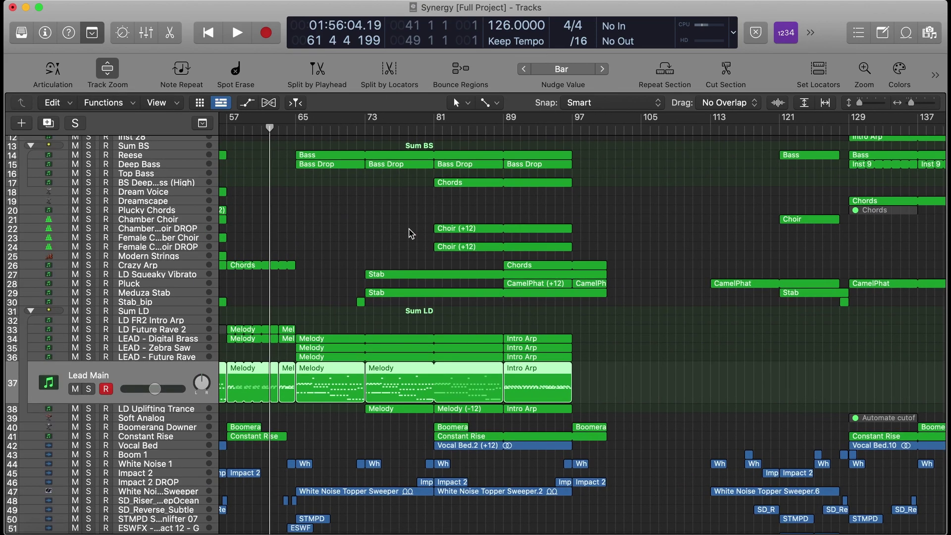
scroll(411, 232, up, 4)
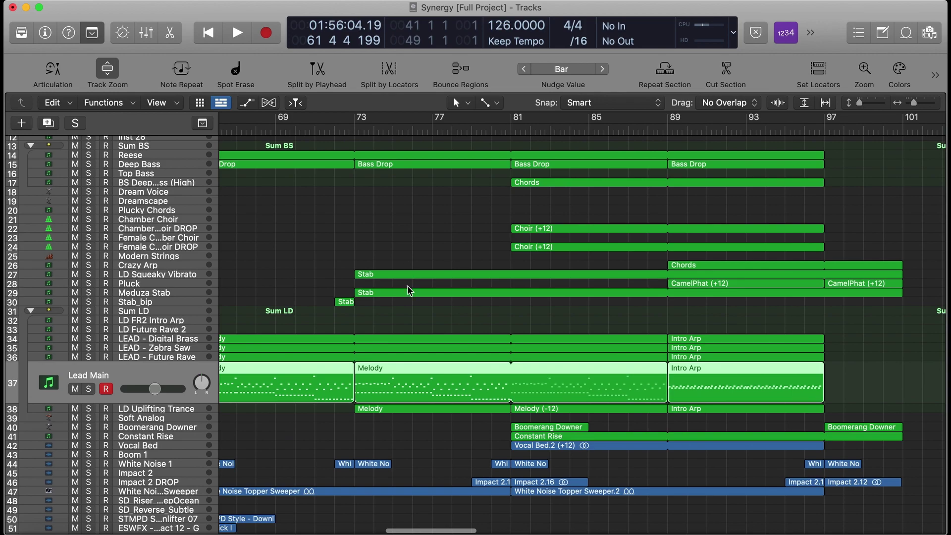
click(390, 280)
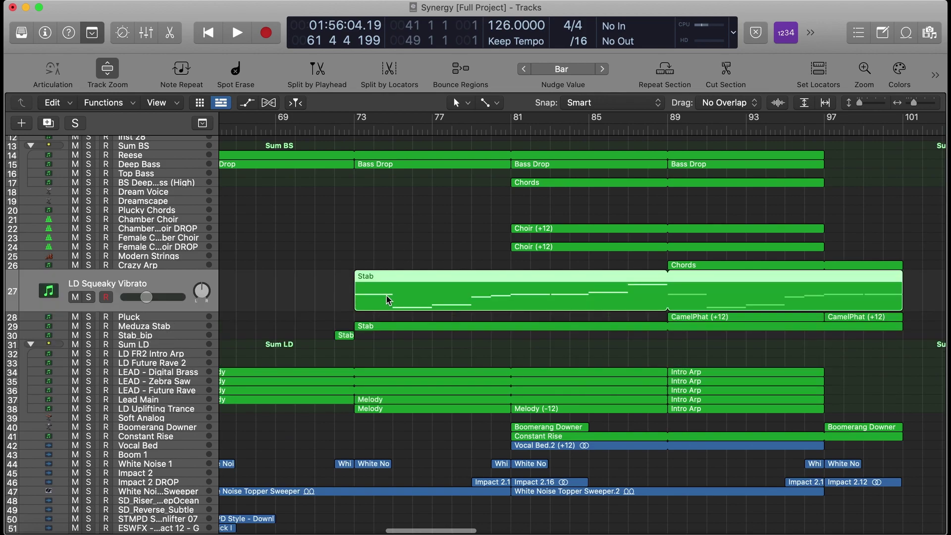
click(386, 328)
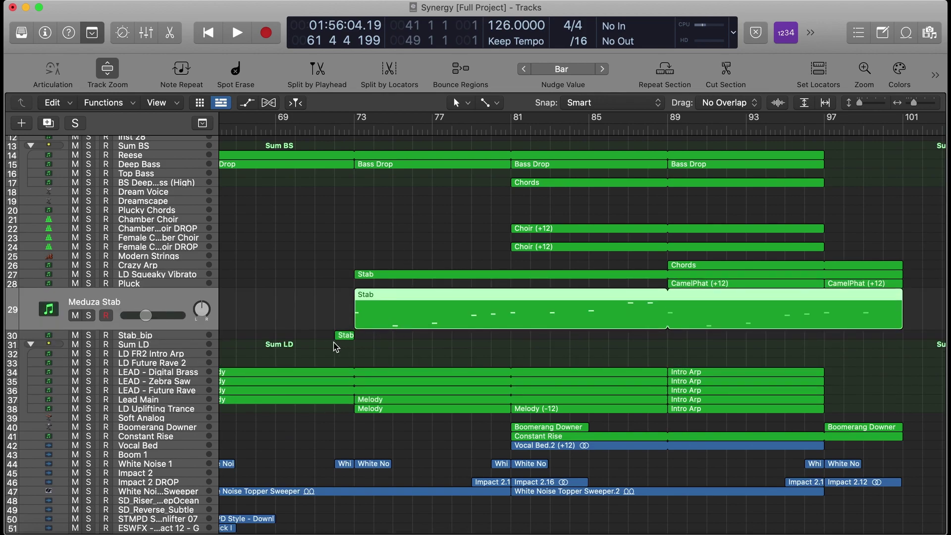
Step: Solo the Meduza Stab track, start its Stab part at bar 73, and stop playback with the whole arrangement in view
key(ctrl+s)
click(354, 129)
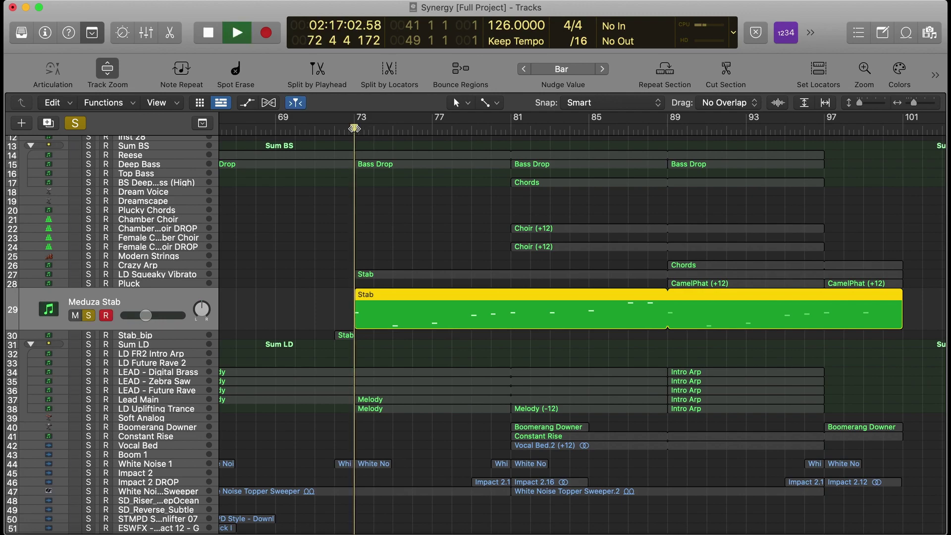
key(super+Left)
key(super+Left)
key(super+Left)
key(Return)
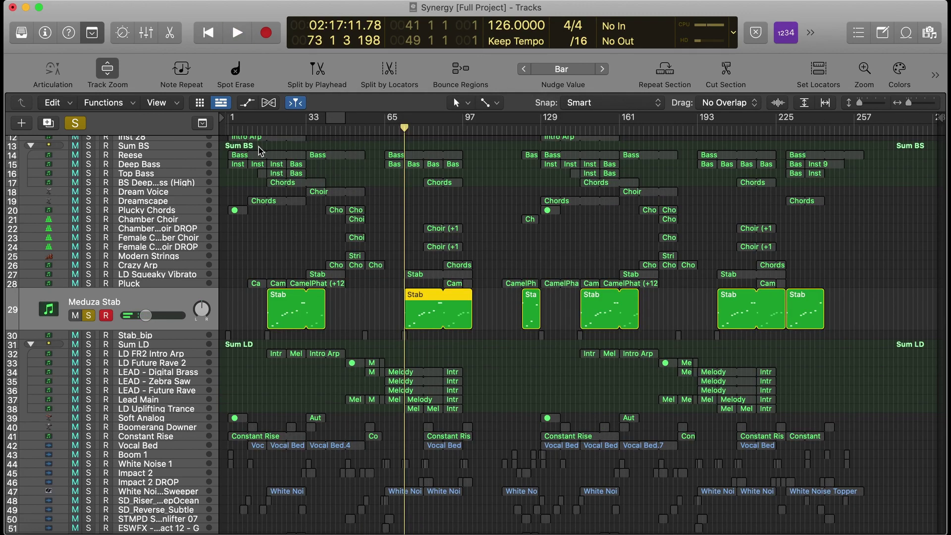
Step: Play the soloed Meduza Stab part from about bar 16, dismissing the system overload alert
click(264, 131)
key(space)
key(super+Right)
key(super+Right)
key(super+Right)
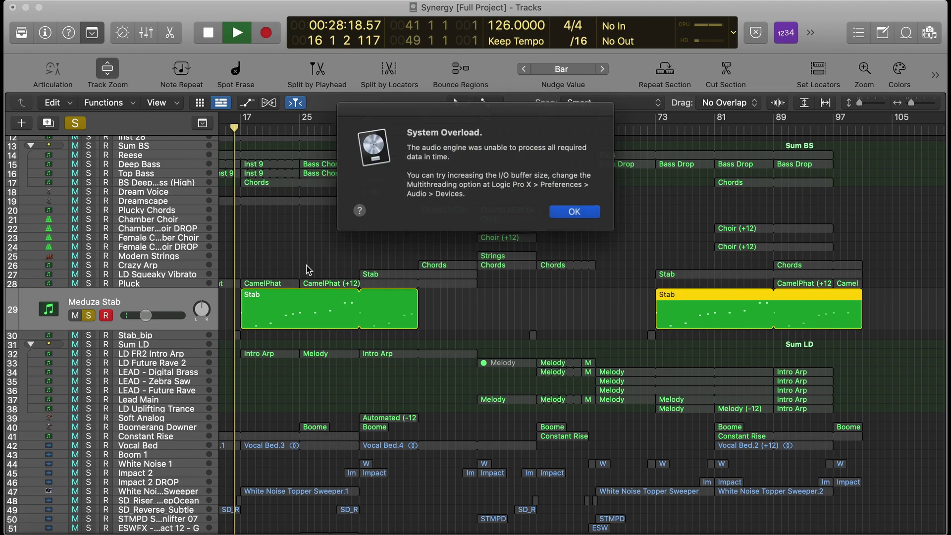
key(Return)
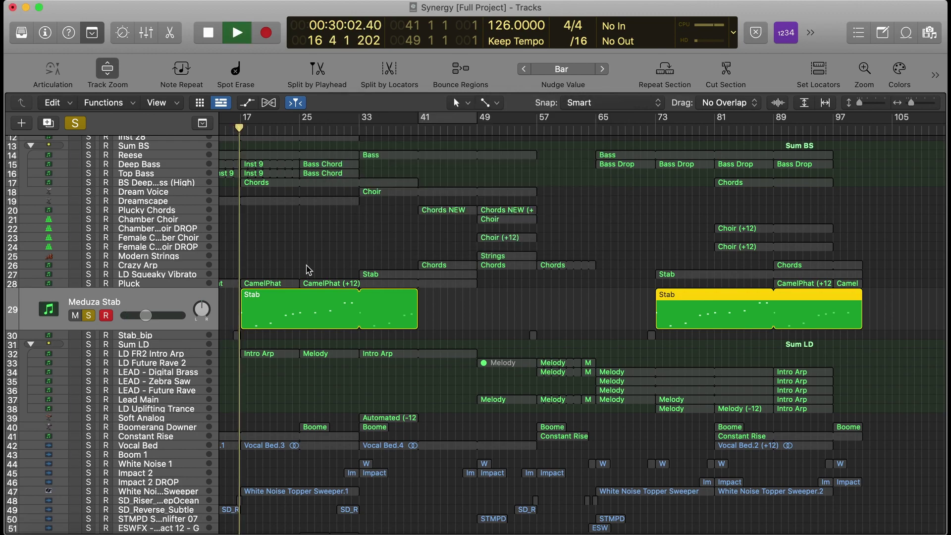
key(Return)
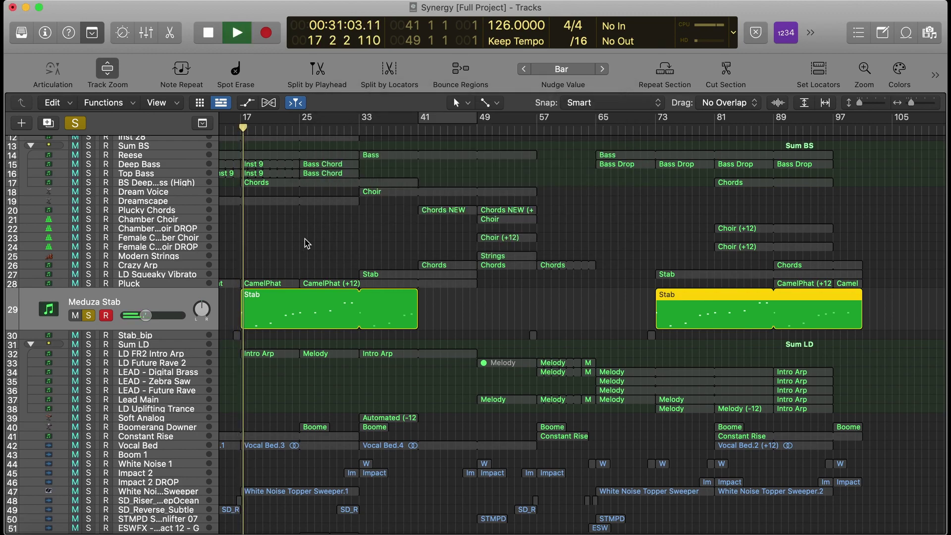
Step: Show the inspector, stop playback, and view the Meduza Stab track's Sample Delay and ValhallaFreqEcho plug-ins, closing each one
click(45, 32)
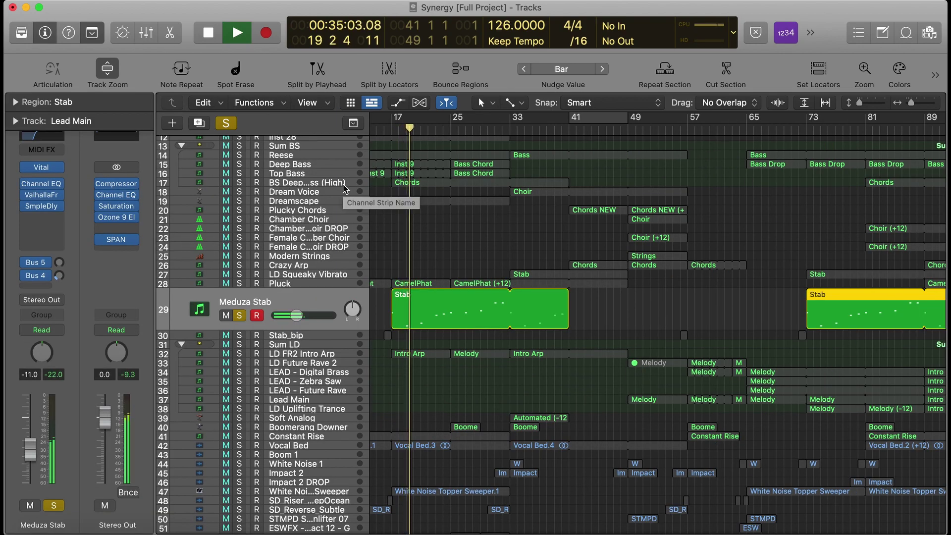
key(Return)
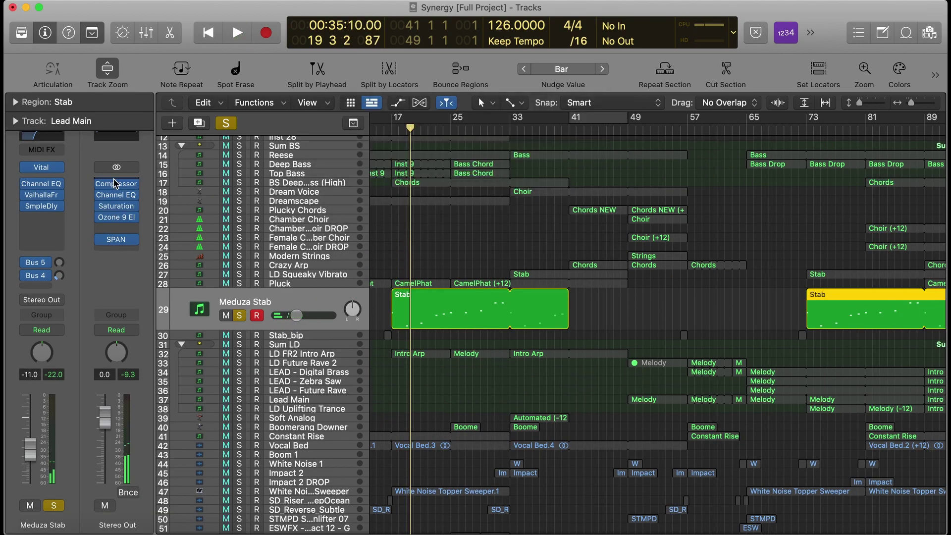
click(44, 206)
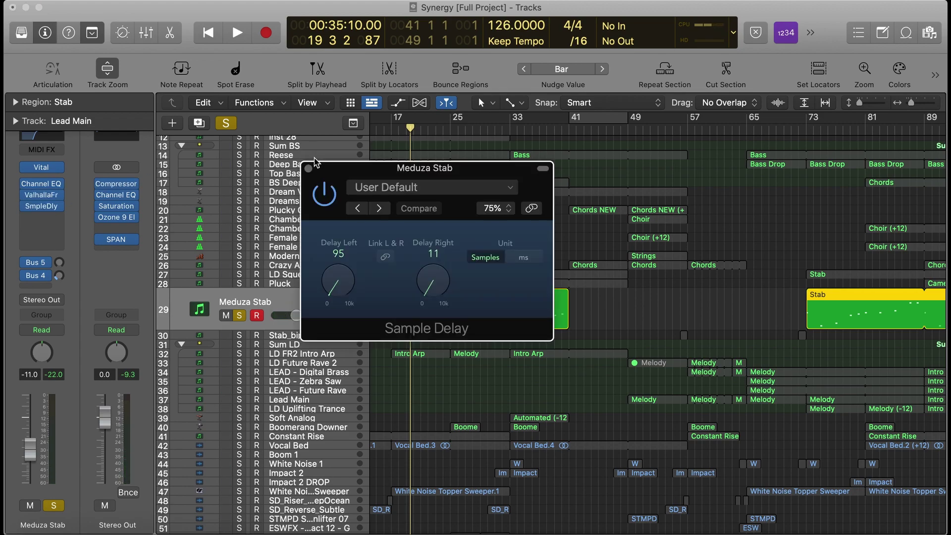
key(super+w)
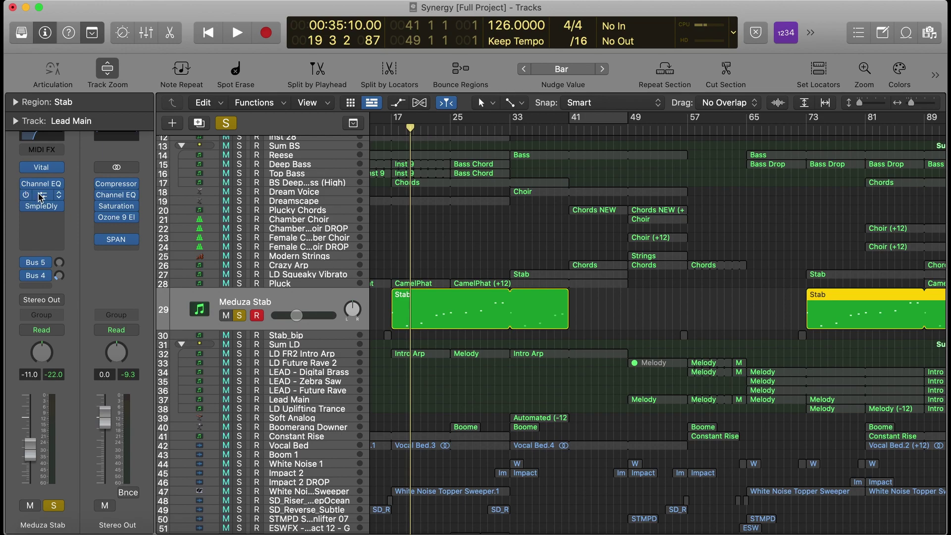
click(41, 195)
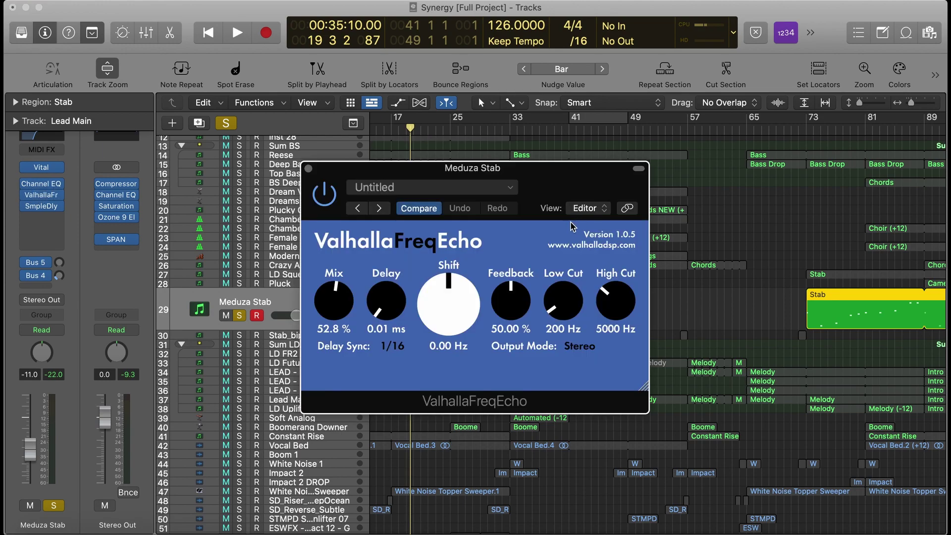
click(309, 169)
Step: Hide the inspector, turn off the Meduza Stab solo, and select the LD Uplifting Trance track with its regions deselected
key(i)
key(s)
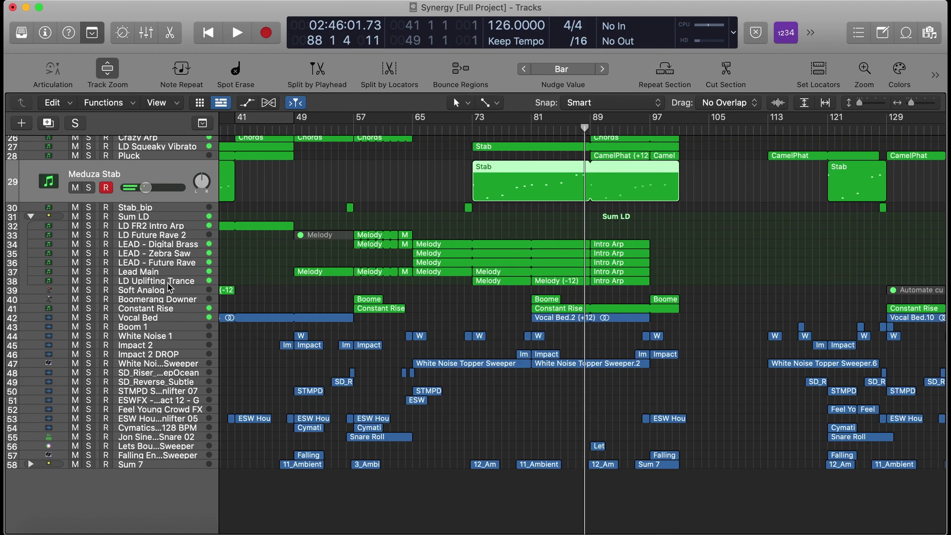
click(167, 283)
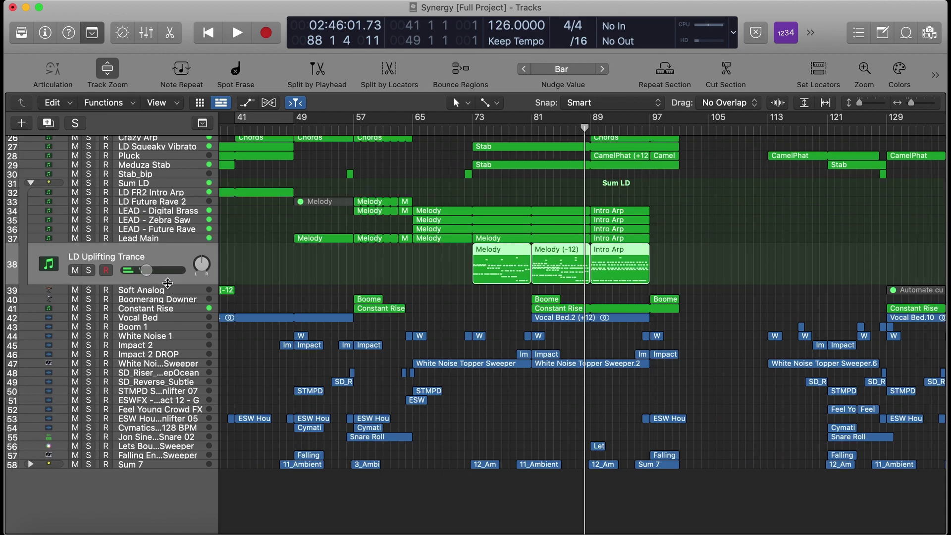
click(446, 266)
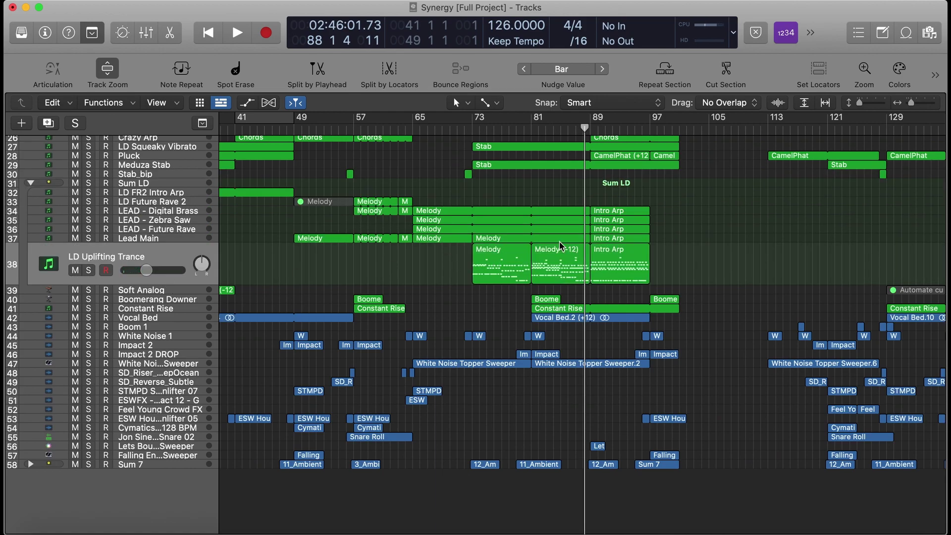
Step: Solo the LD Uplifting Trance track's Melody (-12) region and play it from bar 82, then stop playback
click(540, 132)
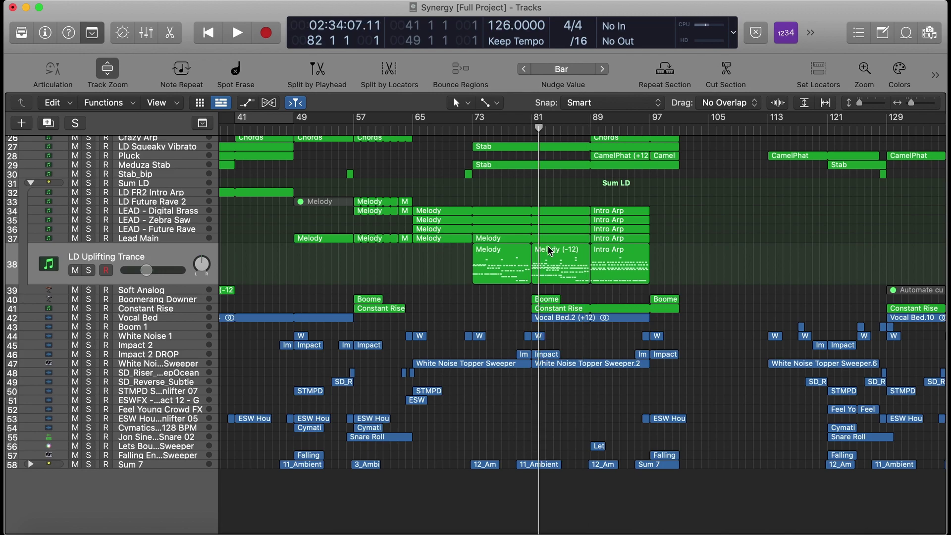
click(551, 250)
key(s)
key(space)
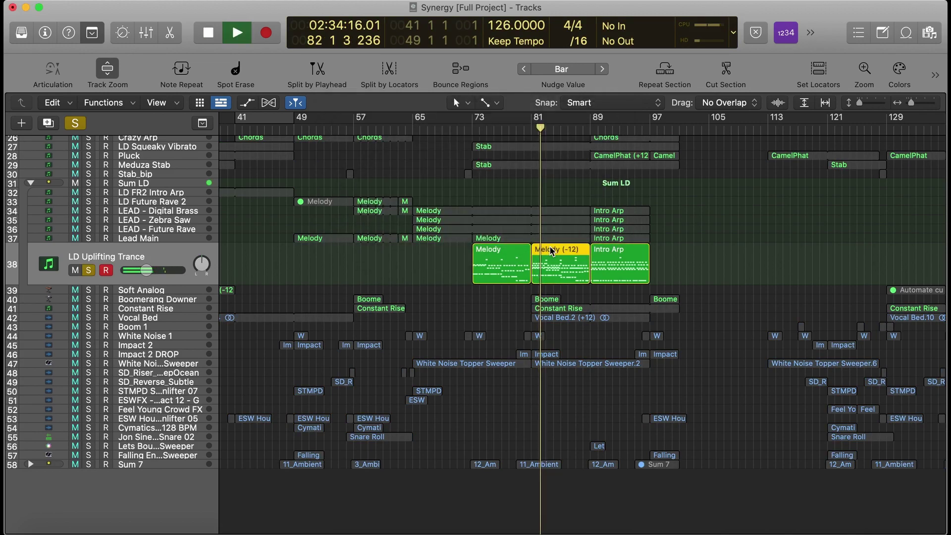
click(460, 270)
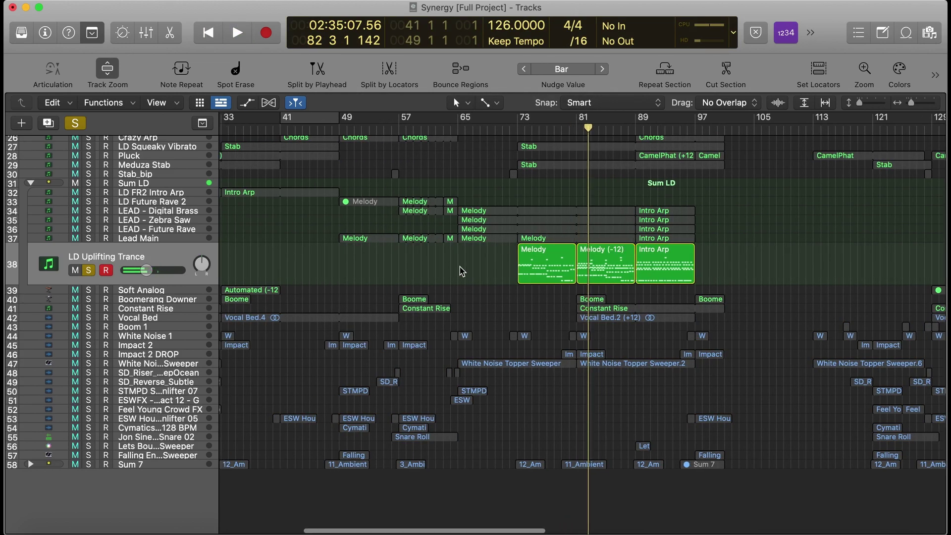
scroll(585, 223, left, 10)
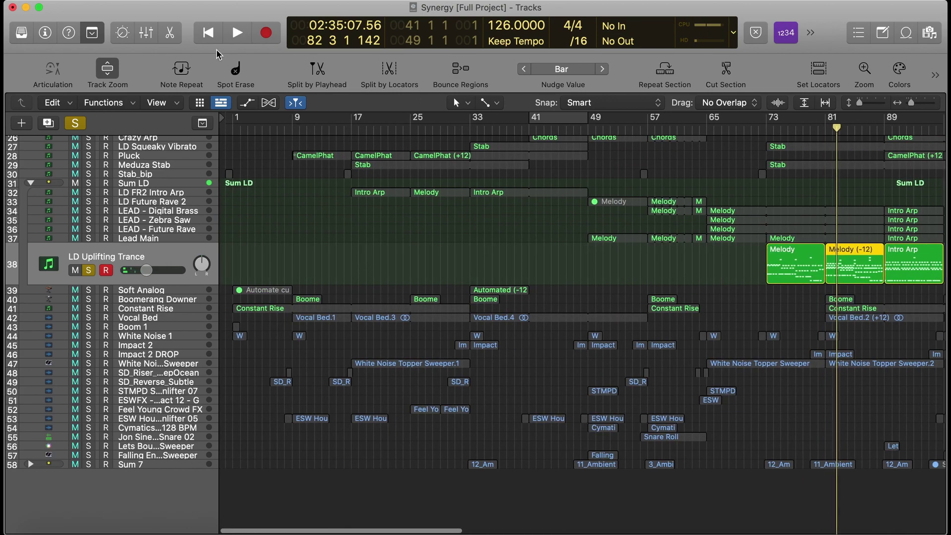
Step: Try a pasted copy of the Melody (-12) region at the start of the LD Uplifting Trance track and play it
click(208, 33)
key(super+v)
key(space)
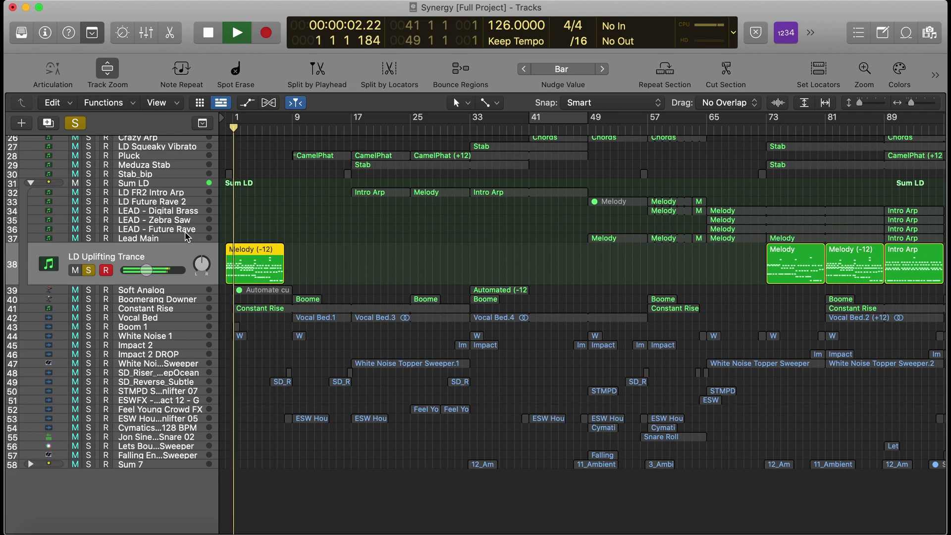
key(Return)
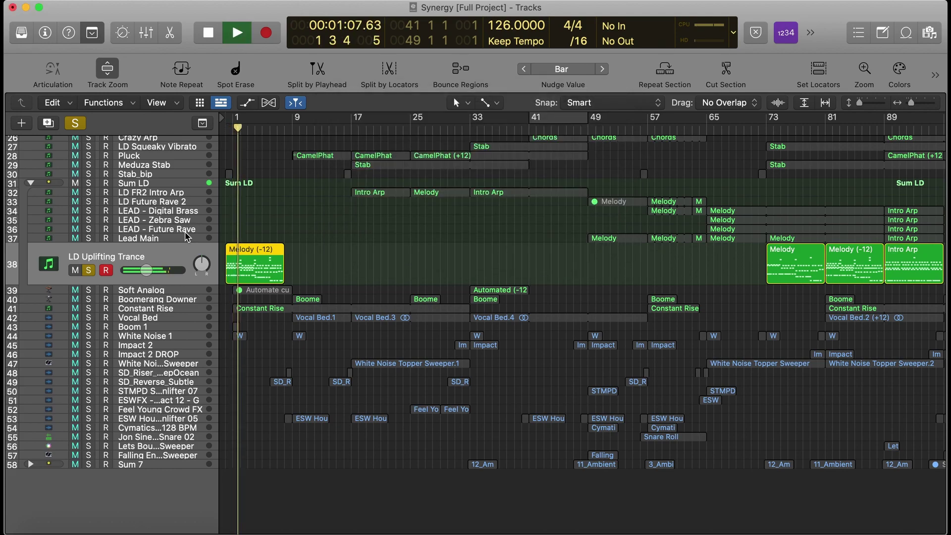
key(Return)
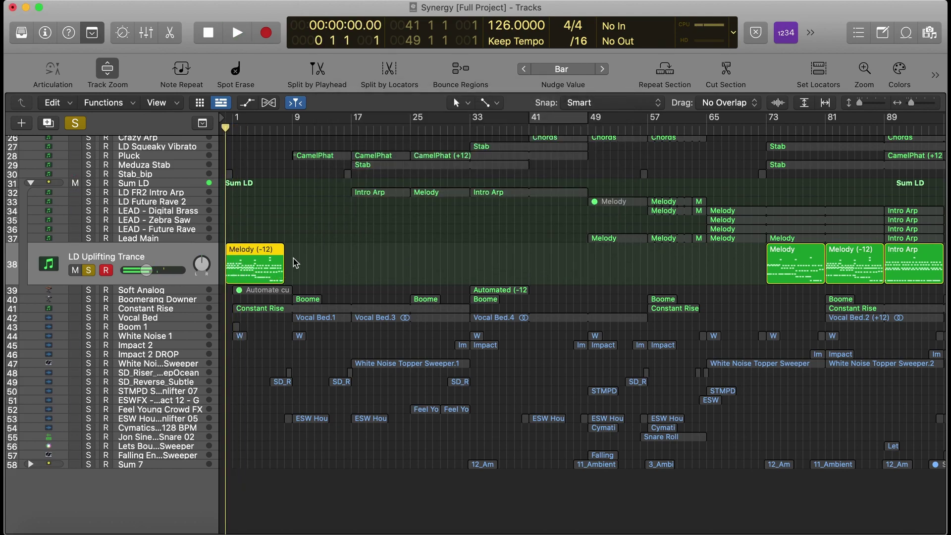
Step: Turn off the LD Uplifting Trance solo, remove the pasted Melody (-12) copy, and set the playhead to bar 88
key(s)
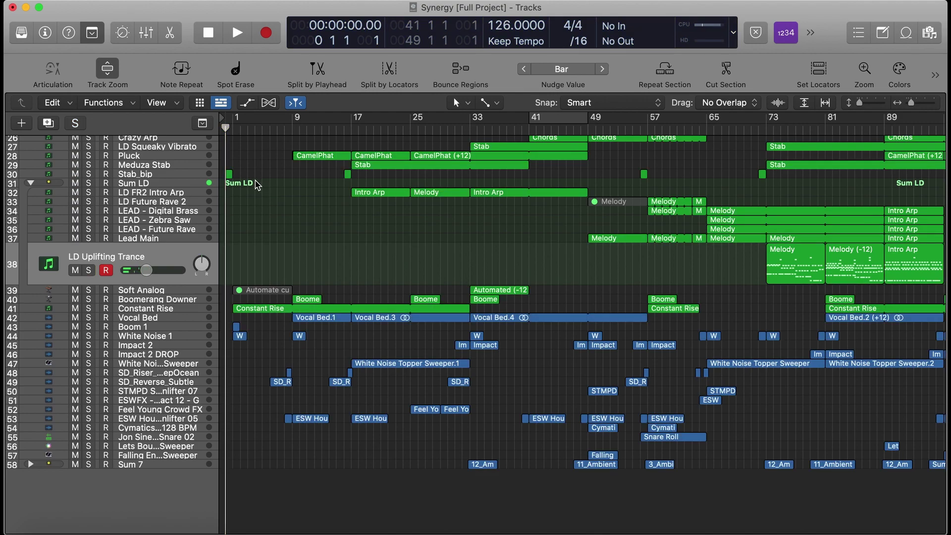
scroll(750, 193, right, 3)
scroll(749, 193, right, 5)
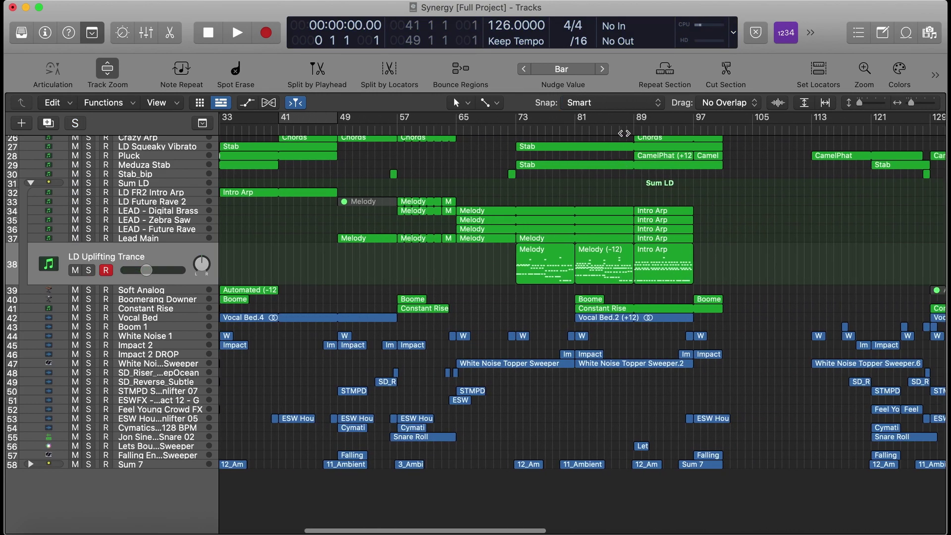
click(625, 131)
scroll(629, 219, up, 10)
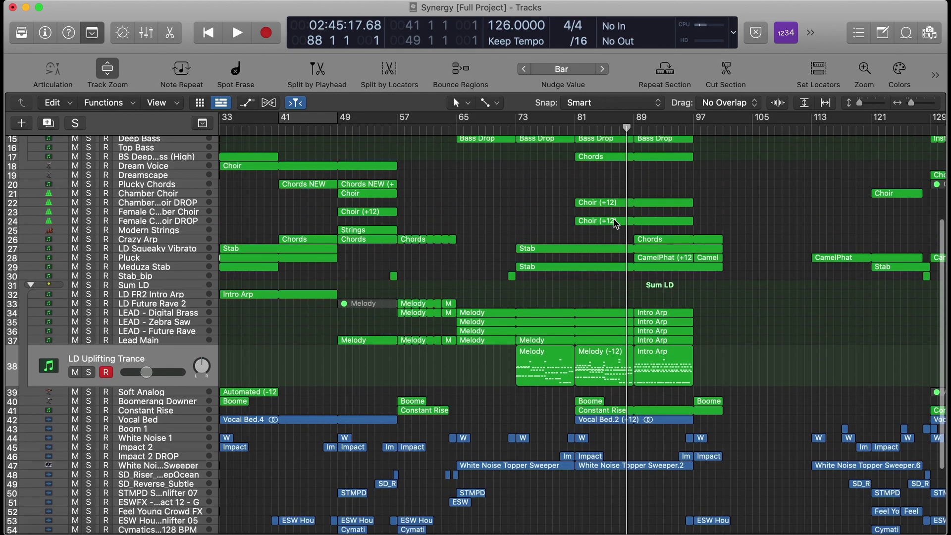
scroll(682, 387, down, 3)
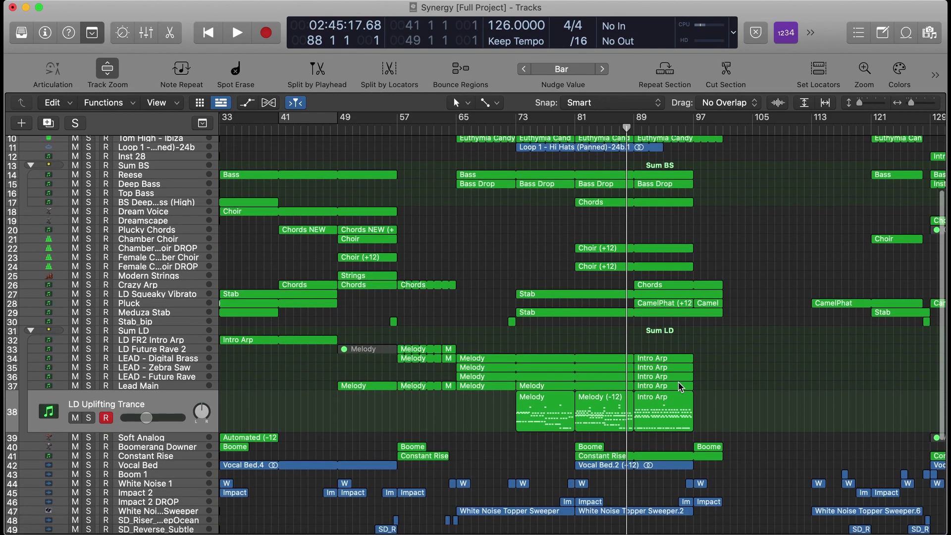
Step: Select the lead tracks' Intro Arp regions near bar 89, deselect them, and play the full arrangement from bar 88
drag(710, 353, 665, 427)
click(717, 398)
key(space)
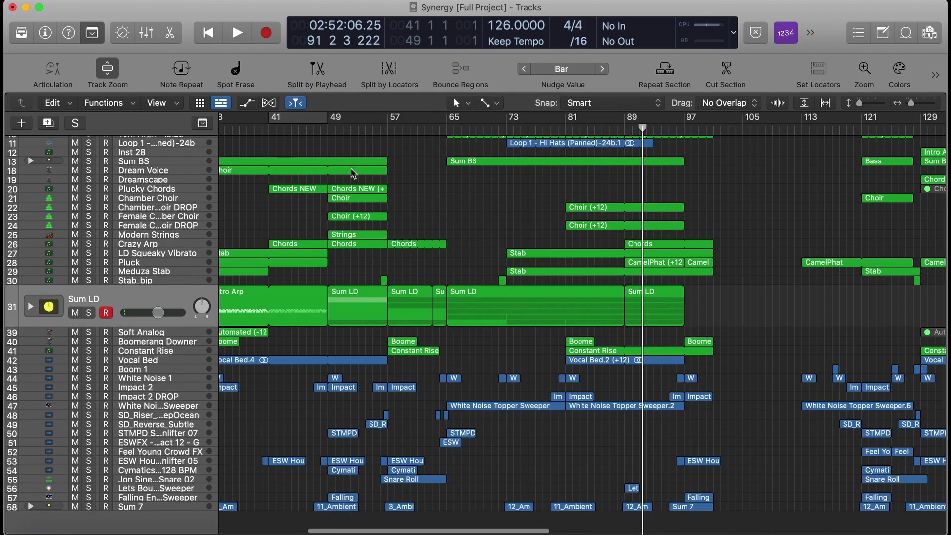
Step: Zoom out horizontally to fit the whole arrangement and turn off Track Zoom
scroll(495, 218, left, 3)
scroll(495, 218, left, 6)
scroll(495, 218, up, 3)
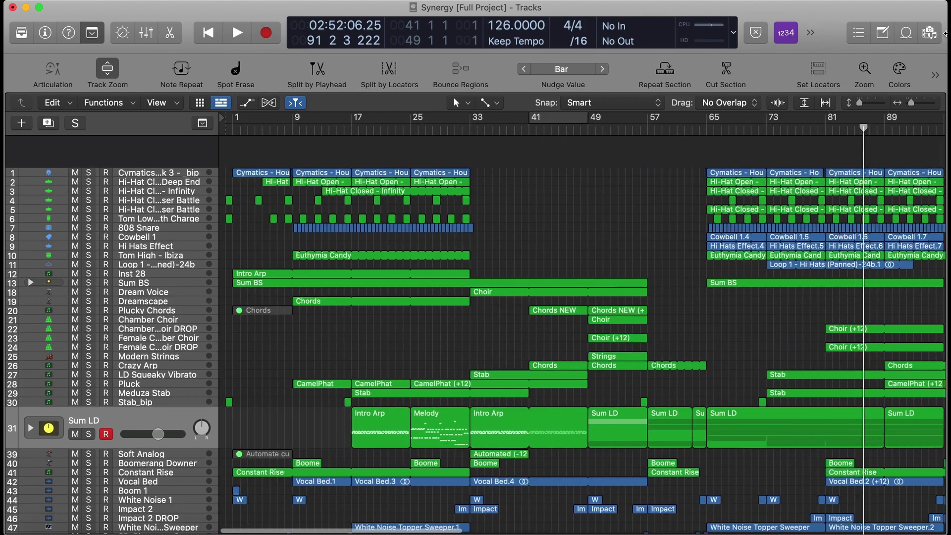
drag(909, 104, 907, 104)
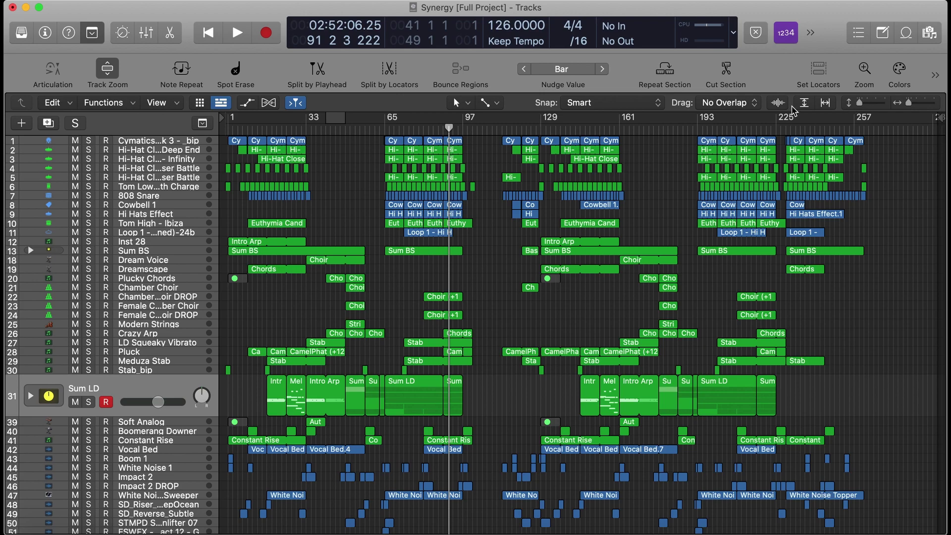
click(116, 73)
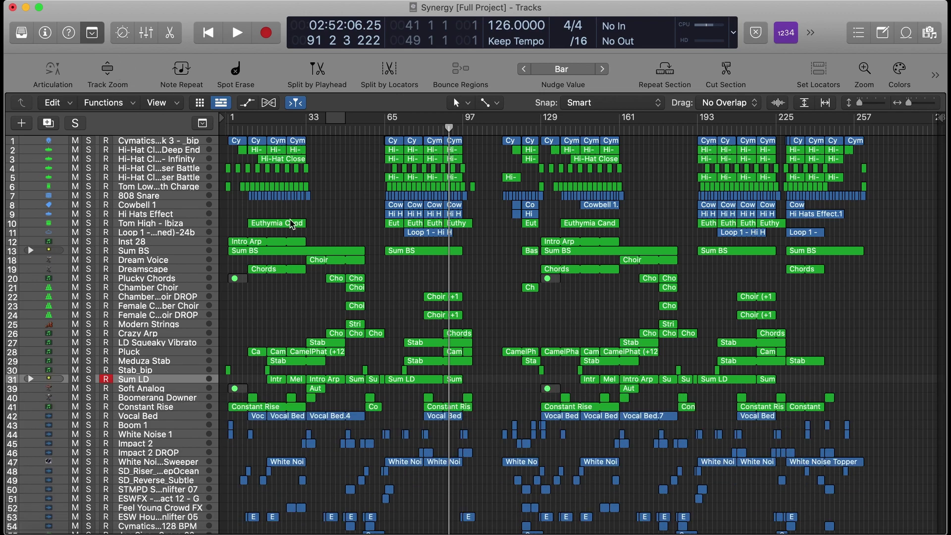
Step: Show the track automation, examine the curves on tracks such as Pluck and Sum LD, and hide the automation again
key(a)
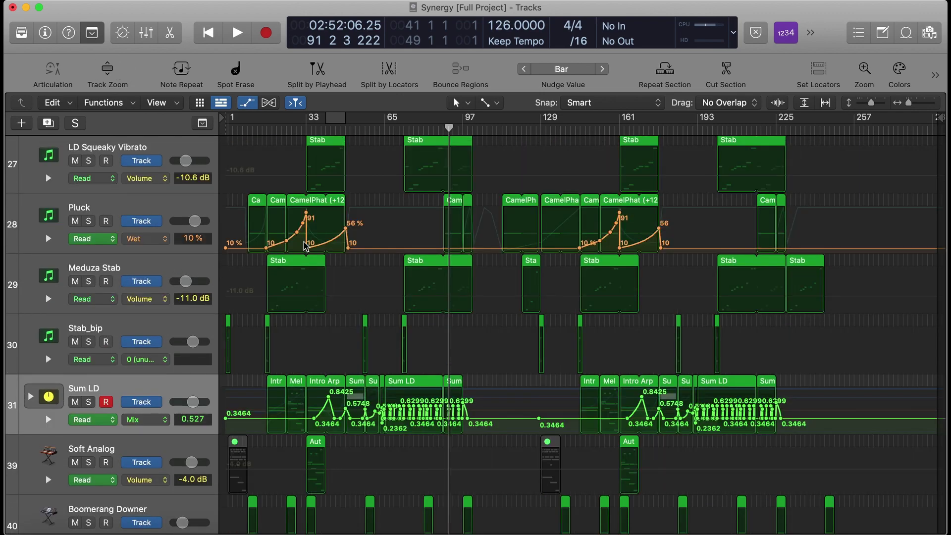
scroll(393, 379, up, 3)
scroll(391, 376, down, 1)
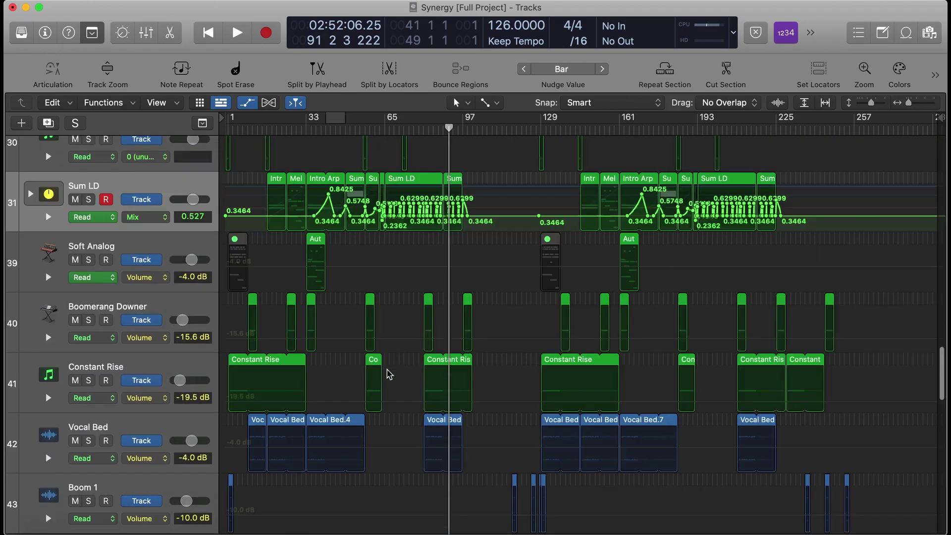
scroll(389, 372, up, 20)
scroll(387, 374, down, 8)
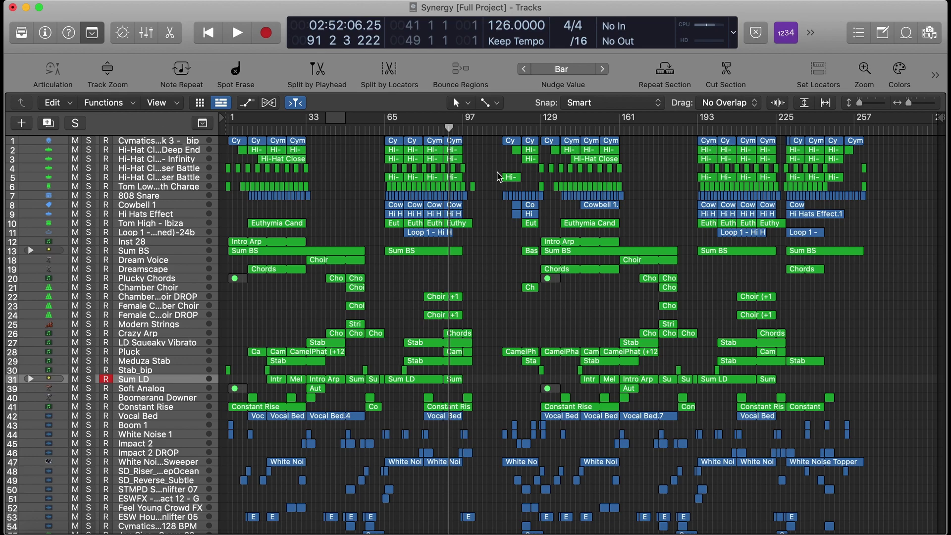
Step: Place the playhead at bar 102 and select the Tom High - Ibiza track with its regions deselected
click(464, 129)
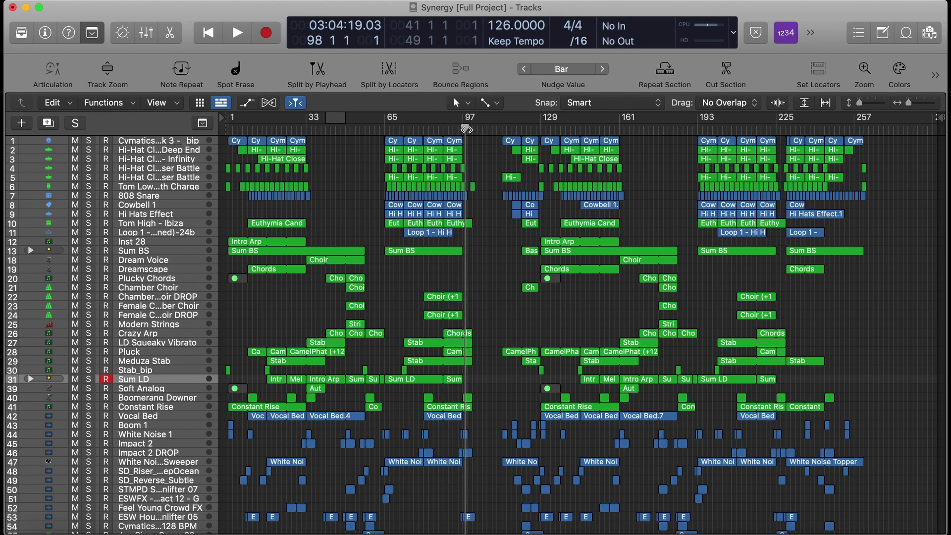
click(474, 130)
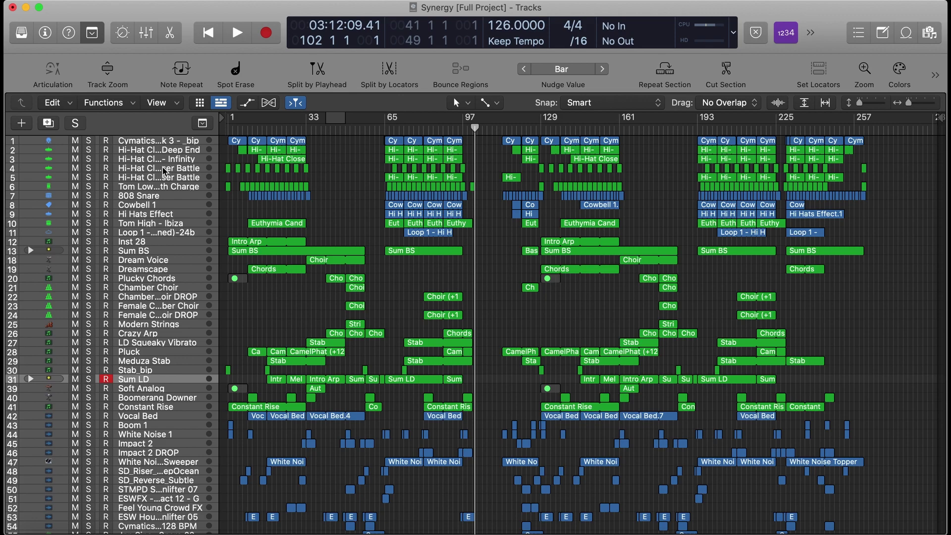
click(172, 242)
click(167, 224)
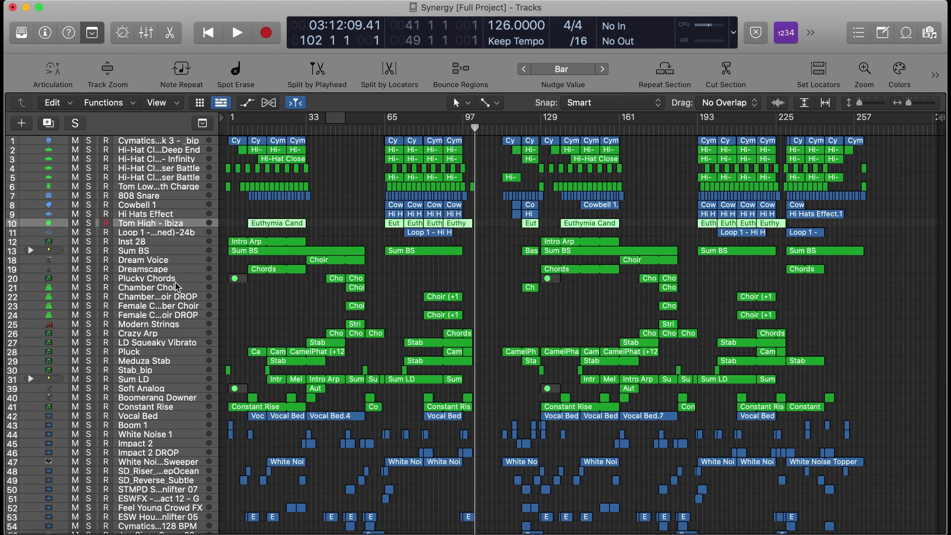
click(518, 255)
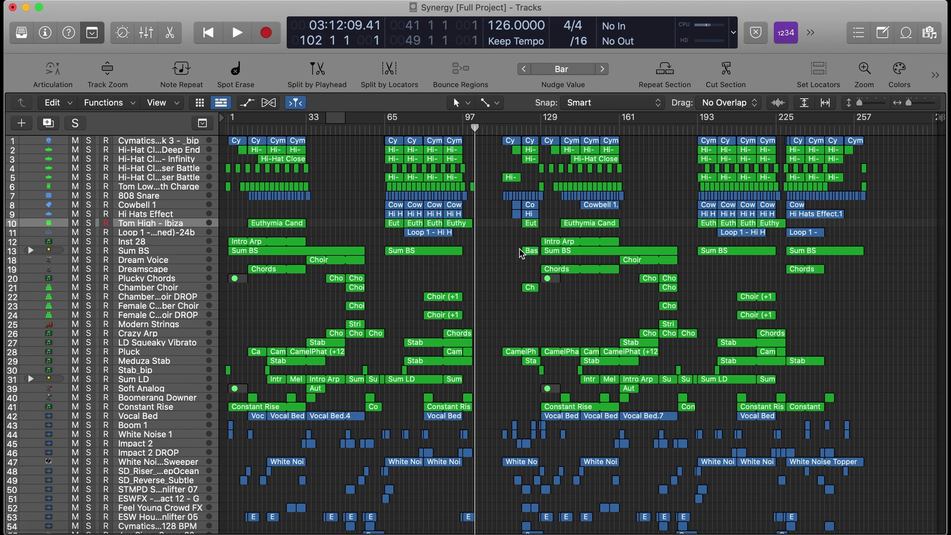
scroll(510, 257, down, 5)
scroll(510, 149, up, 5)
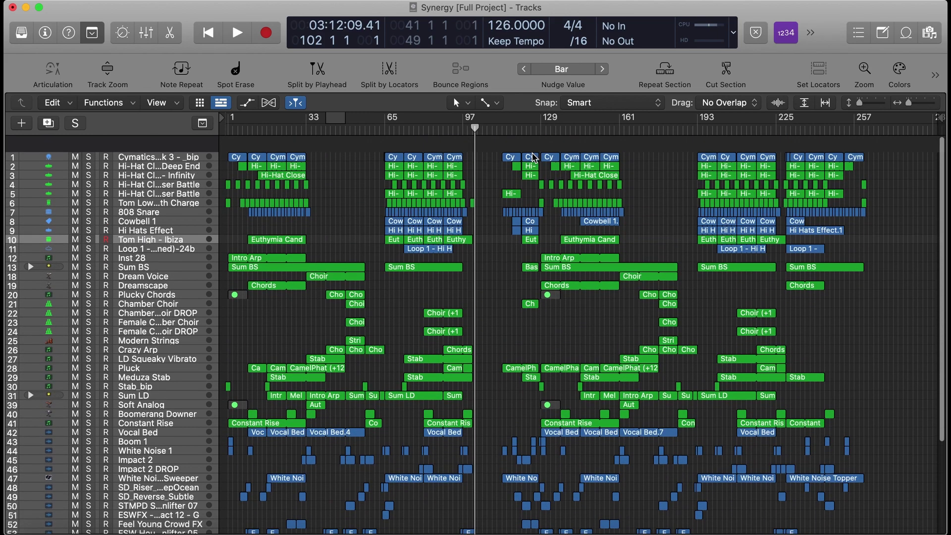
Step: Play the middle section from bar 113 and again from about bar 120, dismiss the system overload alert, and return to the start
click(502, 130)
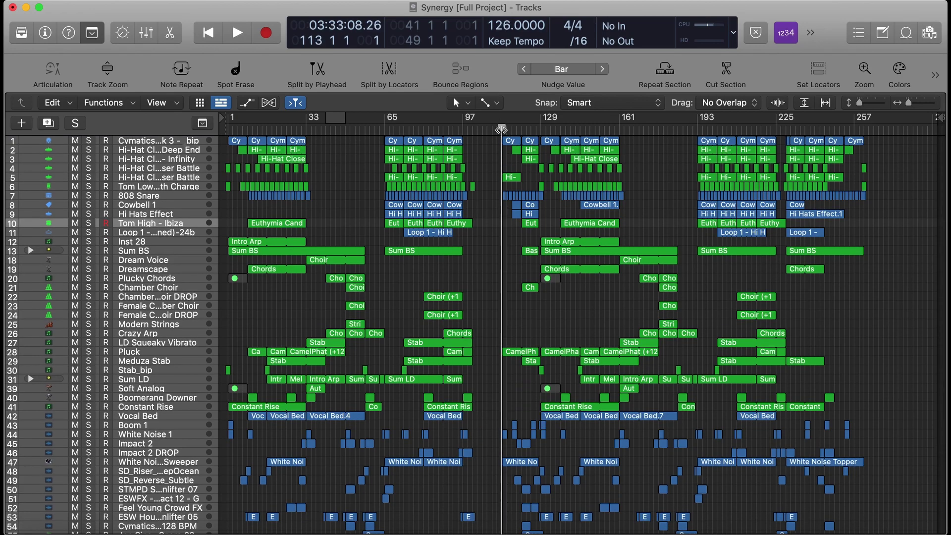
key(space)
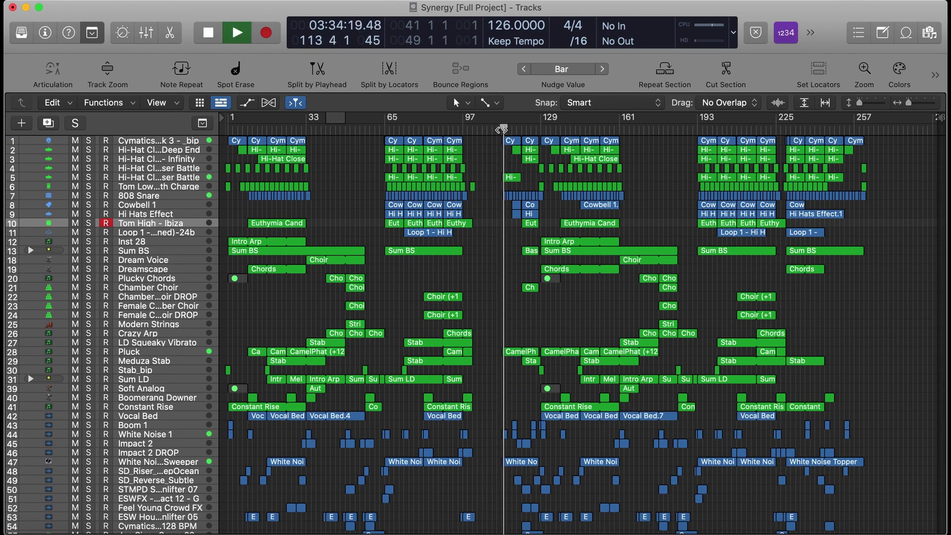
click(519, 130)
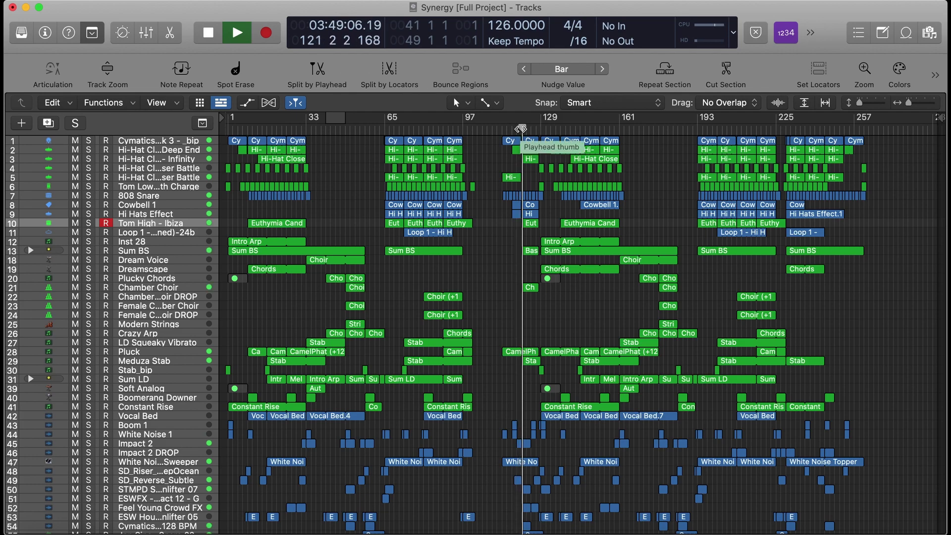
scroll(559, 208, down, 5)
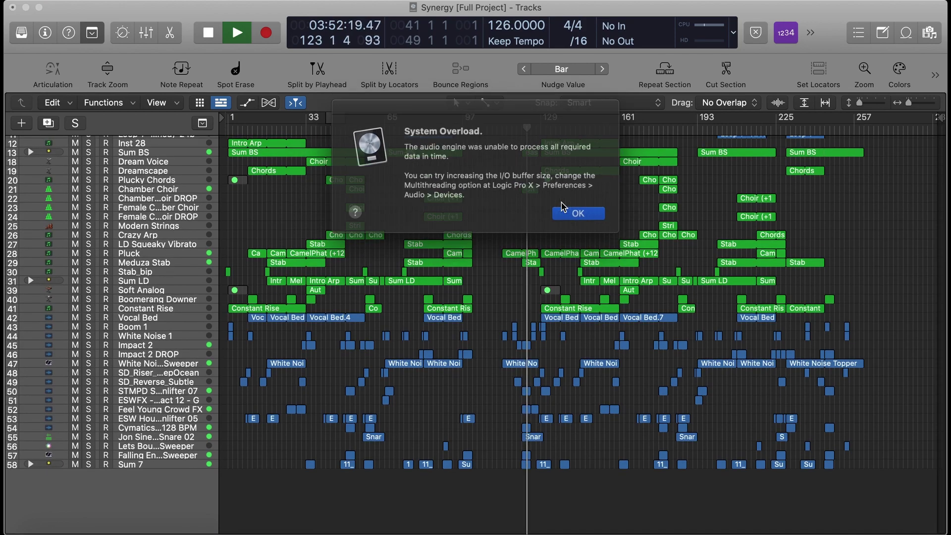
click(565, 212)
scroll(476, 159, up, 5)
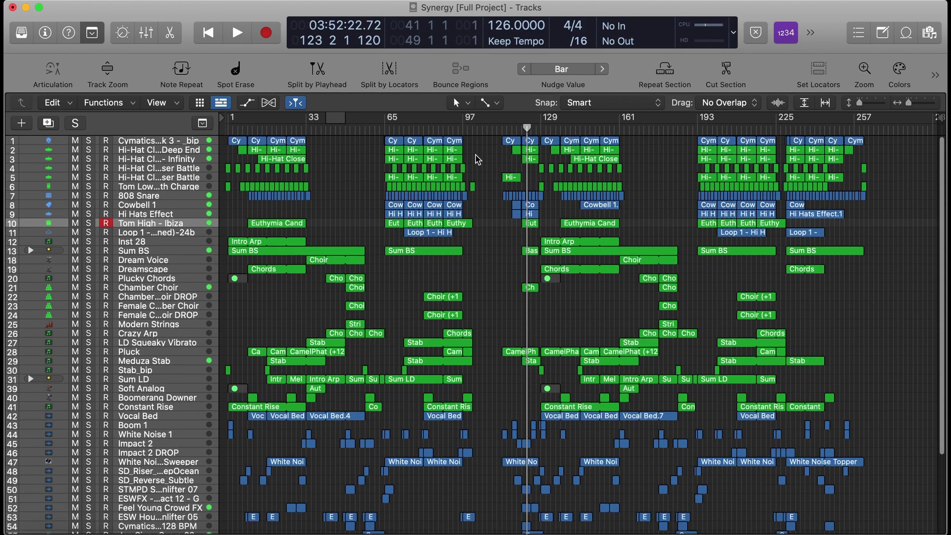
click(220, 39)
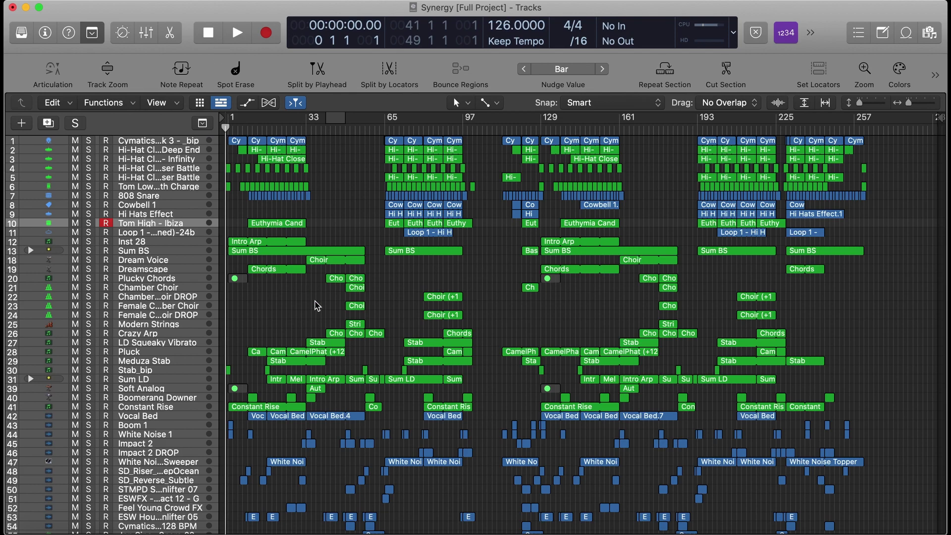
Step: Look over the complete arrangement from the drum tracks down to the effect tracks and the Sum 7 stack
scroll(319, 307, down, 5)
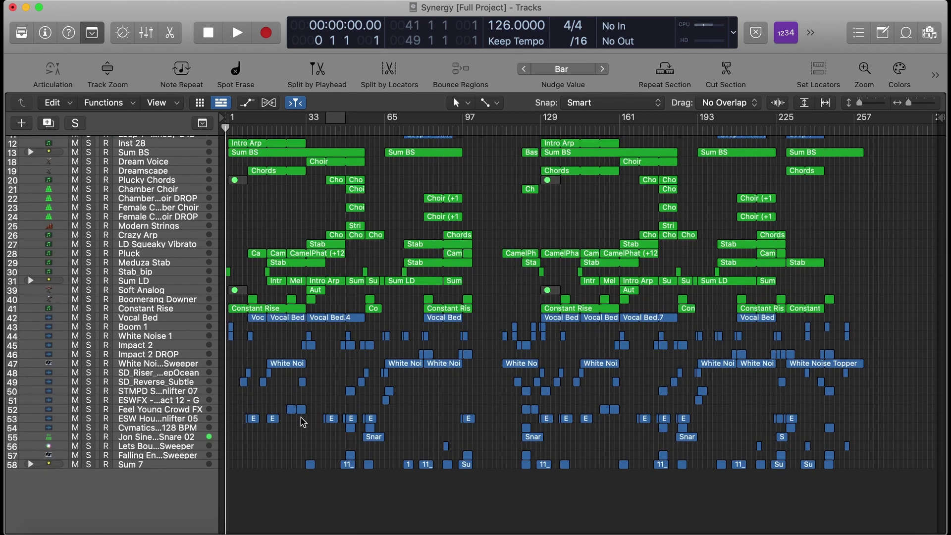
scroll(303, 422, up, 5)
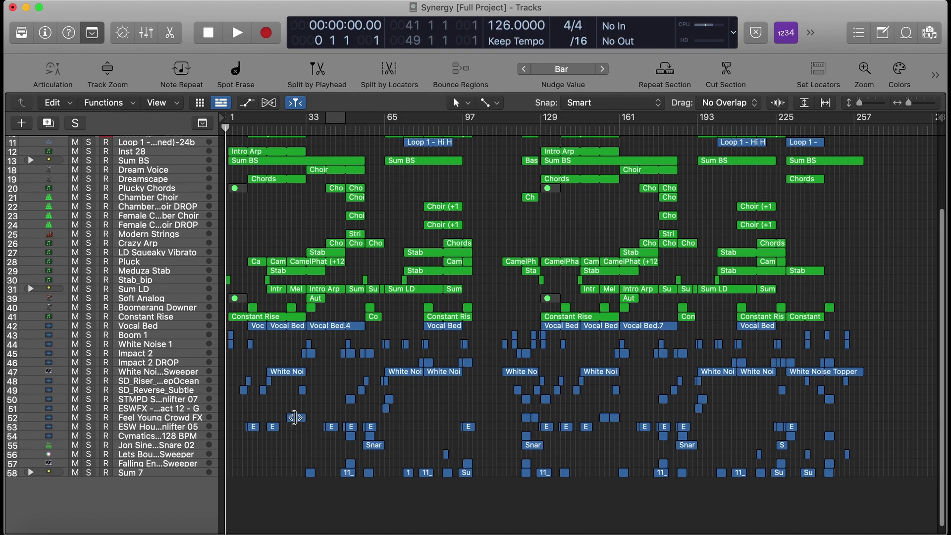
scroll(305, 408, down, 1)
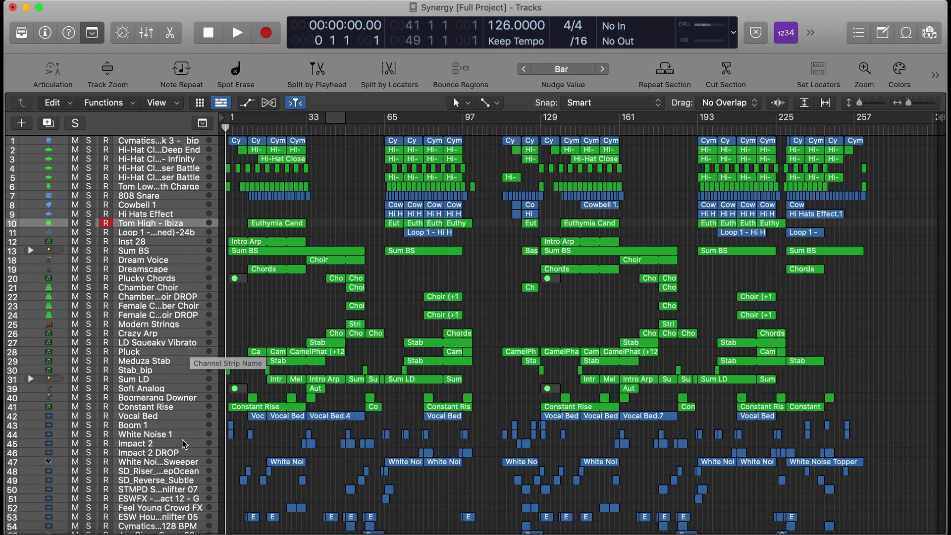
scroll(188, 416, down, 5)
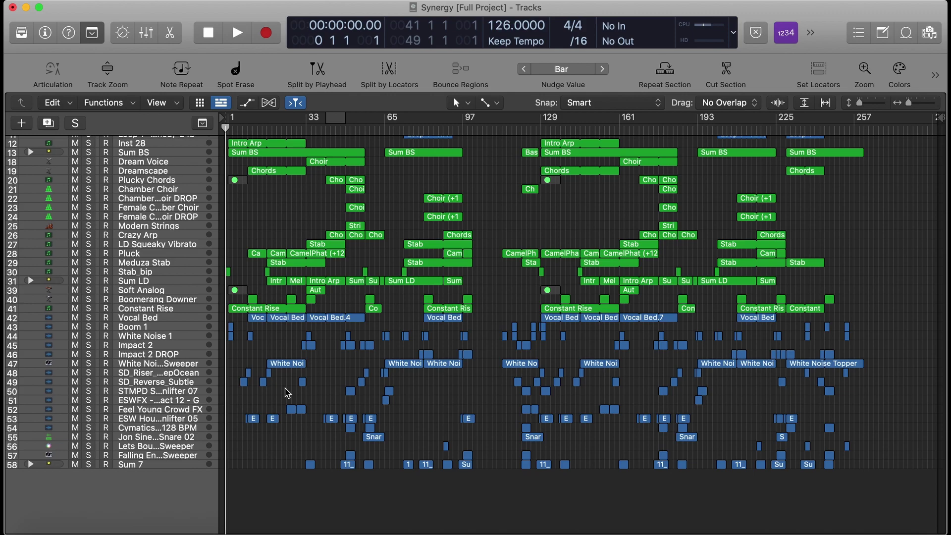
scroll(371, 397, up, 6)
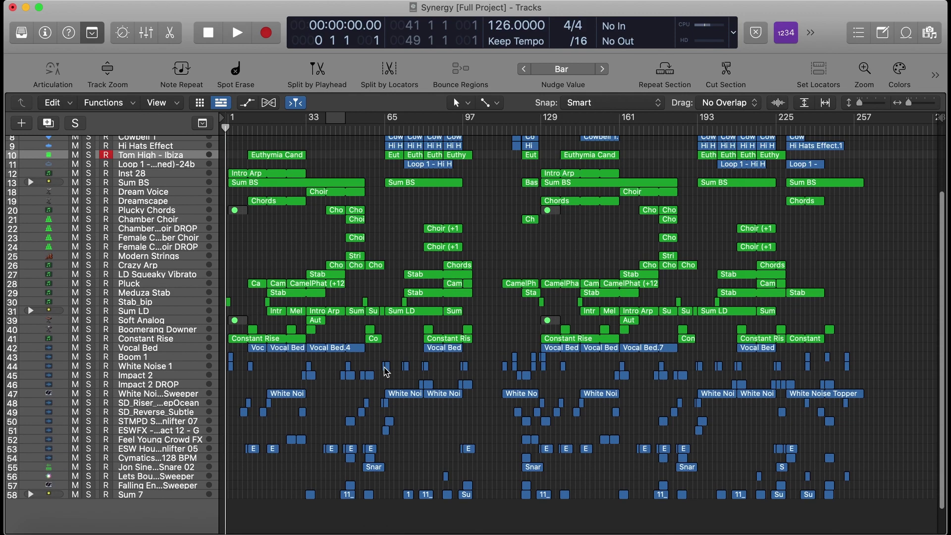